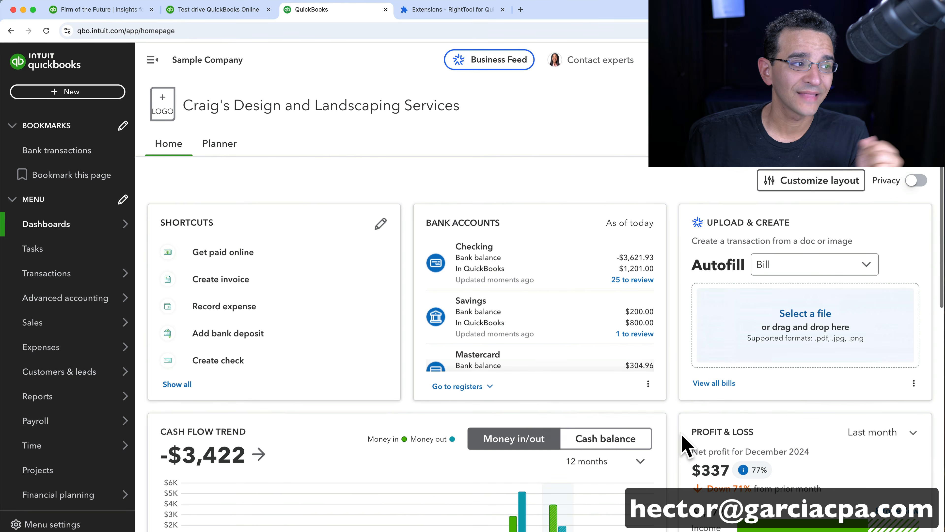
- Switch to the QuickBooks Desktop window showing the Sample Quality-Built Construction home page
key("super+Tab")
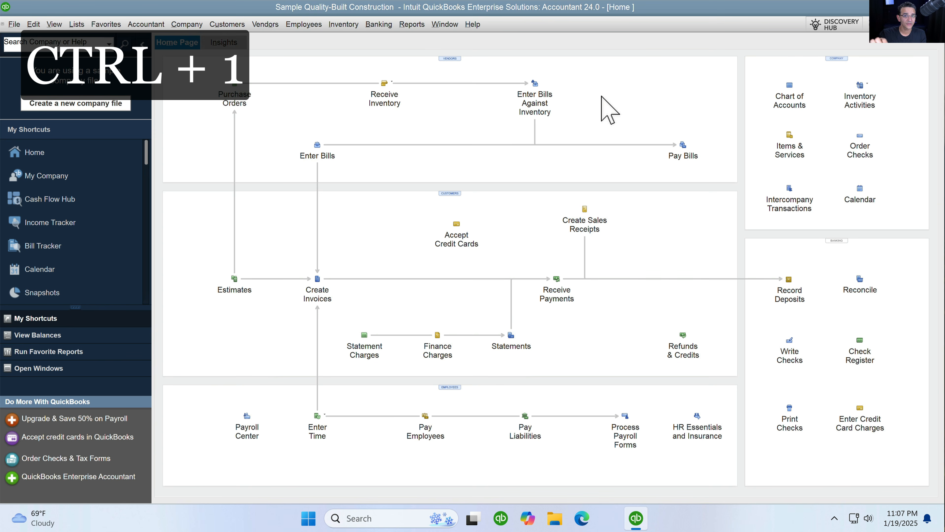
key("ctrl+1")
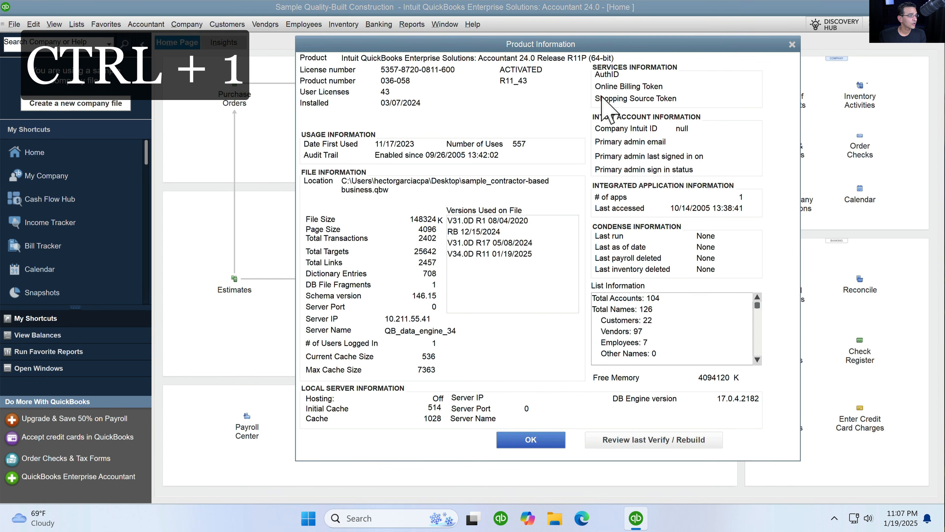
mouse_move(565, 47)
left_mouse_down()
mouse_move(540, 51)
mouse_move(553, 50)
left_mouse_up()
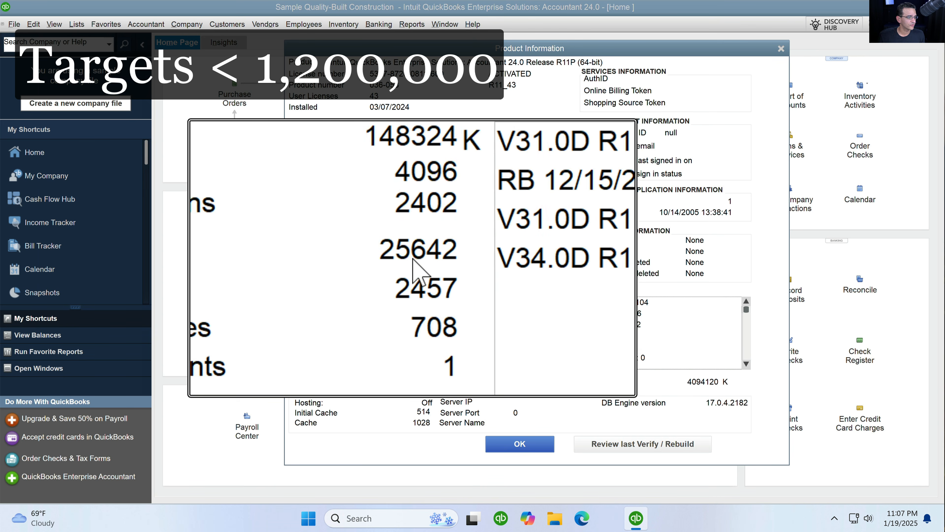
left_click(527, 450)
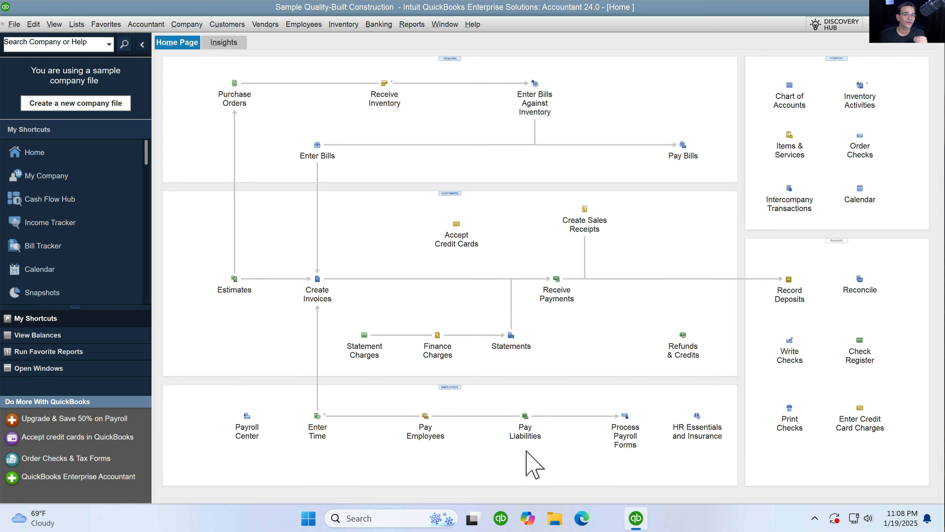
left_click(14, 26)
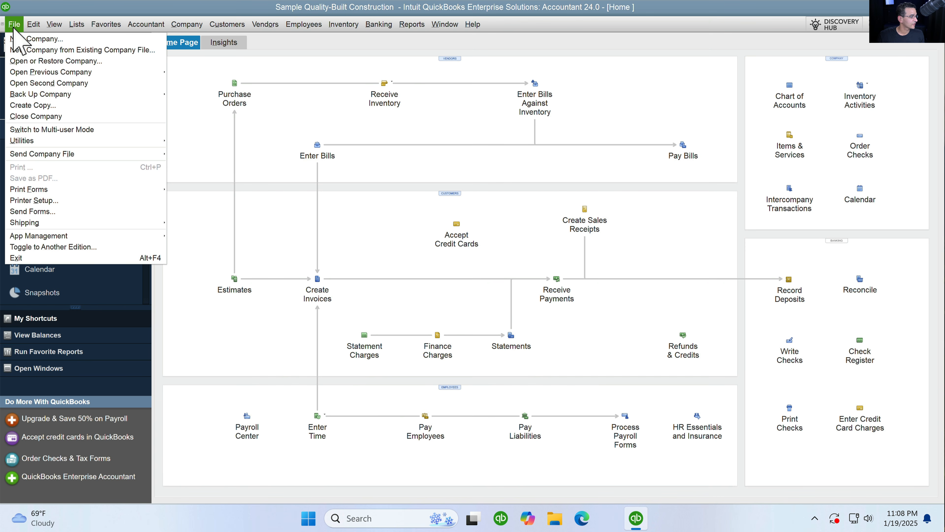
left_click(48, 140)
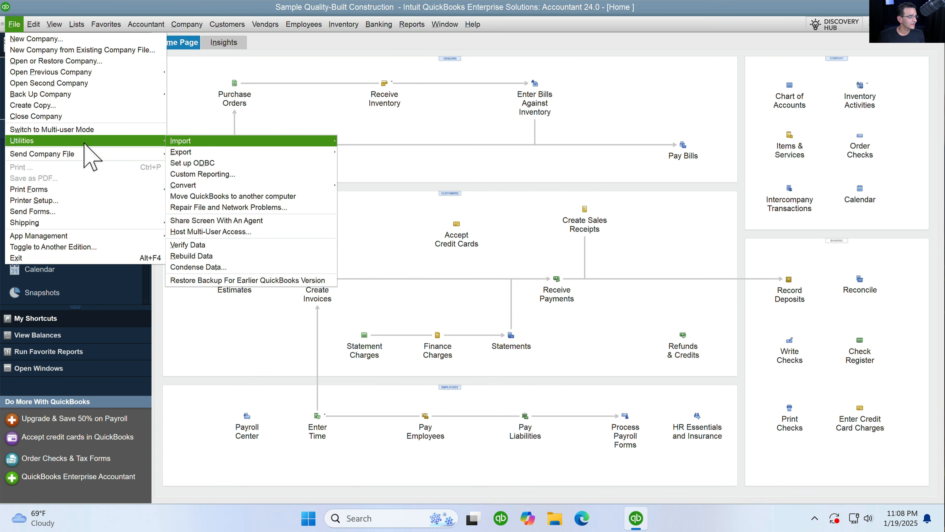
left_click(210, 267)
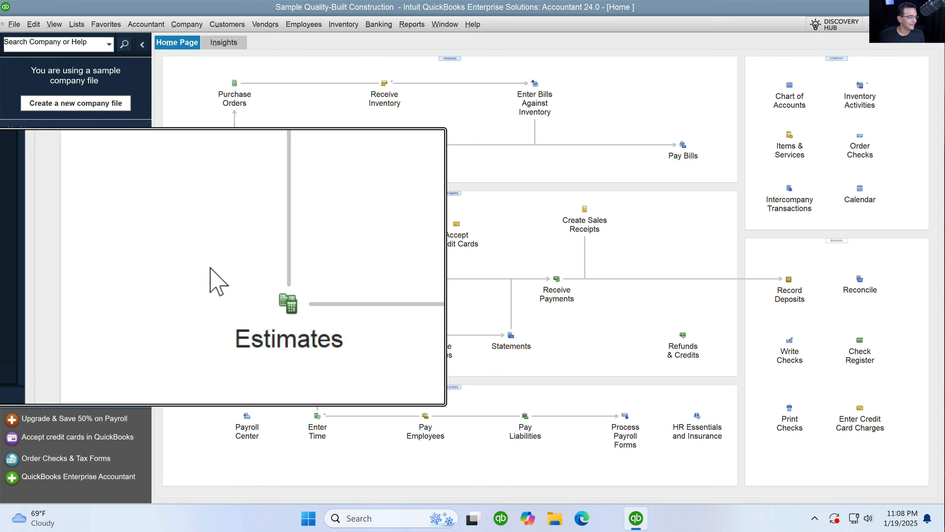
left_click(15, 25)
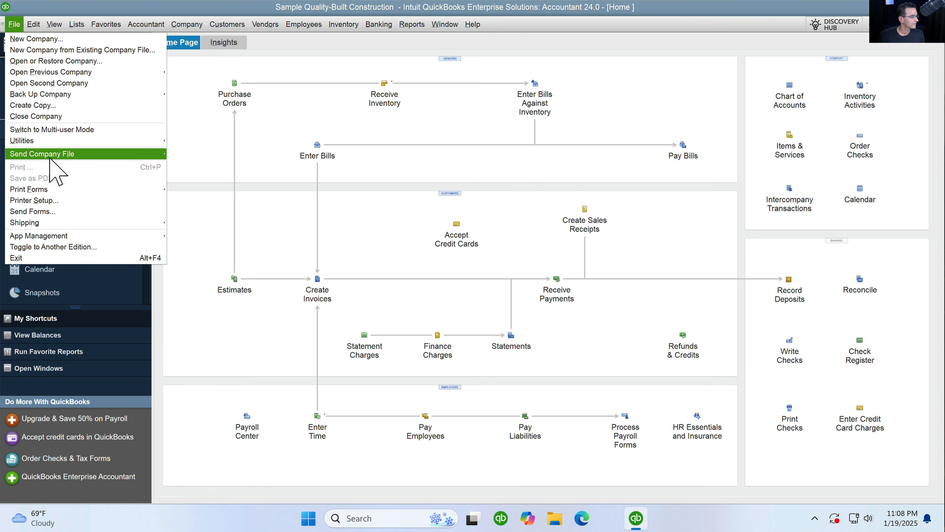
mouse_move(60, 141)
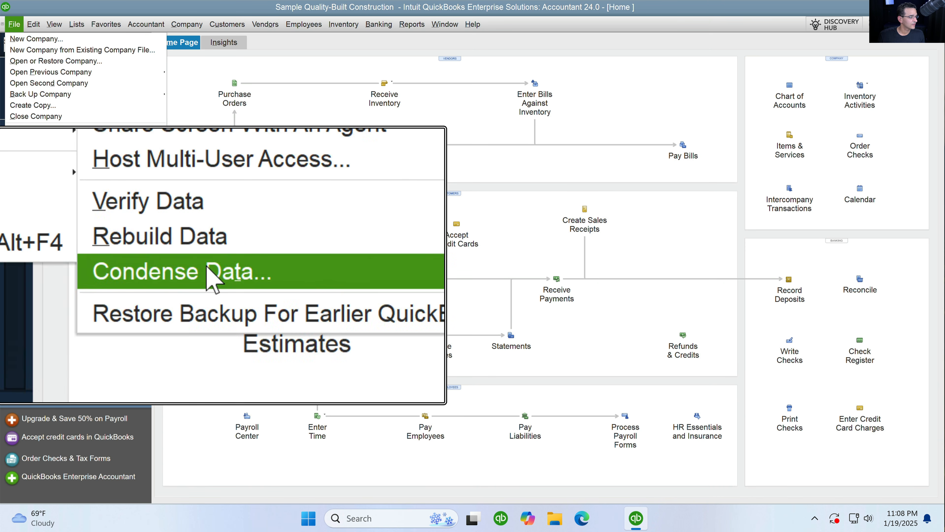
left_click(208, 267)
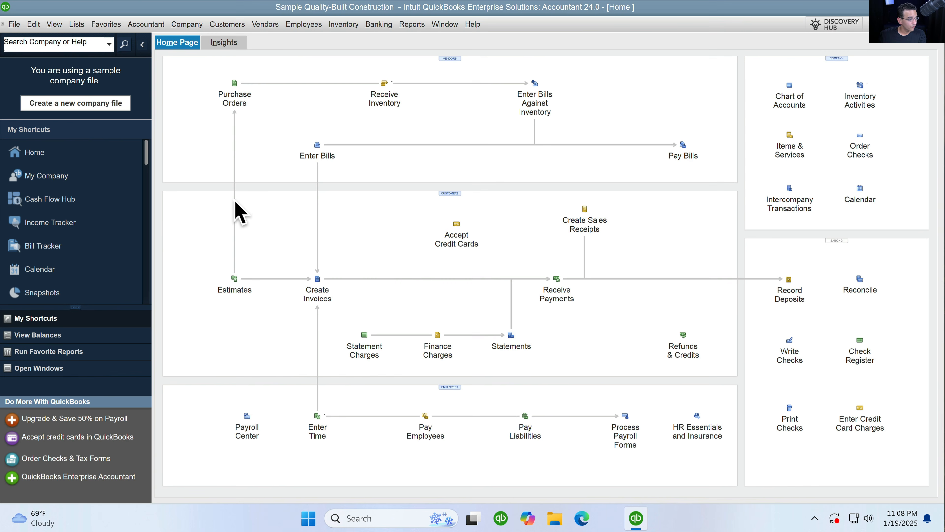
key("F2")
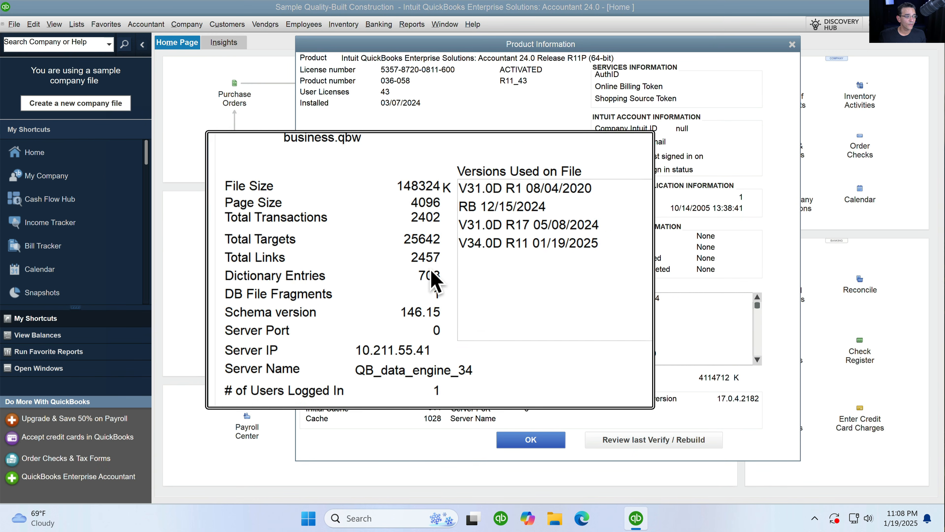
left_click(536, 442)
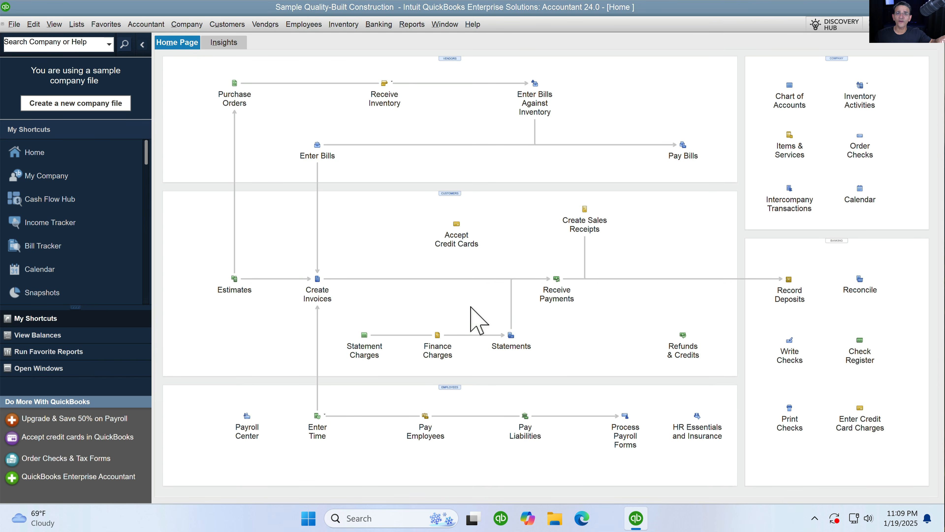
- Start a full re-download of every QuickBooks Desktop update category and confirm it
left_click(476, 25)
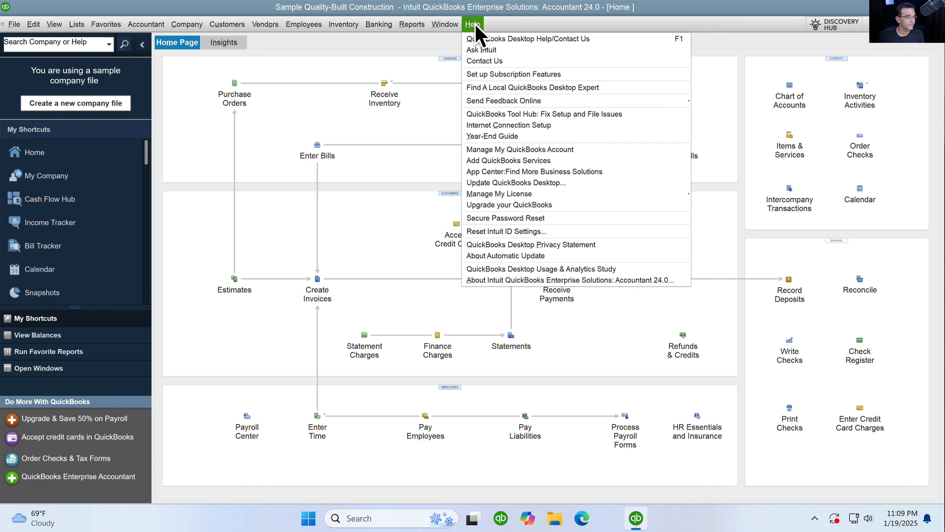
left_click(533, 185)
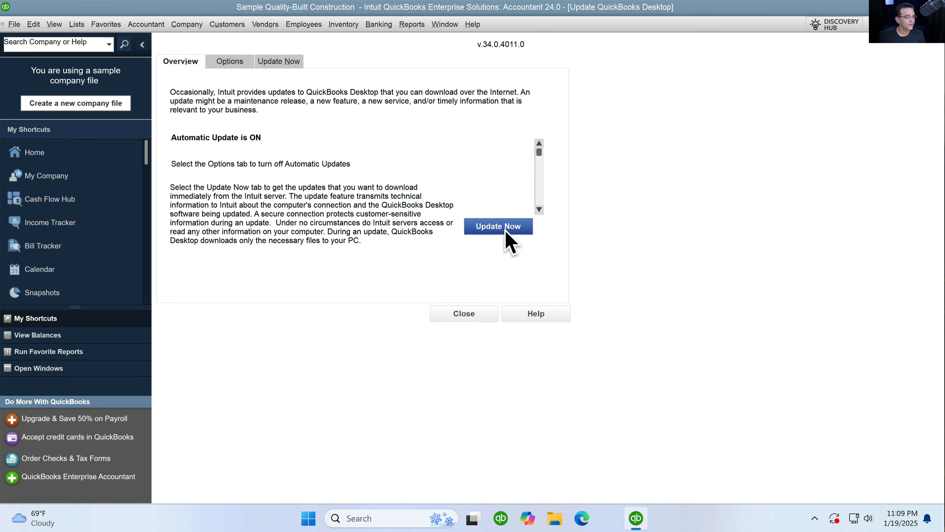
left_click(490, 230)
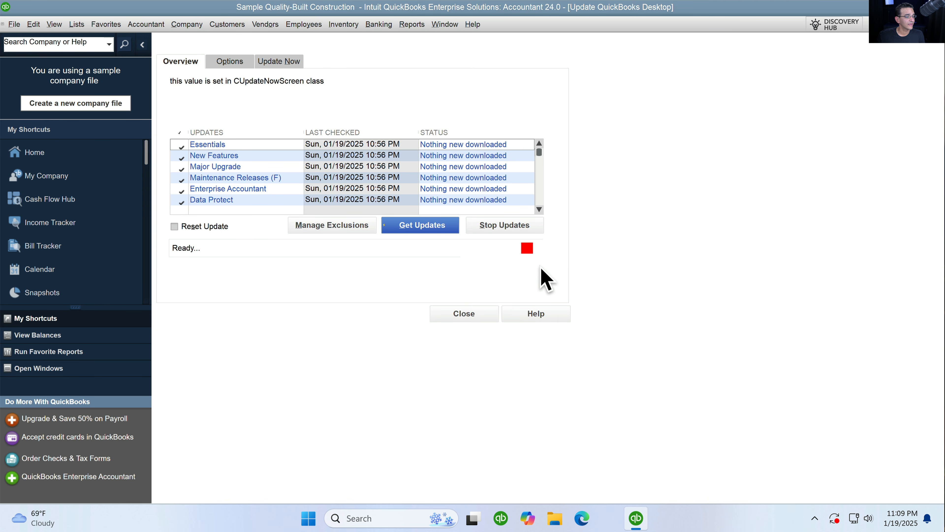
left_click(424, 227)
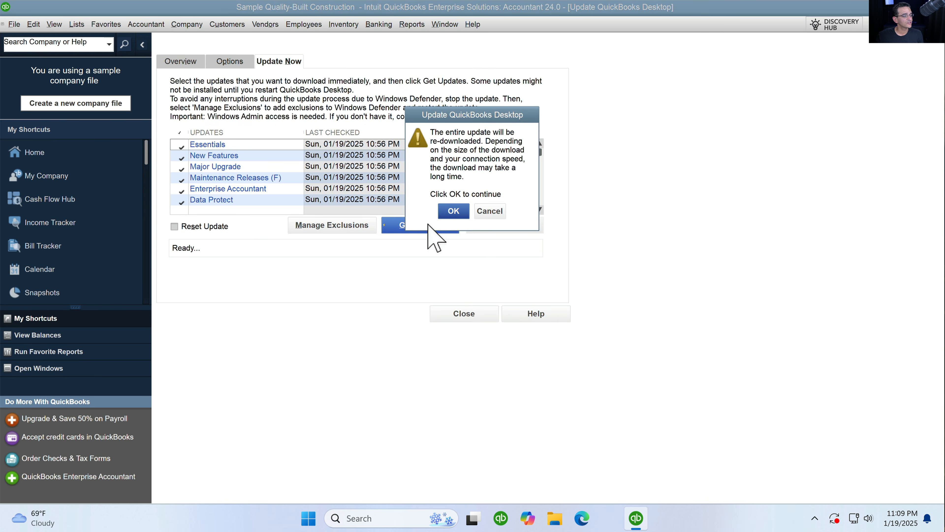
left_click(452, 212)
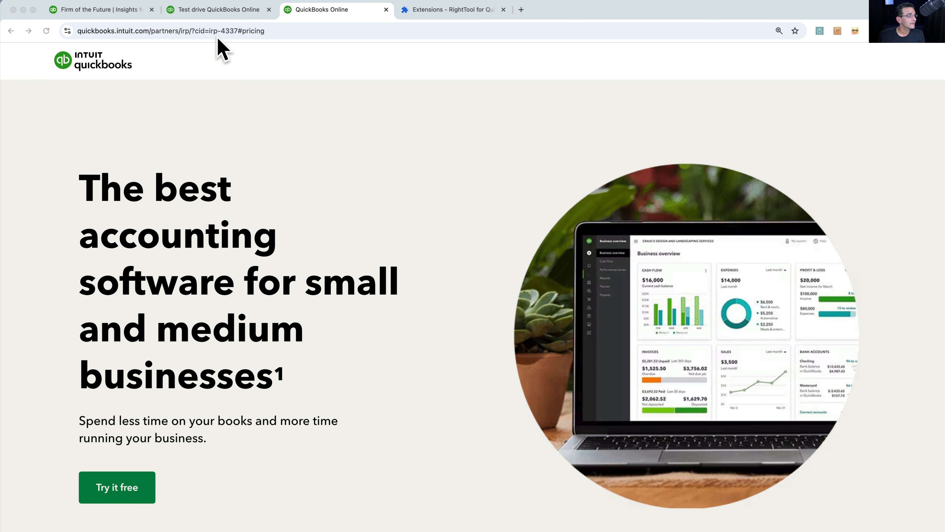
- Jump to the QuickBooks Online pricing section and scroll through the Simple Start, Essentials, Plus and Advanced plans
left_click(150, 30)
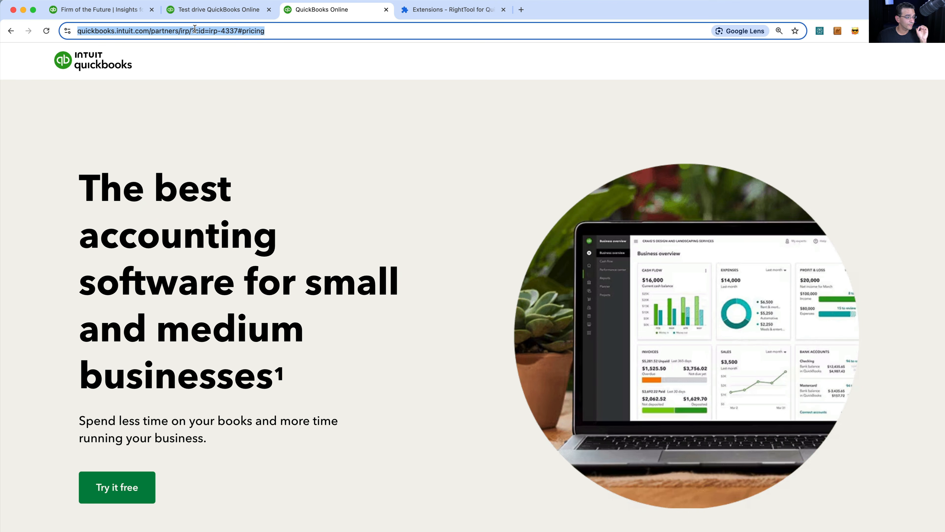
left_click(112, 493)
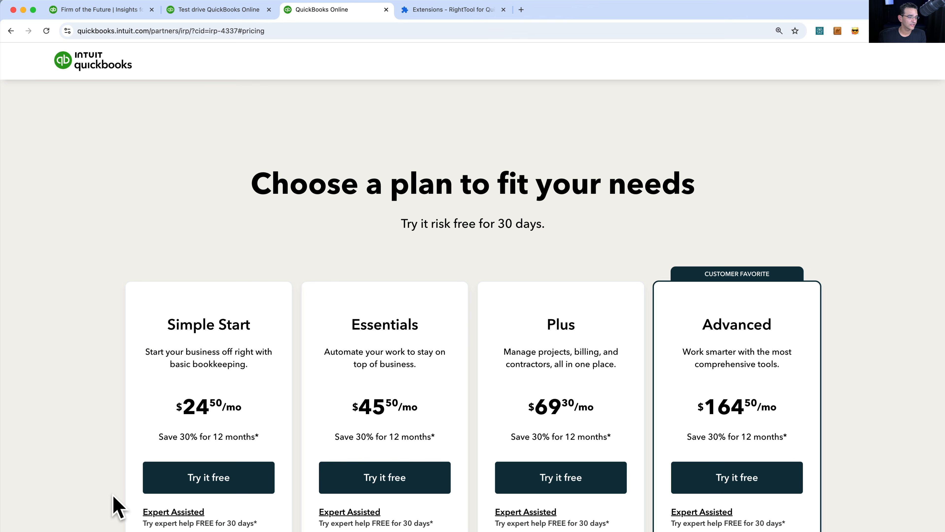
scroll(433, 433, "down", 5)
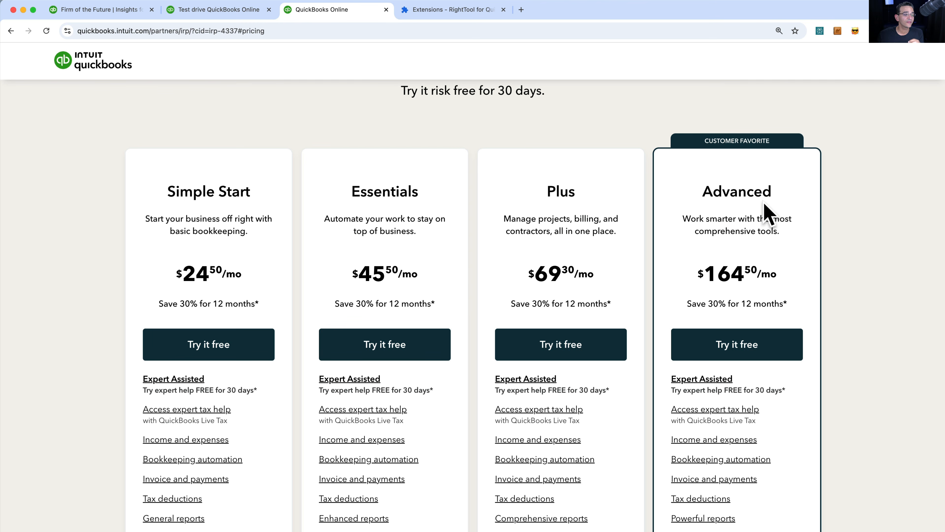
scroll(767, 214, "down", 2)
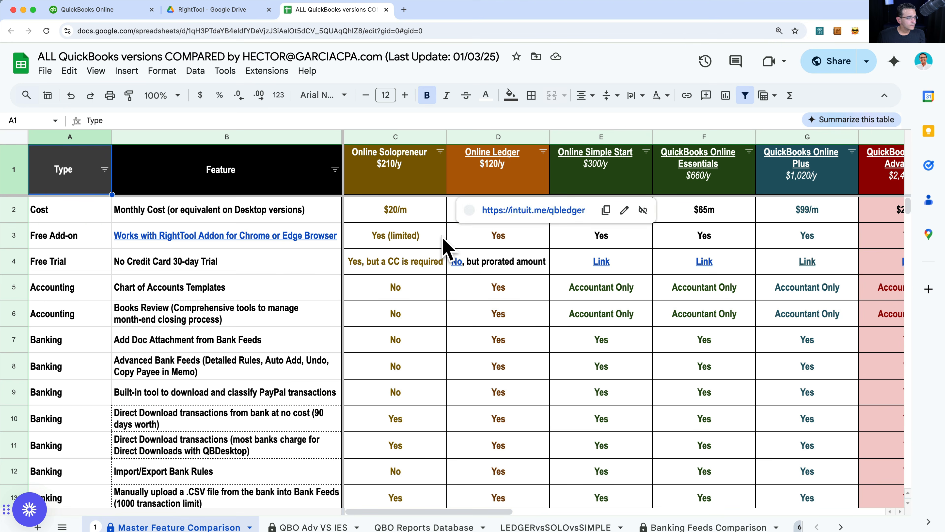
- Browse the comparison sheet's feature rows, highlighting Customizable Vendor Bill Payment Stub and tags and labels
scroll(444, 240, "right", 2)
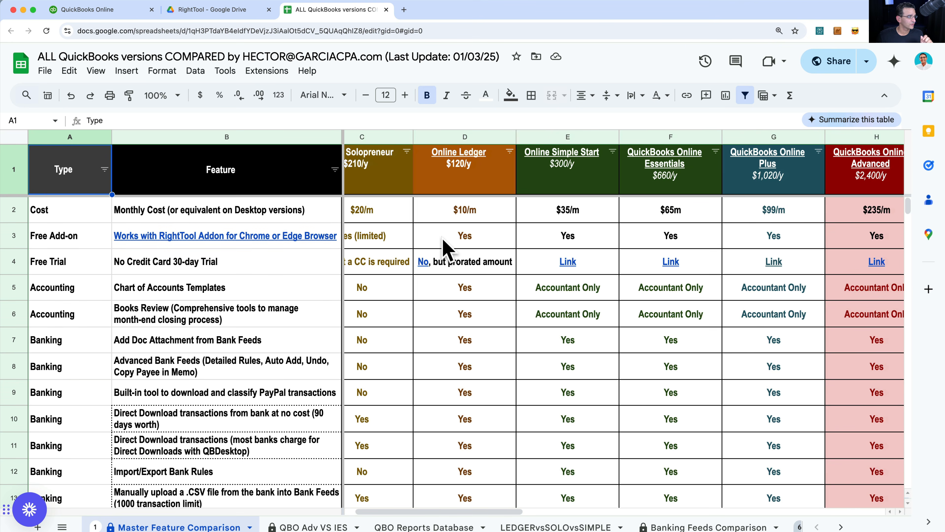
scroll(444, 241, "down", 1)
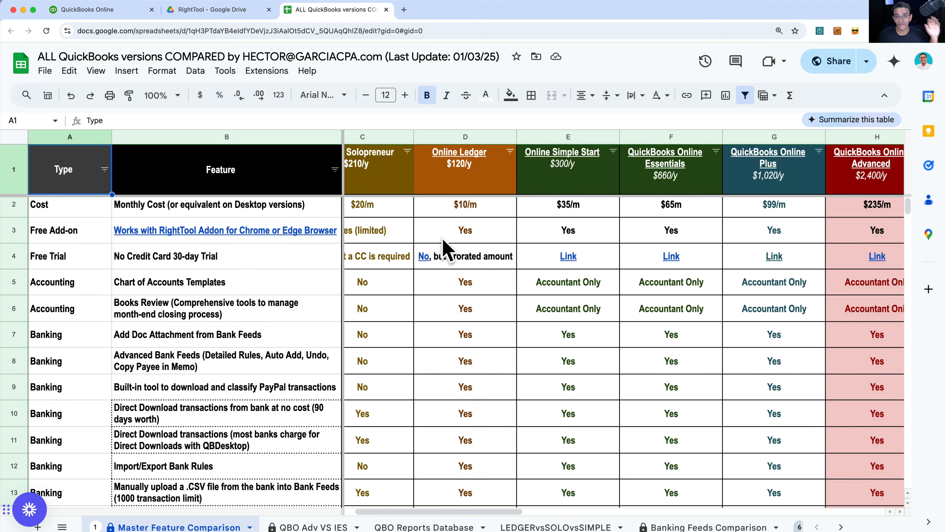
scroll(443, 240, "left", 2)
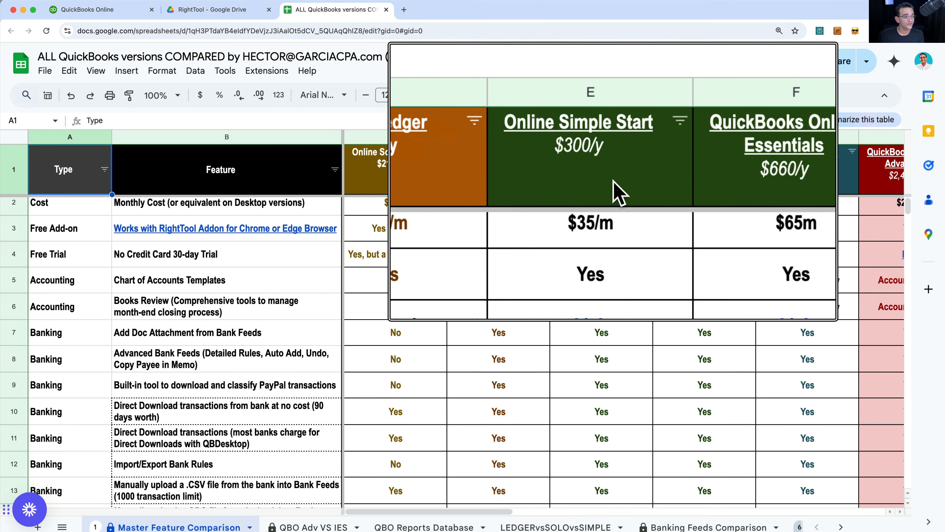
scroll(614, 184, "right", 15)
scroll(614, 185, "right", 1)
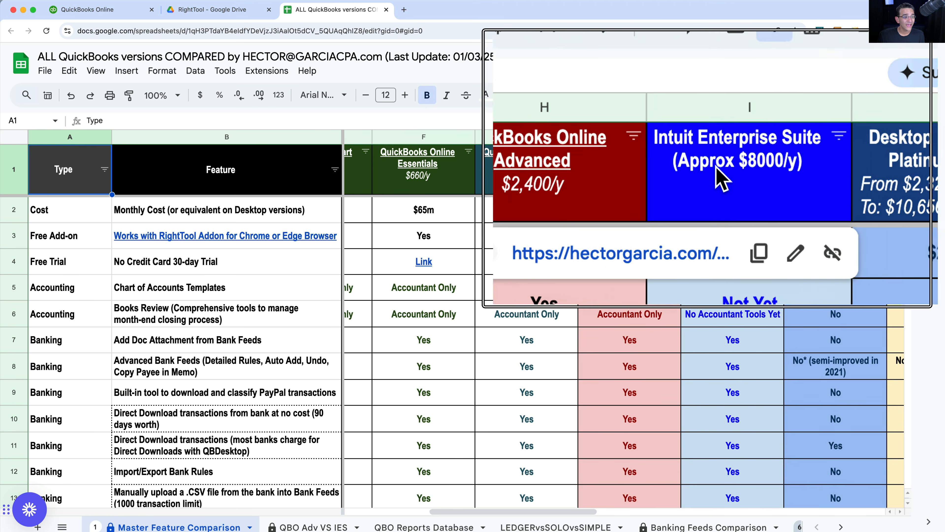
scroll(750, 182, "right", 10)
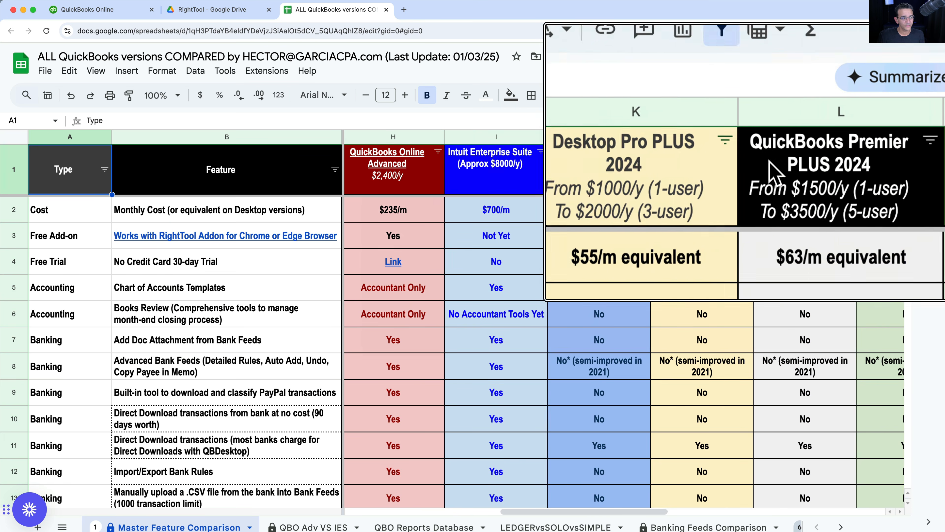
scroll(607, 334, "left", 2)
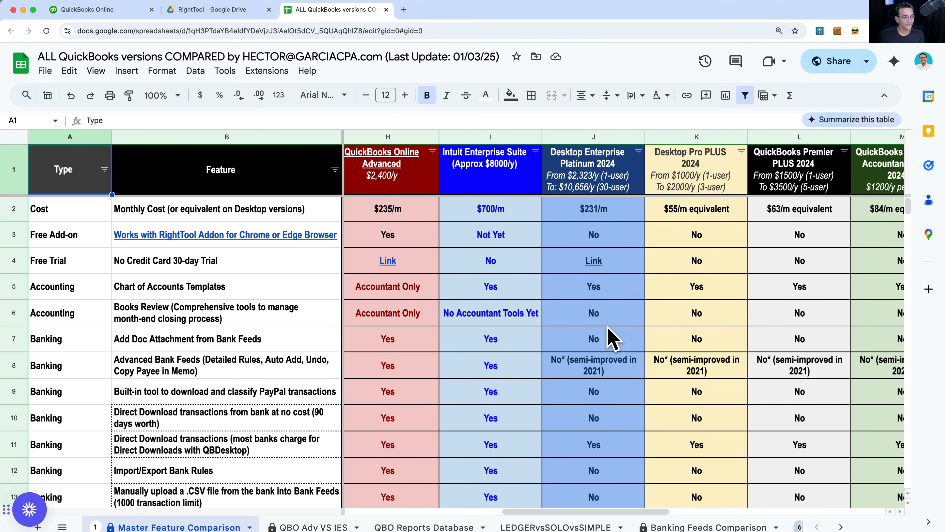
scroll(606, 333, "down", 10)
scroll(611, 333, "left", 2)
scroll(610, 333, "down", 15)
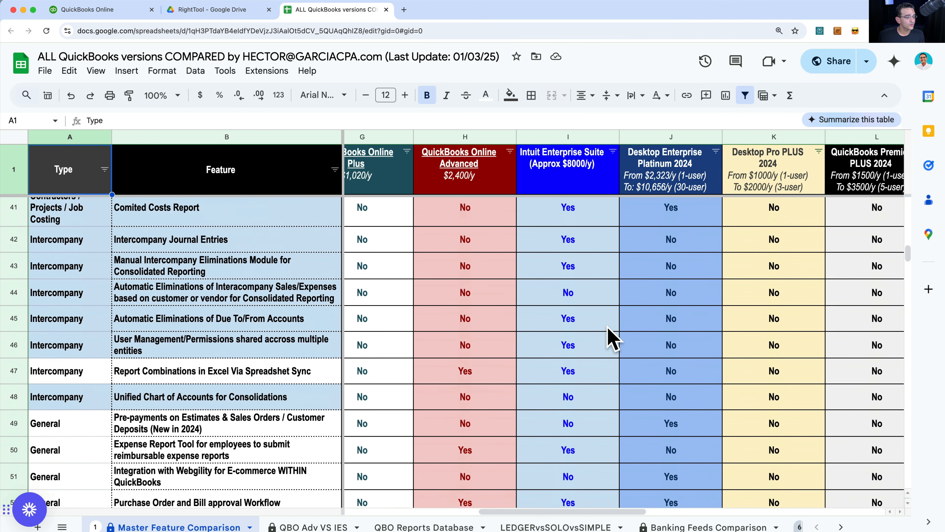
left_click(208, 302)
left_click(206, 321)
scroll(461, 328, "left", 6)
scroll(462, 328, "down", 1)
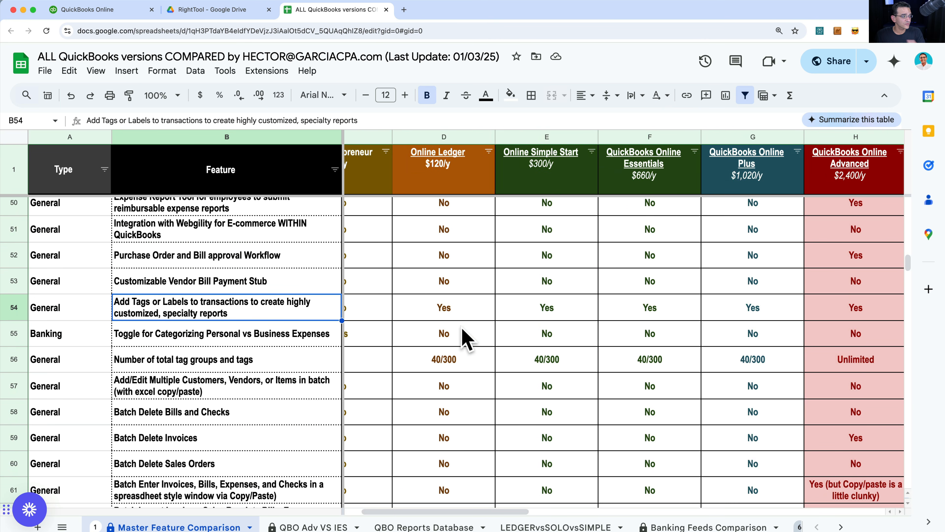
scroll(463, 337, "left", 3)
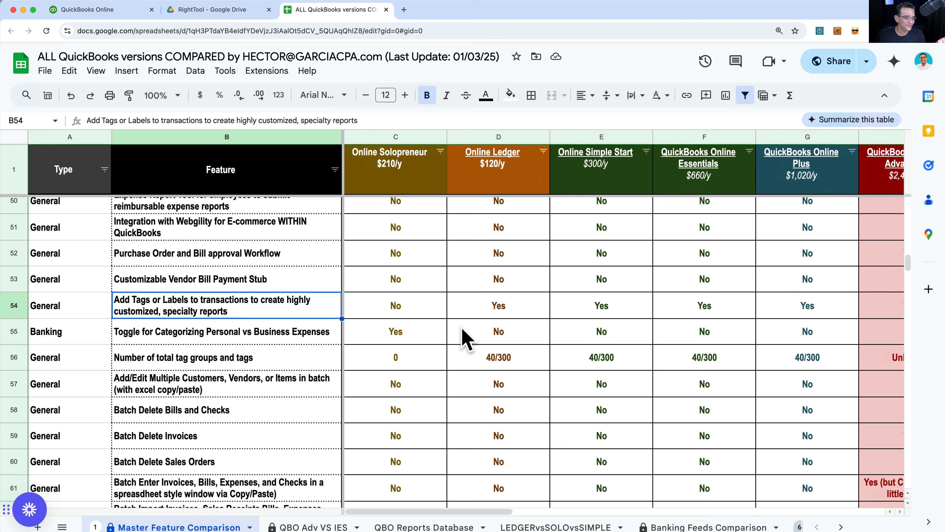
scroll(489, 294, "up", 1)
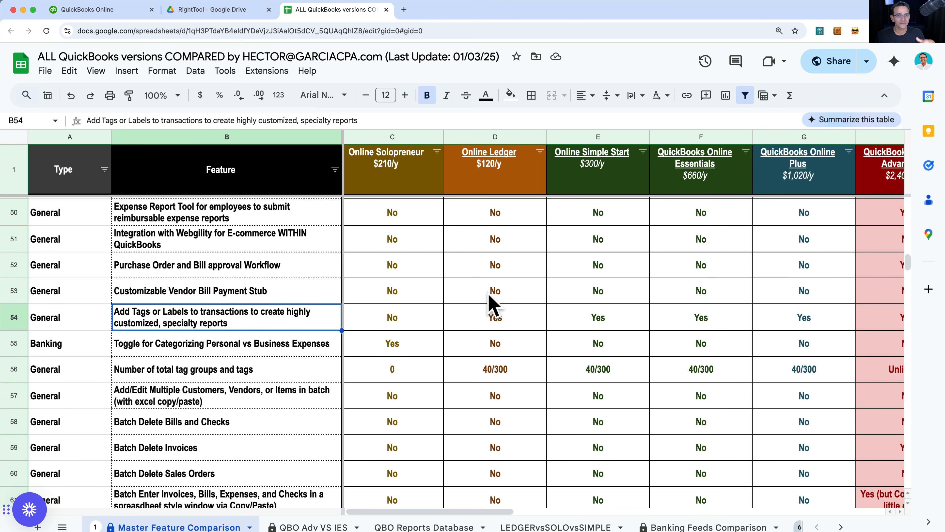
scroll(488, 294, "right", 5)
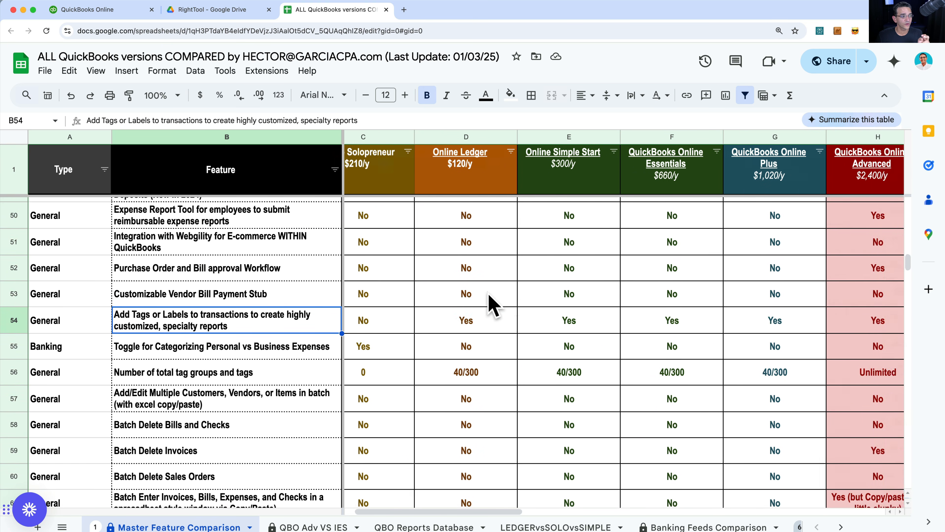
- Highlight the Online Plus, Online Advanced, Enterprise Platinum 2024, Pro PLUS 2024 and Premier PLUS 2024 columns
left_click(573, 136)
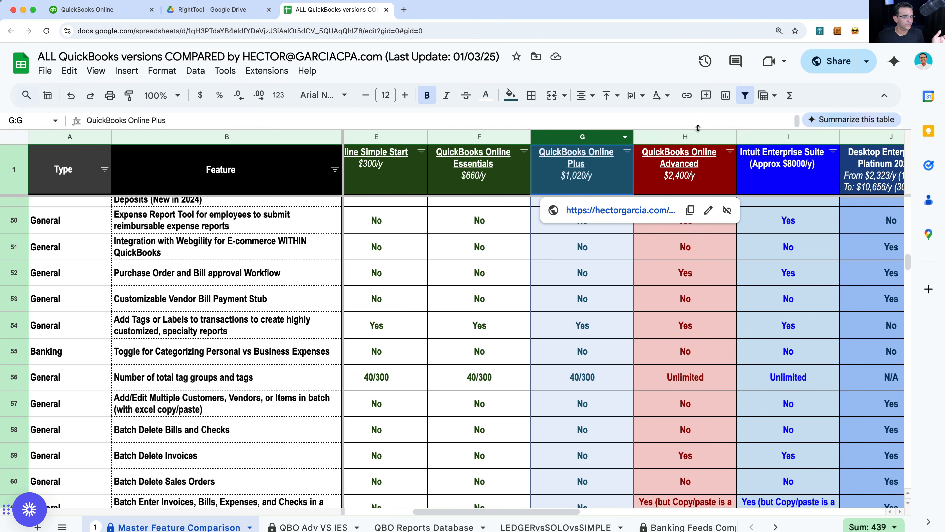
left_click(697, 137)
scroll(698, 144, "right", 5)
scroll(698, 143, "up", 2)
left_click(659, 136)
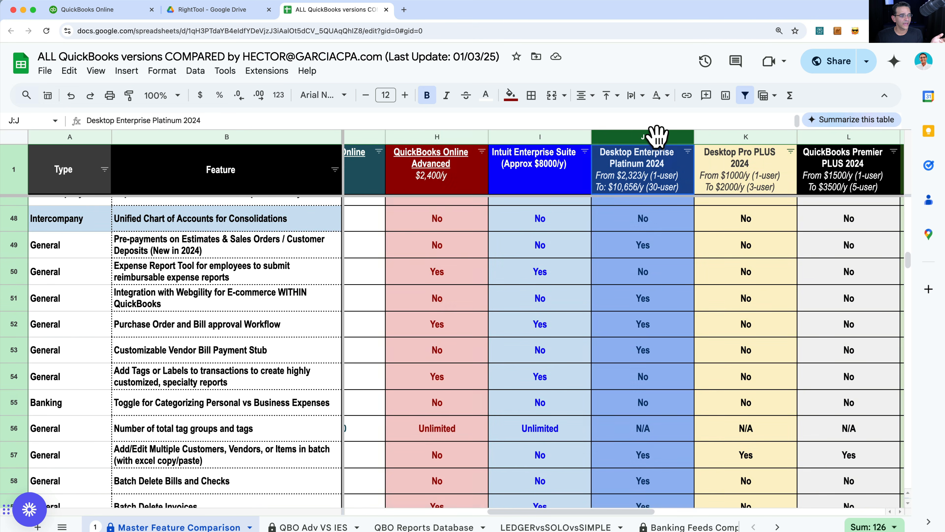
left_click(728, 137)
left_click(823, 138)
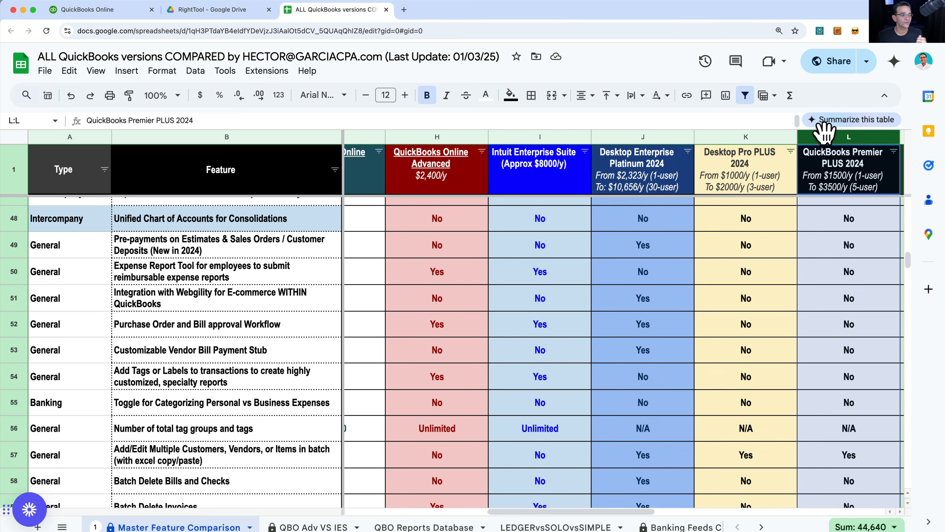
scroll(713, 298, "down", 15)
scroll(712, 298, "down", 2)
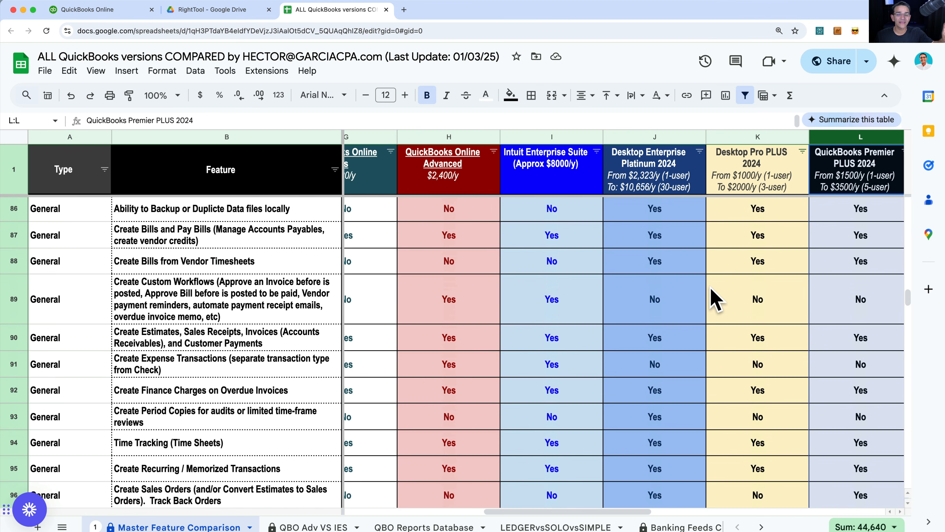
scroll(712, 298, "up", 5)
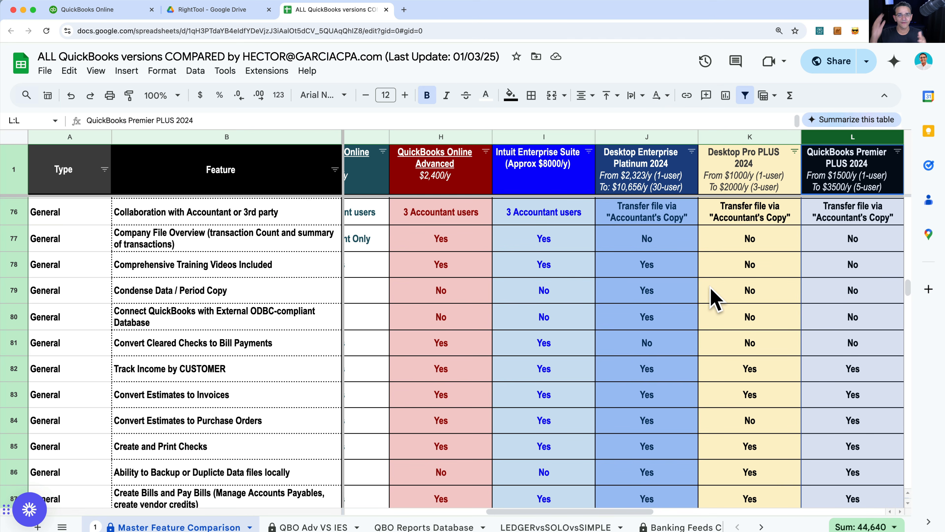
left_click(85, 10)
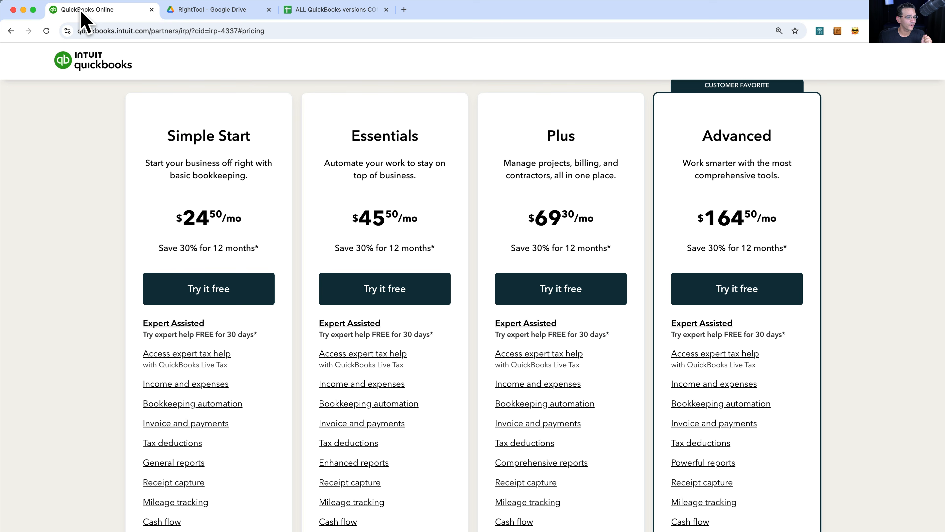
scroll(758, 345, "down", 3)
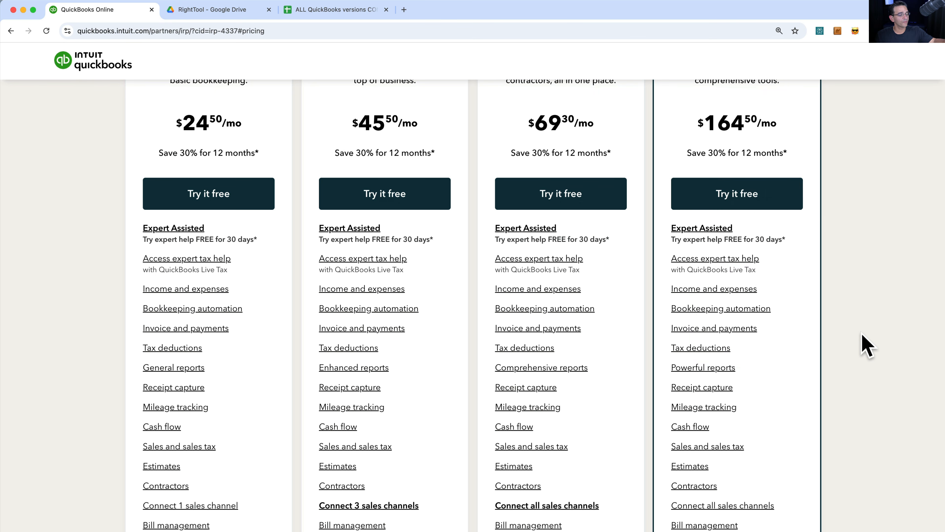
scroll(866, 346, "up", 3)
scroll(866, 346, "down", 8)
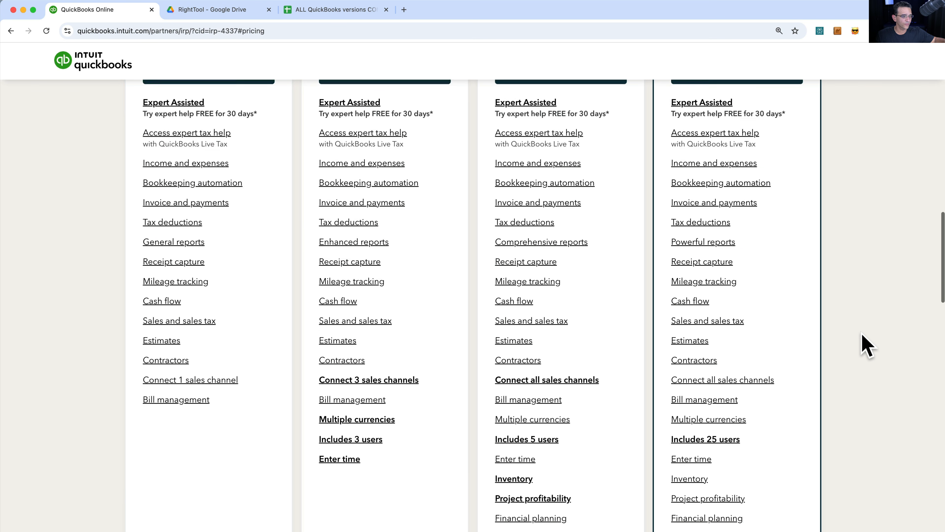
scroll(867, 345, "down", 2)
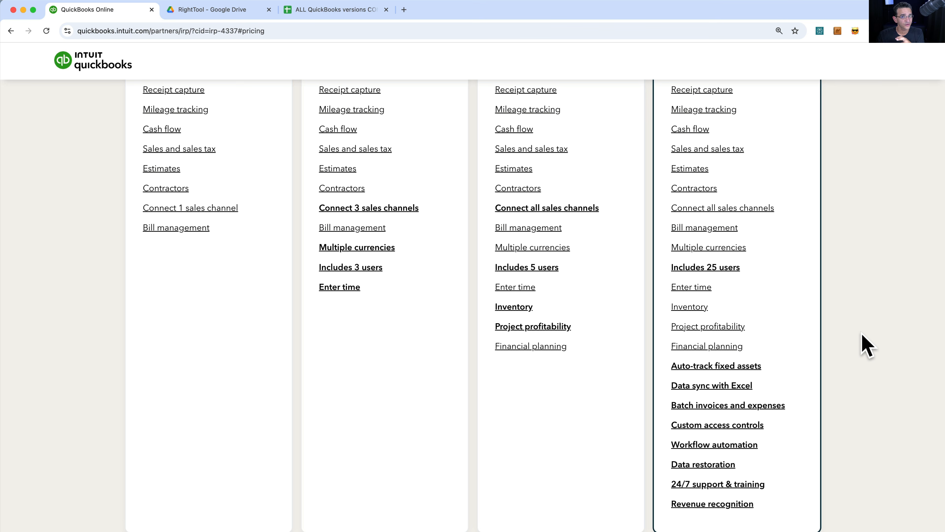
left_click(340, 10)
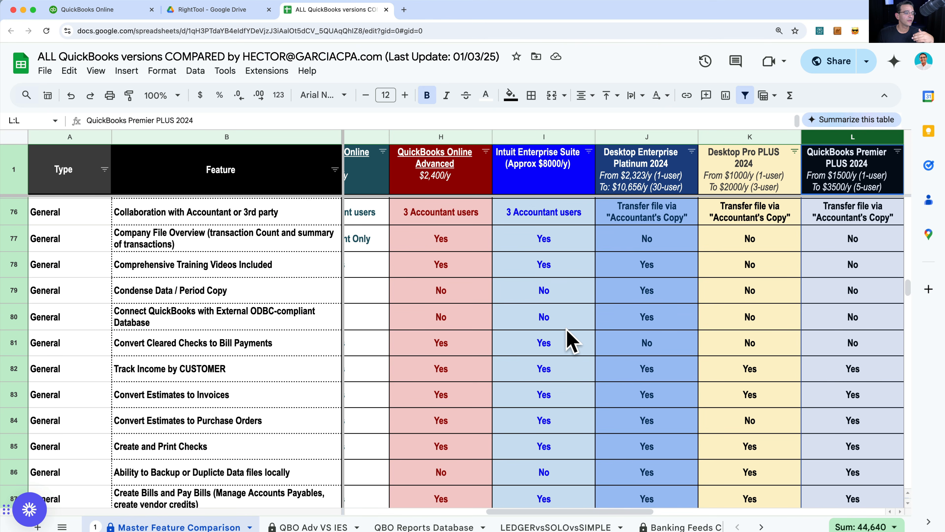
scroll(566, 337, "down", 2)
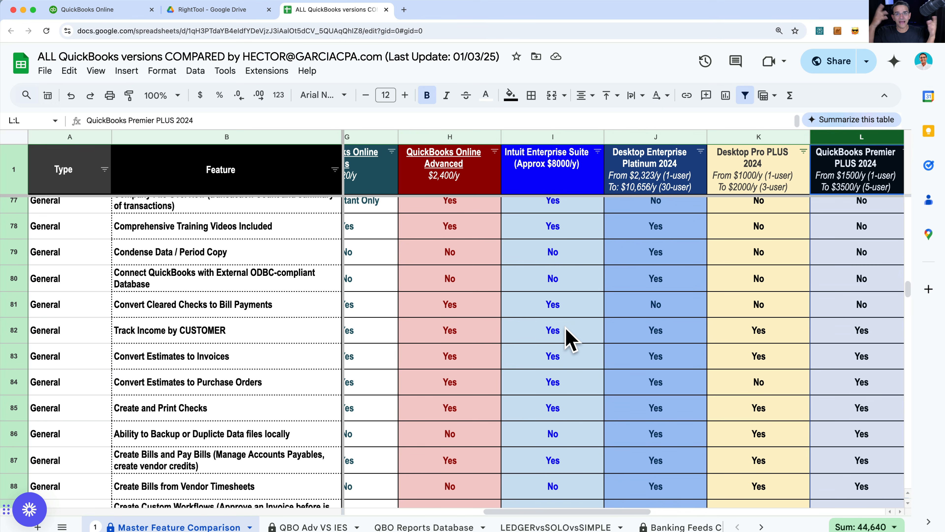
scroll(567, 330, "down", 5)
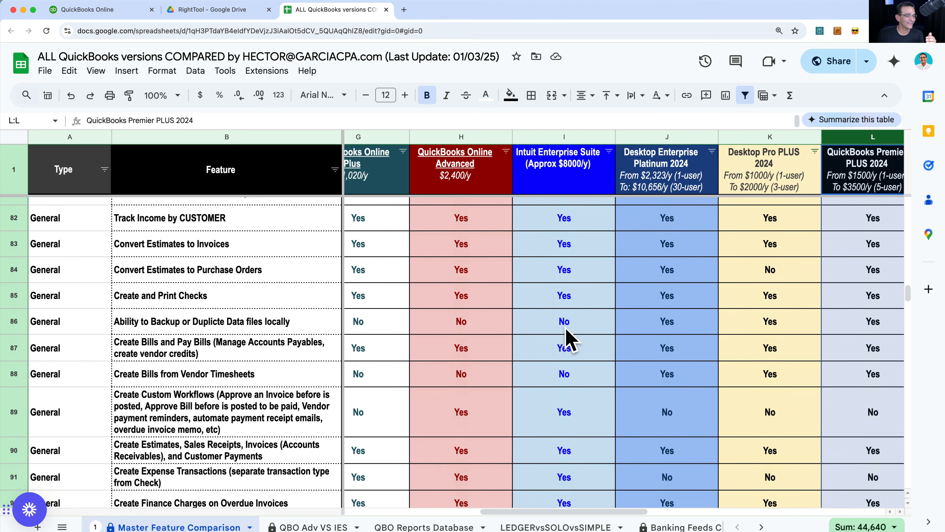
scroll(567, 330, "down", 10)
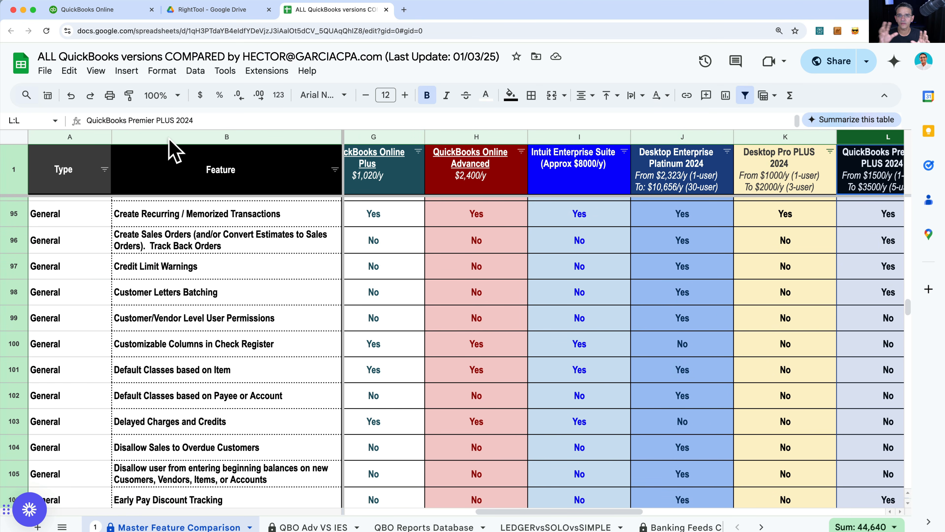
- Return to the pricing page and start the Advanced plan free trial
left_click(97, 11)
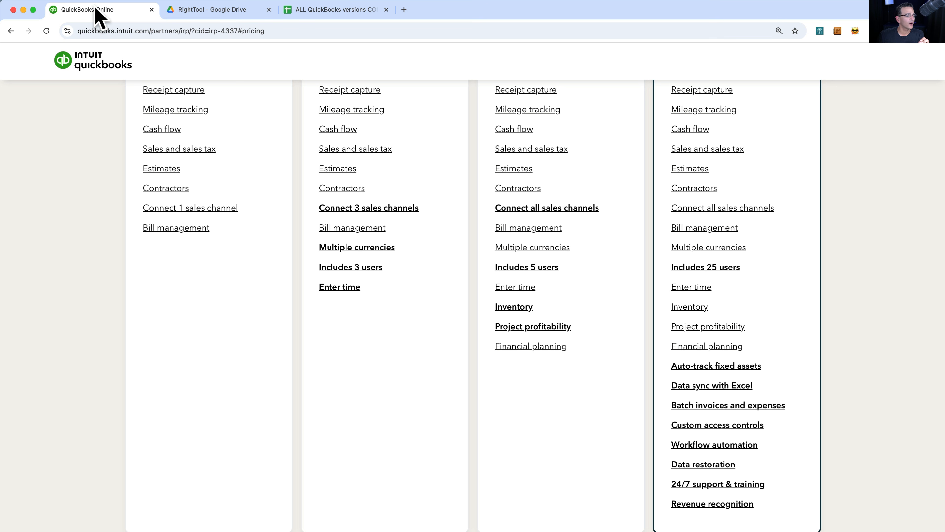
scroll(209, 211, "up", 10)
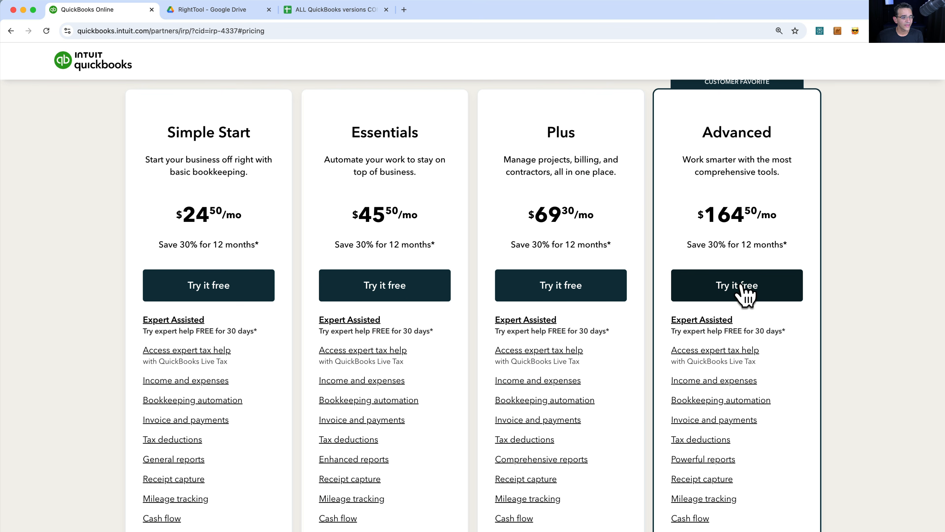
left_click(742, 286)
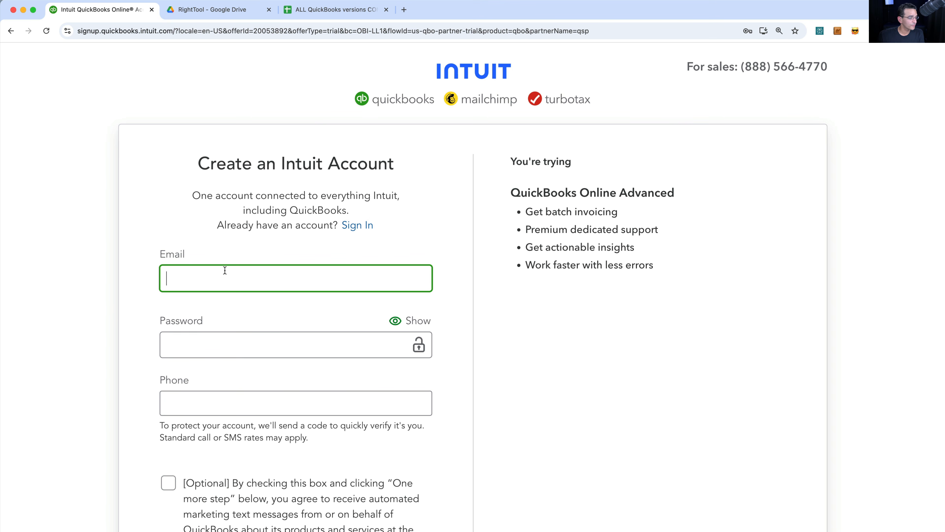
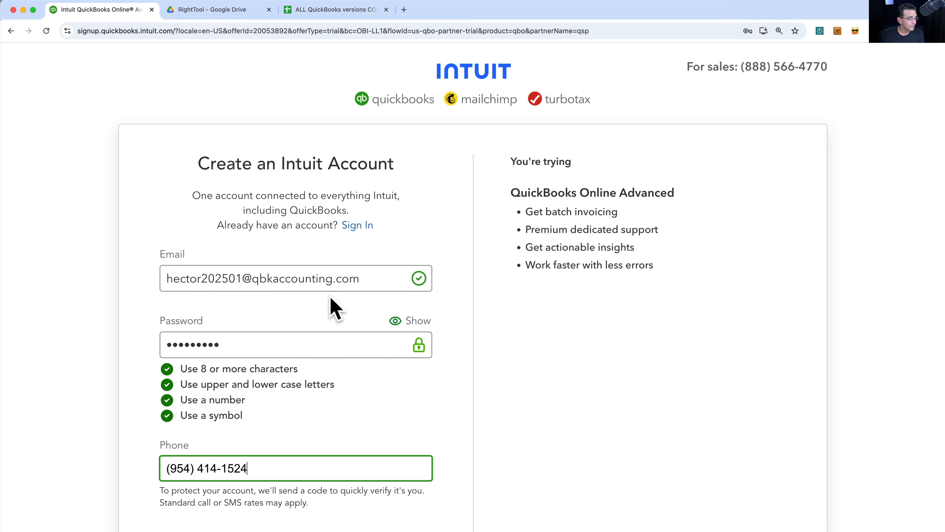
- Enter the sign-up email address, opt in to marketing text messages, and go to the password field
scroll(311, 427, "down", 1)
scroll(316, 439, "down", 5)
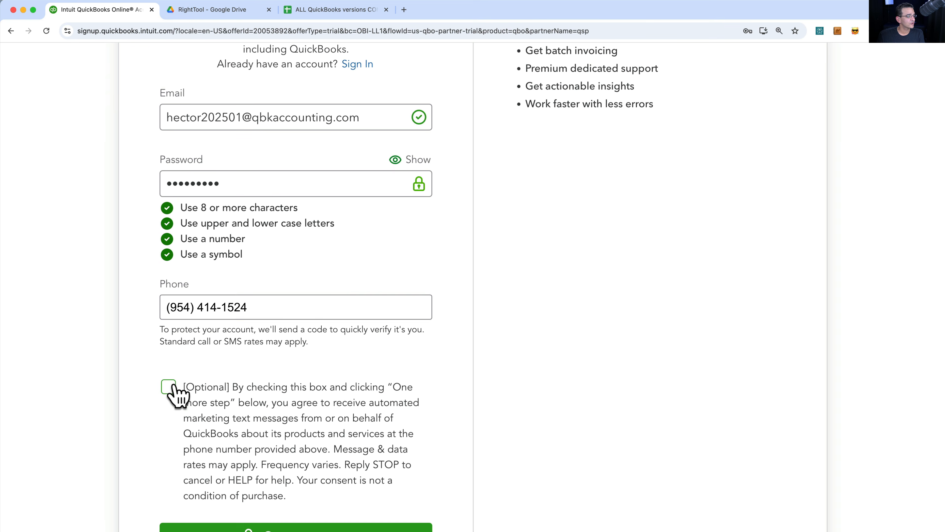
left_click(168, 388)
scroll(174, 392, "down", 3)
scroll(342, 435, "up", 5)
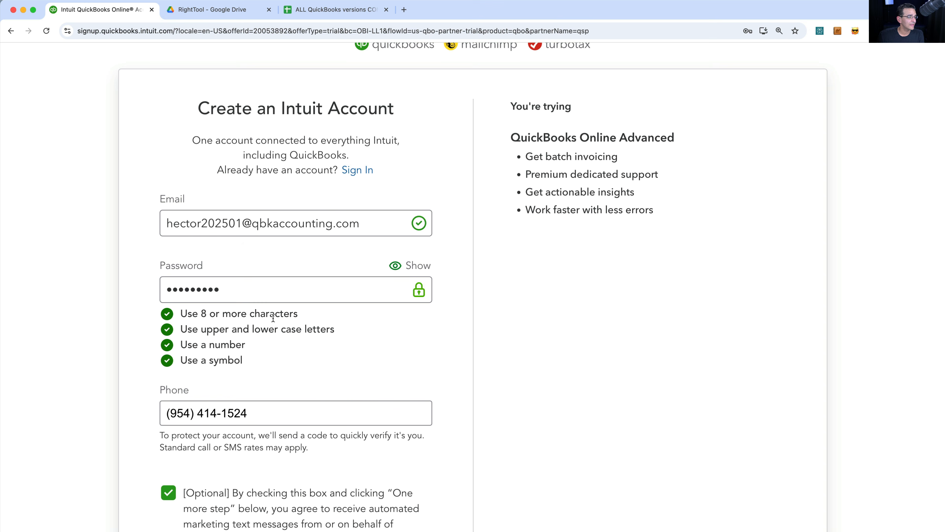
left_click(268, 295)
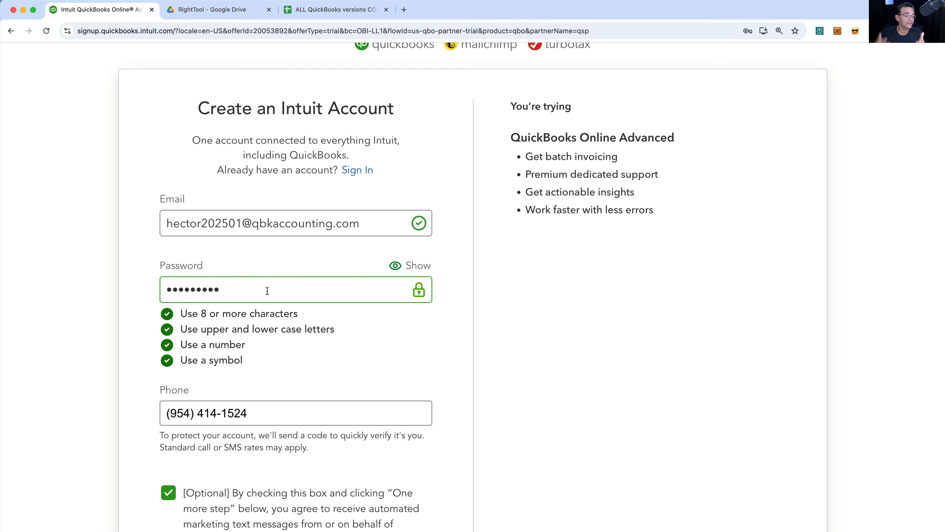
- Remove the two extra digits from the email address and submit the account form
left_click(242, 224)
key("BackSpace")
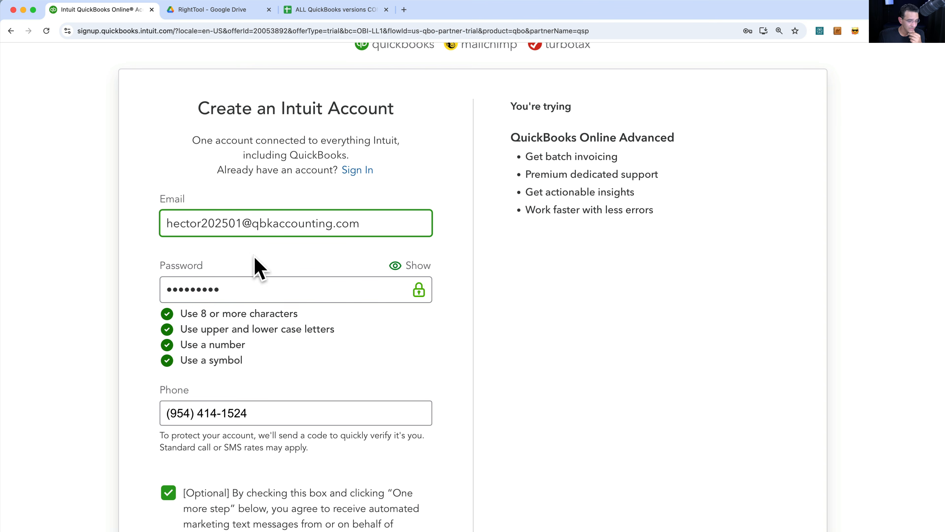
key("BackSpace")
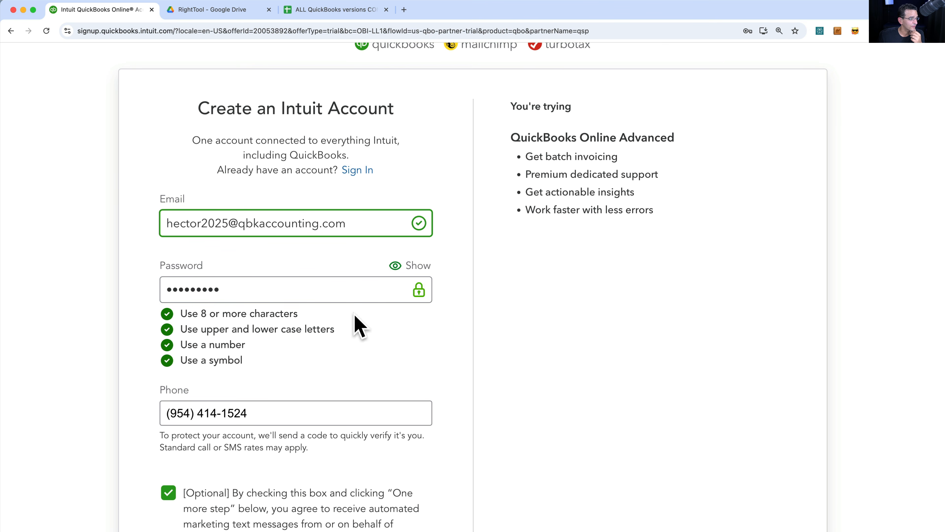
scroll(355, 314, "down", 1)
left_click_drag(245, 192, 94, 181)
scroll(473, 363, "down", 5)
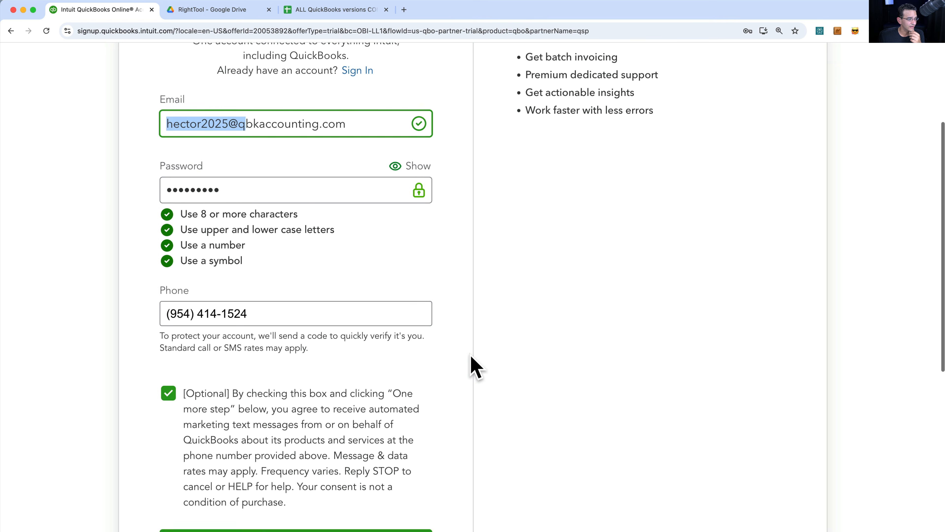
left_click(328, 411)
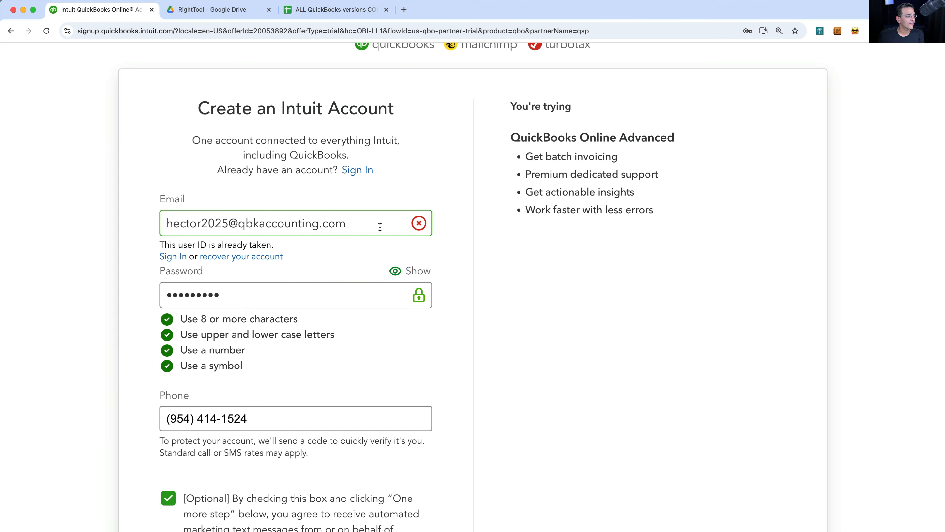
- Since the email is already taken, sign in with the existing account instead
left_click_drag(380, 222, 150, 209)
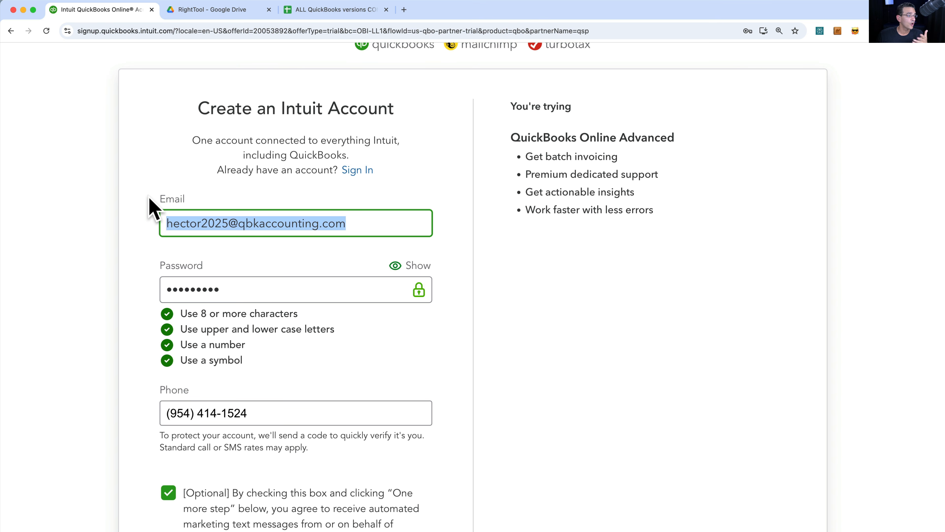
left_click(366, 222)
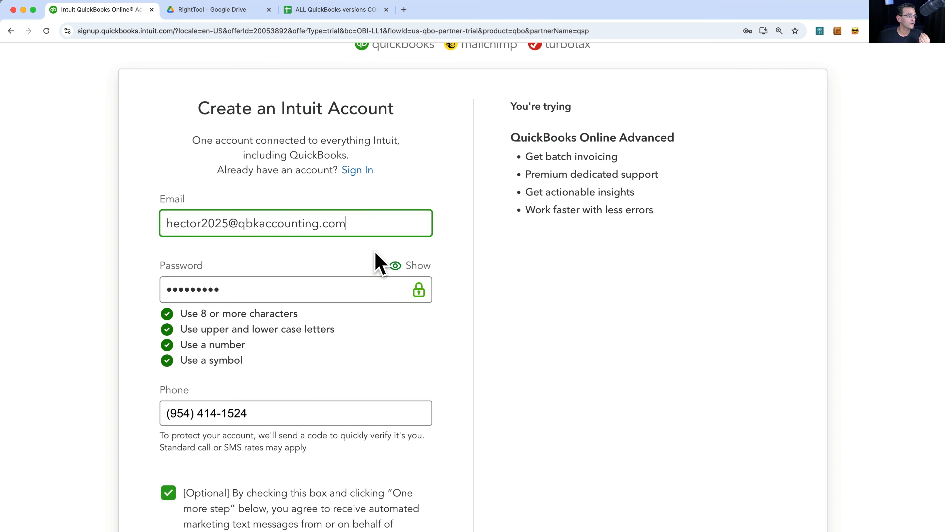
left_click_drag(234, 142, 399, 171)
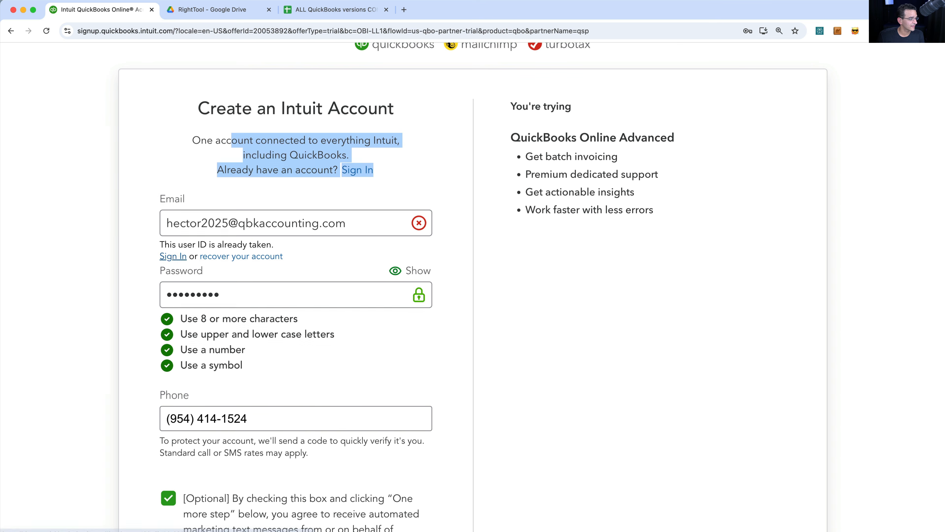
left_click(191, 257)
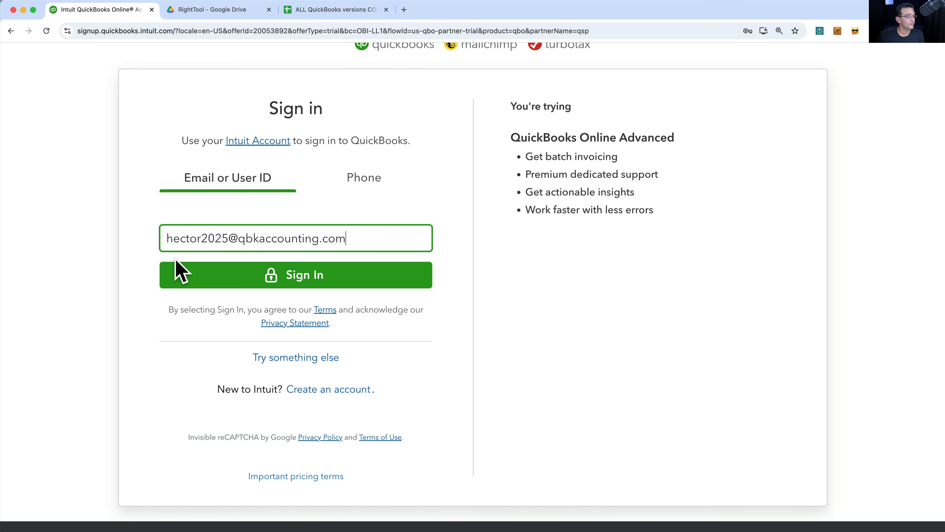
left_click(268, 272)
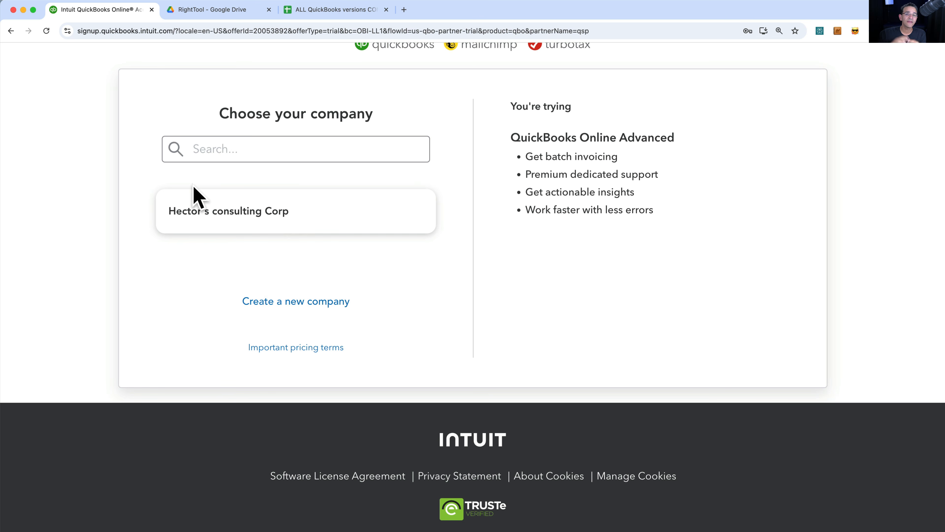
- Continue through sign-in and choose to create a brand-new company for the trial
key("alt+super+8")
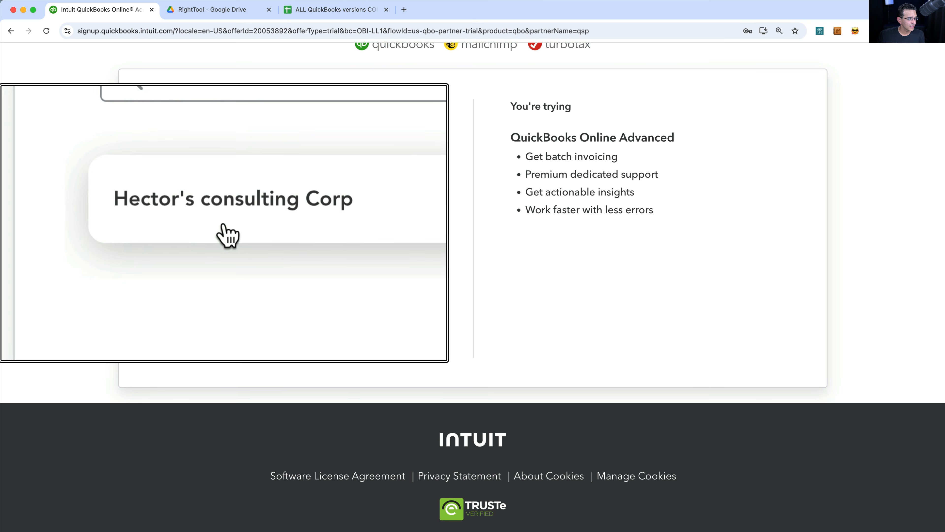
key("alt+super+8")
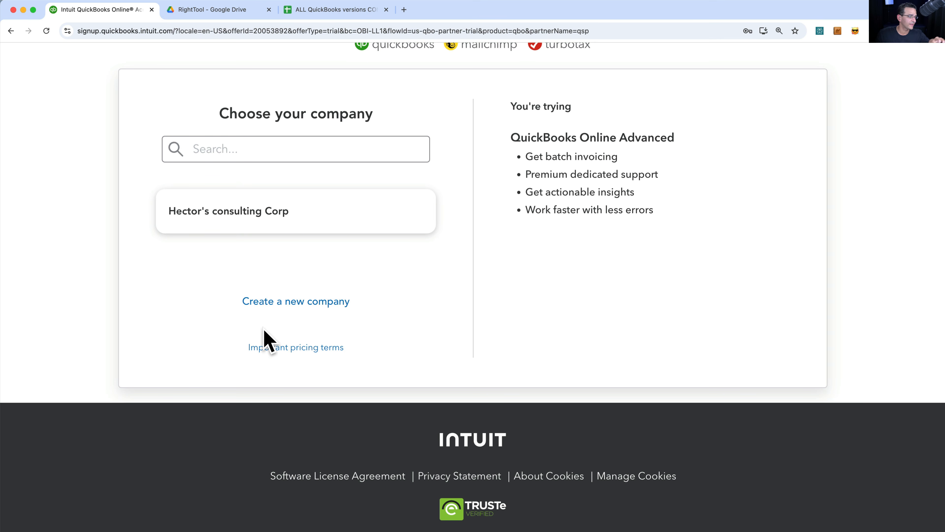
scroll(289, 300, "up", 3)
scroll(297, 302, "down", 3)
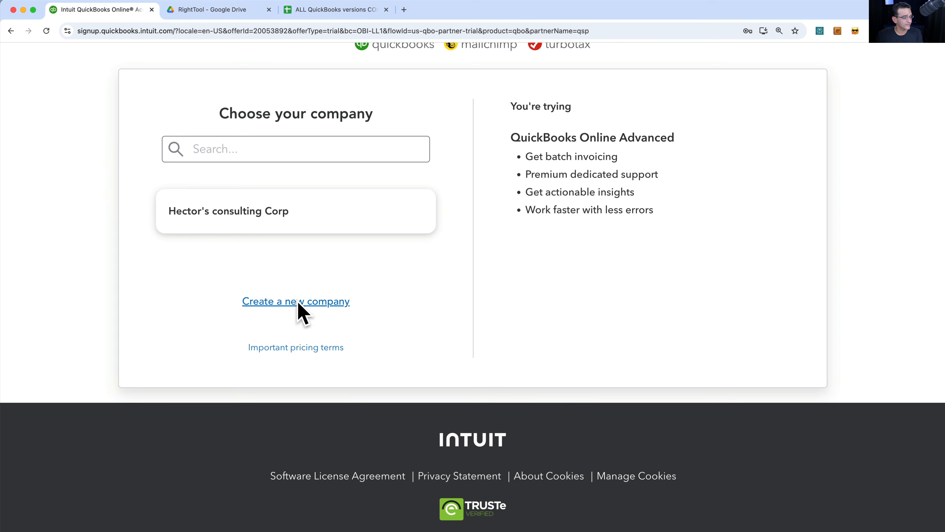
left_click(299, 303)
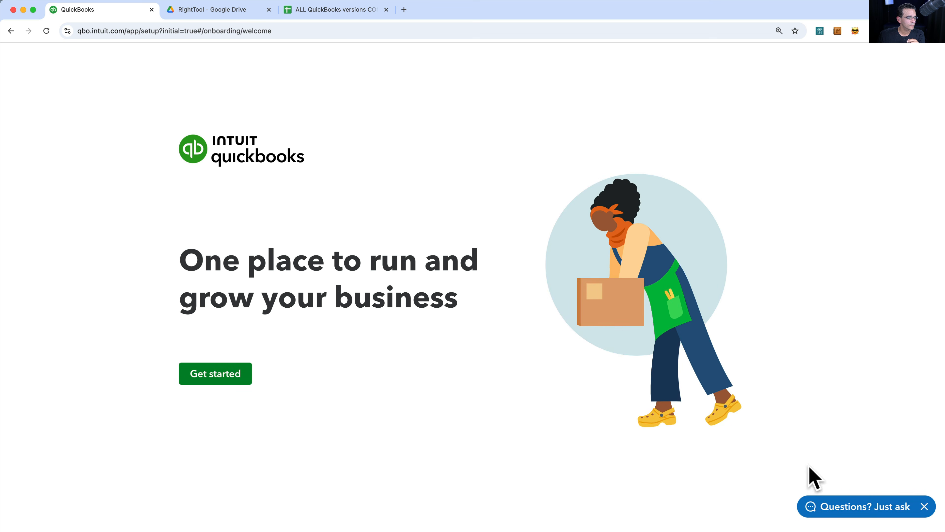
- Enter the business name Quality Construction Corp and answer 'Nothing, I'm new to this' for previous software
left_click(924, 507)
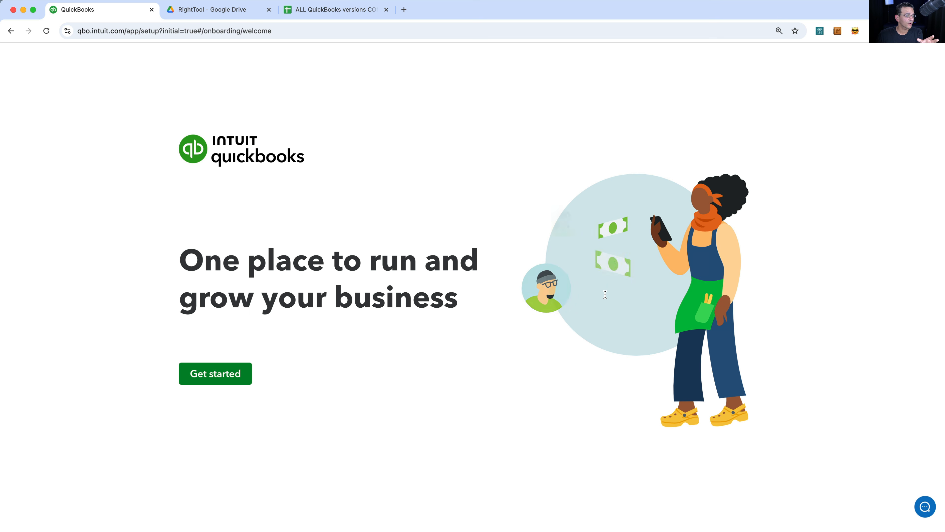
left_click(229, 374)
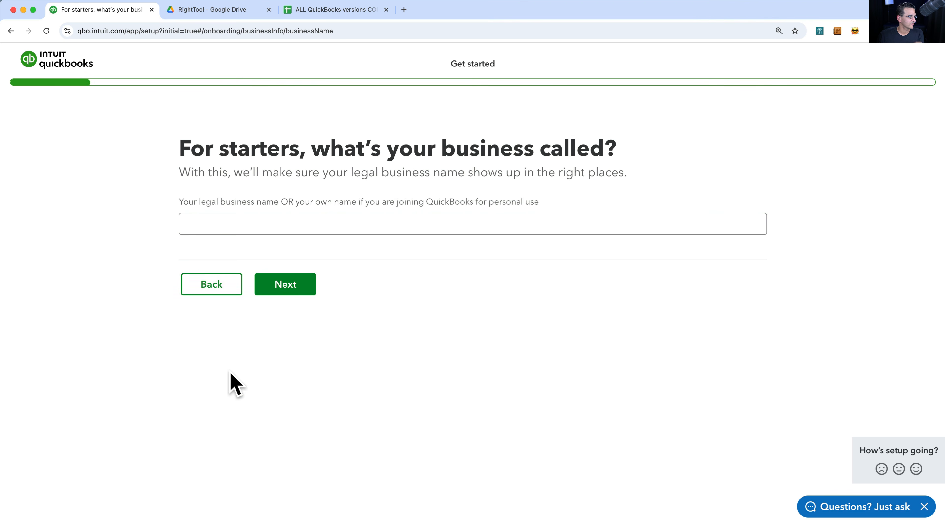
left_click(223, 228)
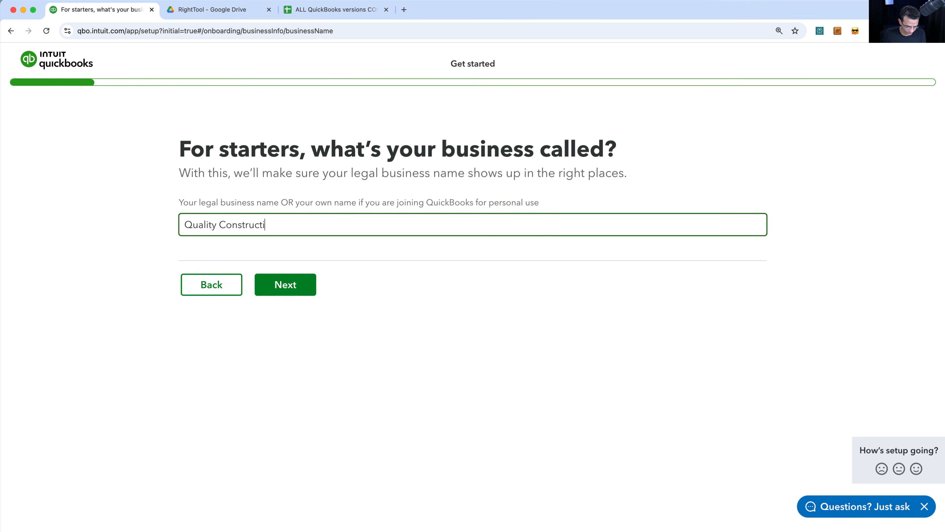
left_click(297, 289)
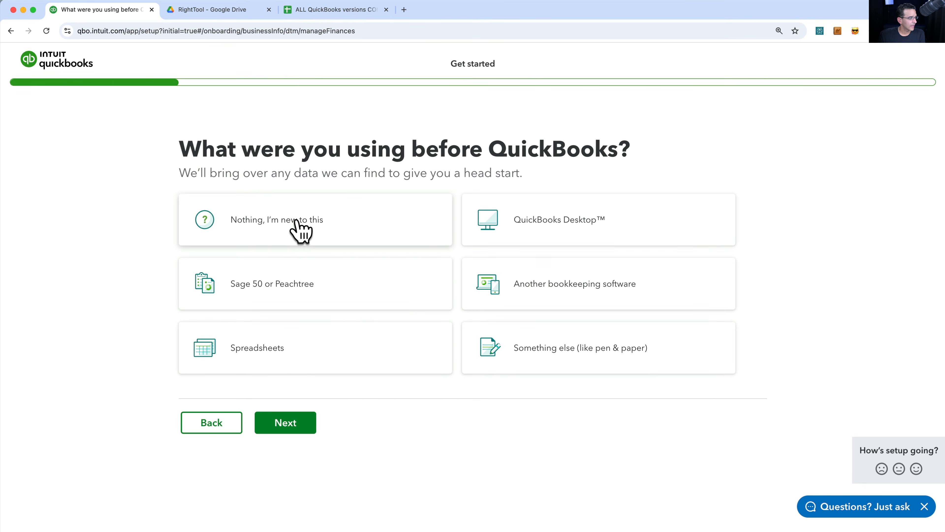
left_click(301, 227)
left_click(297, 457)
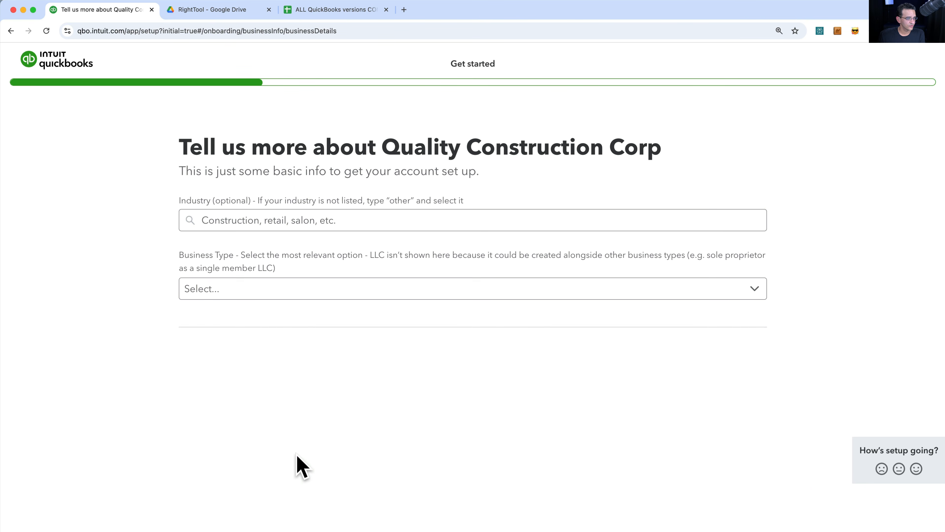
- Set the industry to Industrial building construction and the business type to S Corp
left_click(261, 223)
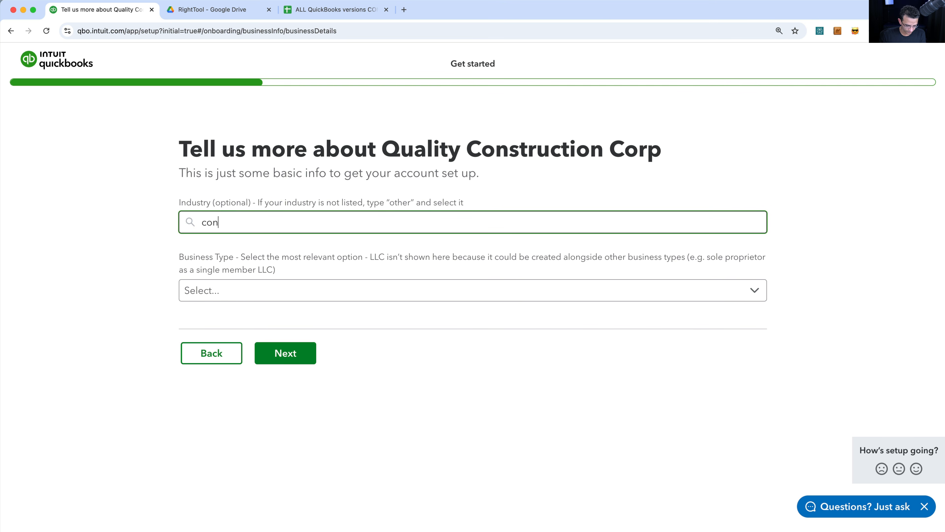
type("constr")
left_click(275, 249)
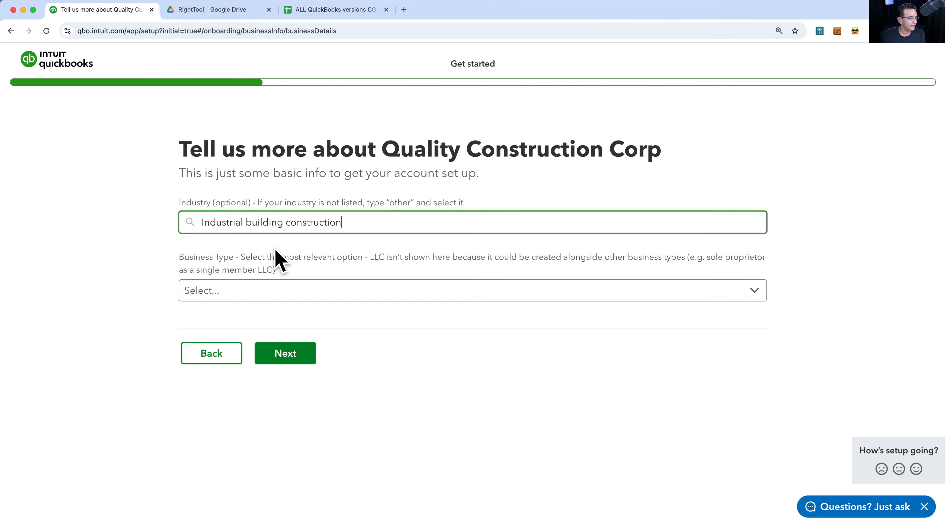
left_click(255, 298)
left_click(248, 391)
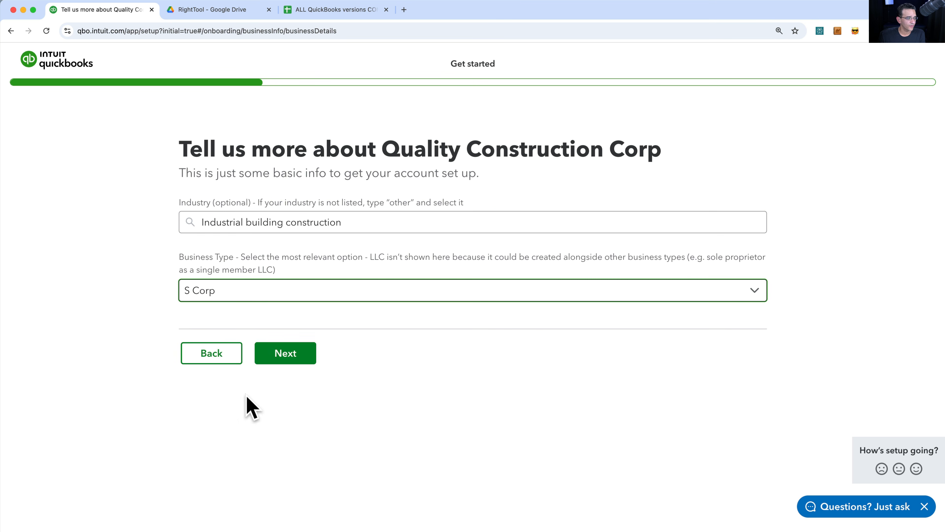
left_click(286, 354)
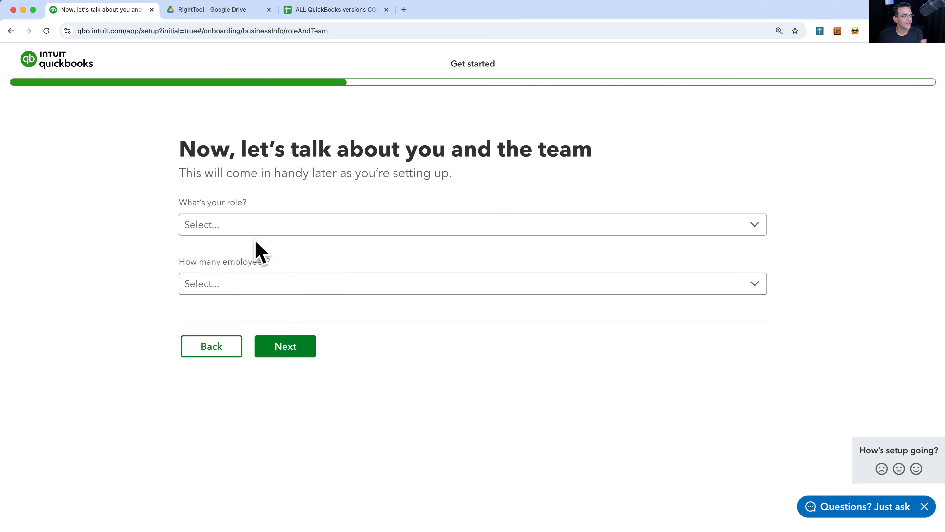
- Set the role to CEO or Owner and the employee count to 0
left_click(251, 226)
left_click(253, 255)
left_click(249, 295)
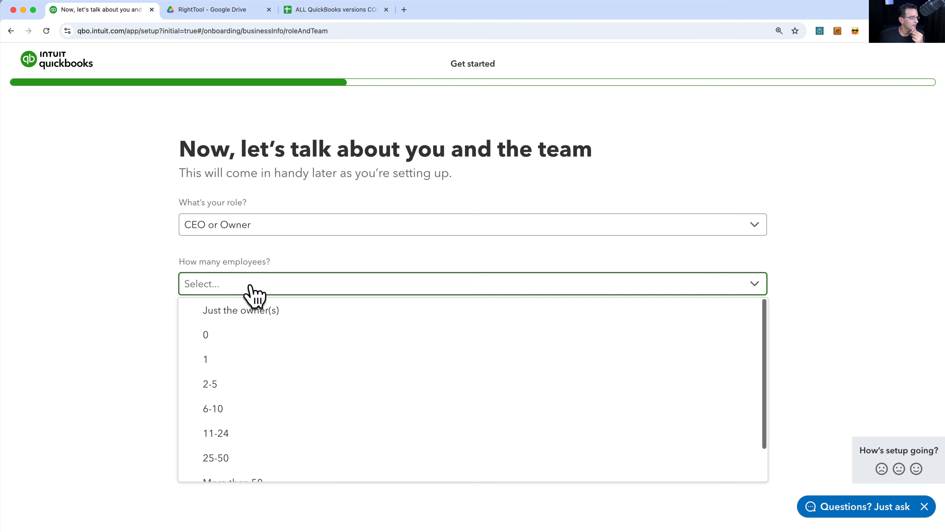
left_click(237, 334)
left_click(287, 352)
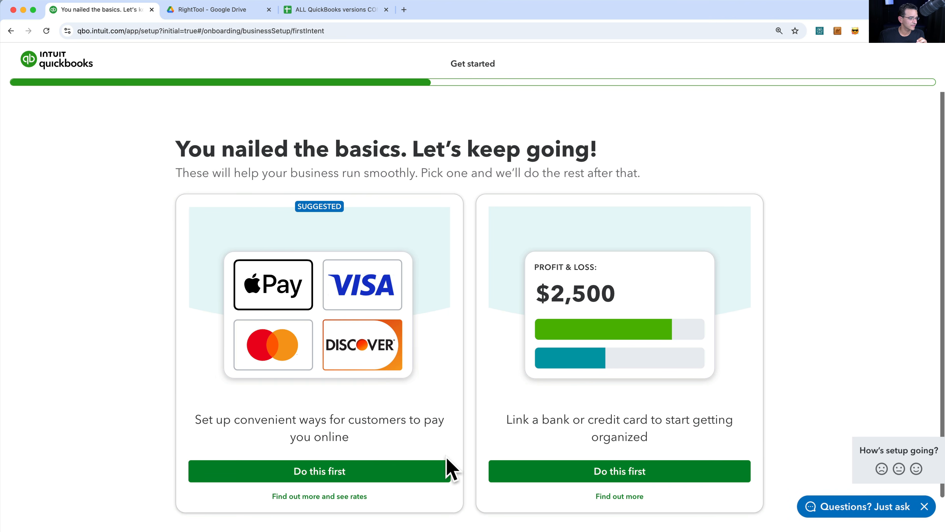
scroll(448, 468, "down", 2)
- Review the setup options and choose to start with linking a bank or card
scroll(449, 468, "up", 2)
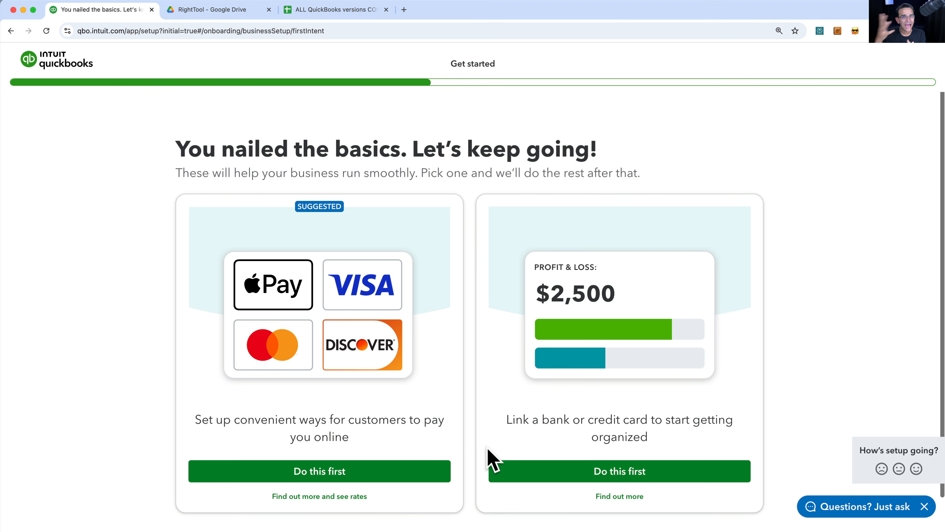
scroll(476, 446, "down", 2)
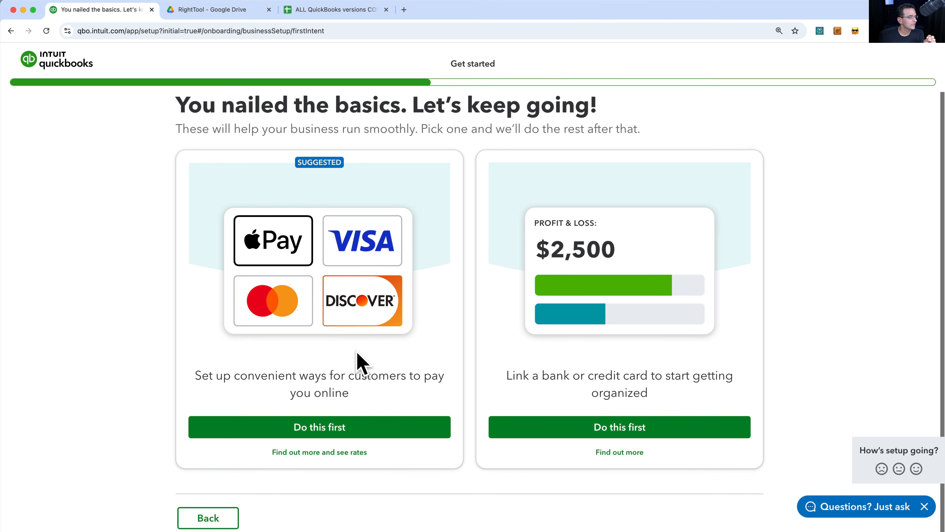
left_click_drag(517, 378, 674, 404)
left_click_drag(268, 376, 397, 408)
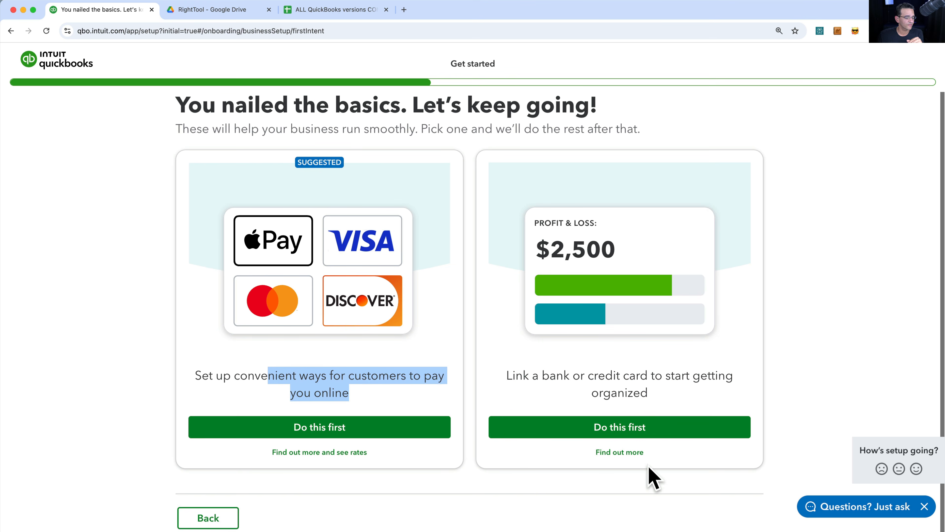
left_click(631, 434)
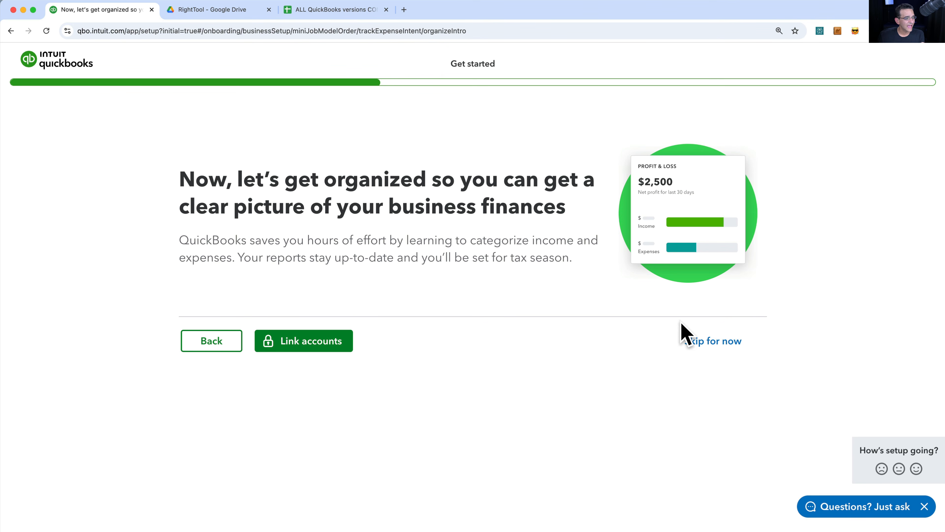
- Skip bank linking, receipt capture and online payments, then pick Get and manage customers for later
left_click(713, 341)
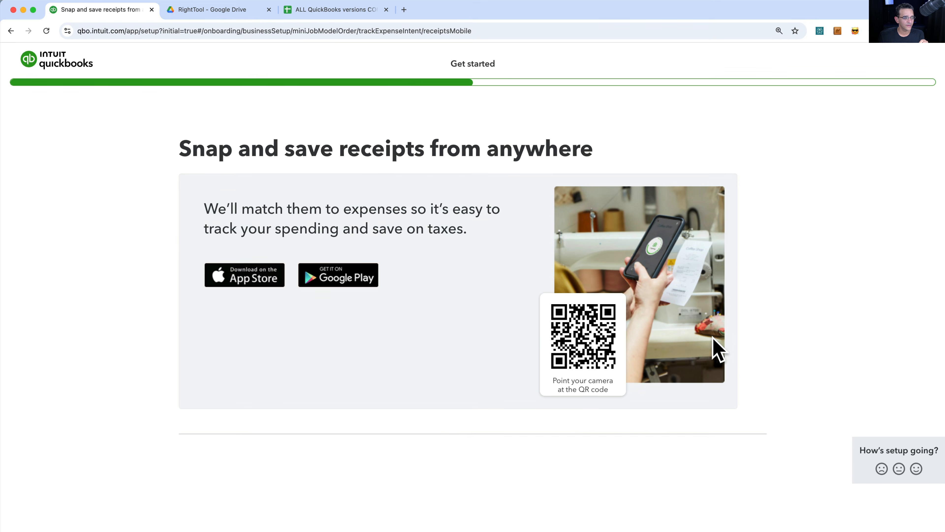
left_click(712, 458)
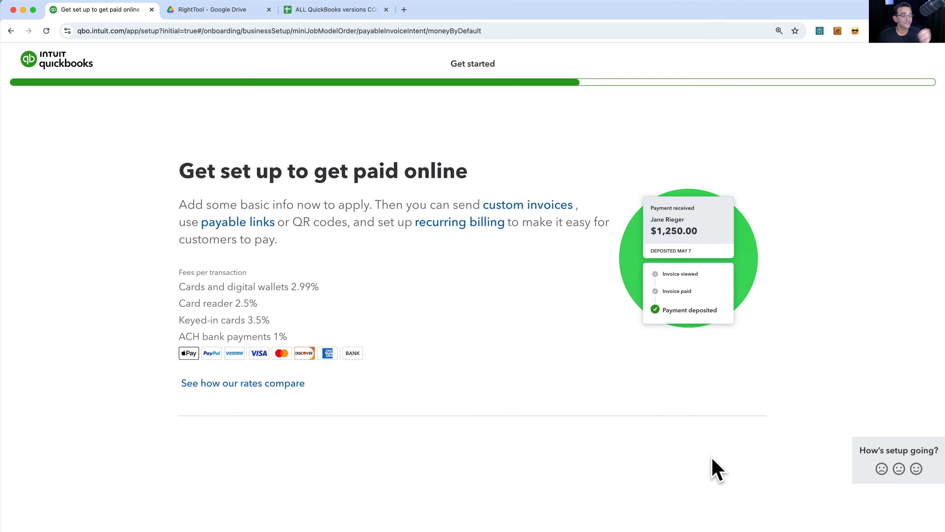
left_click(705, 447)
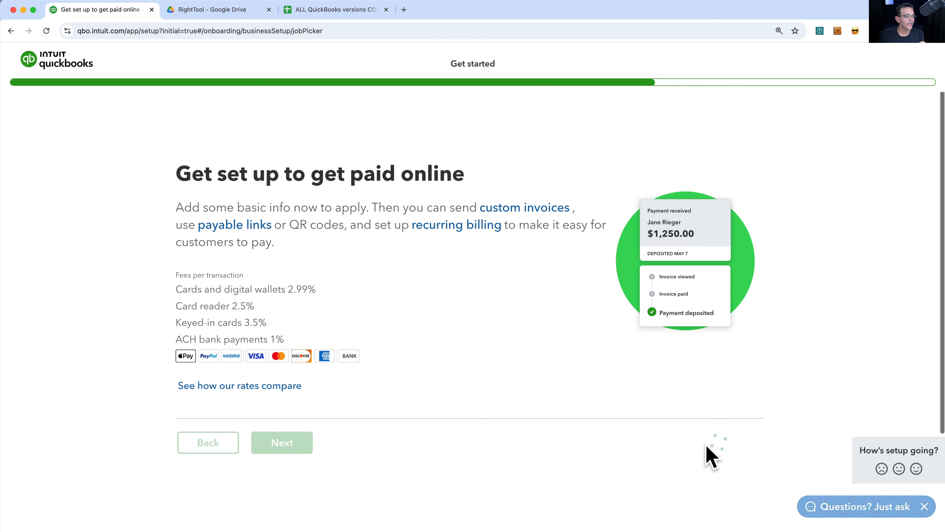
left_click(300, 223)
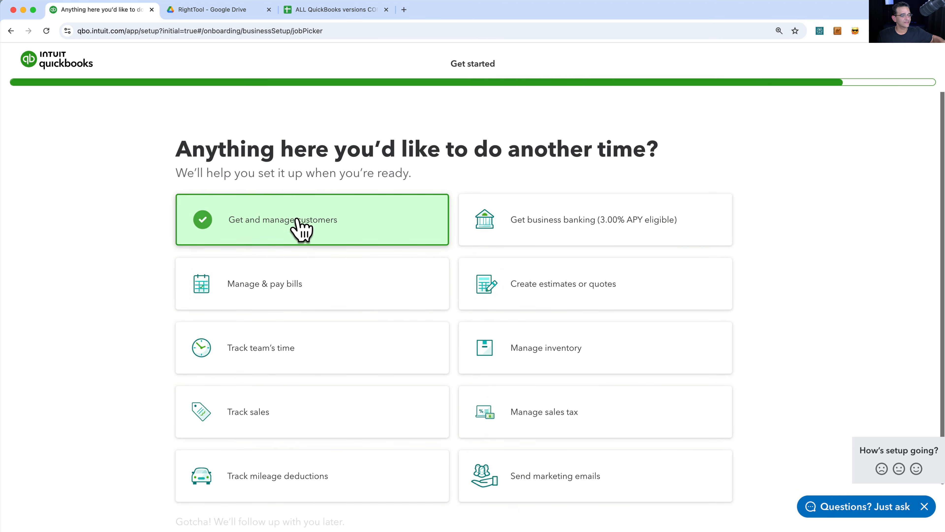
left_click(296, 517)
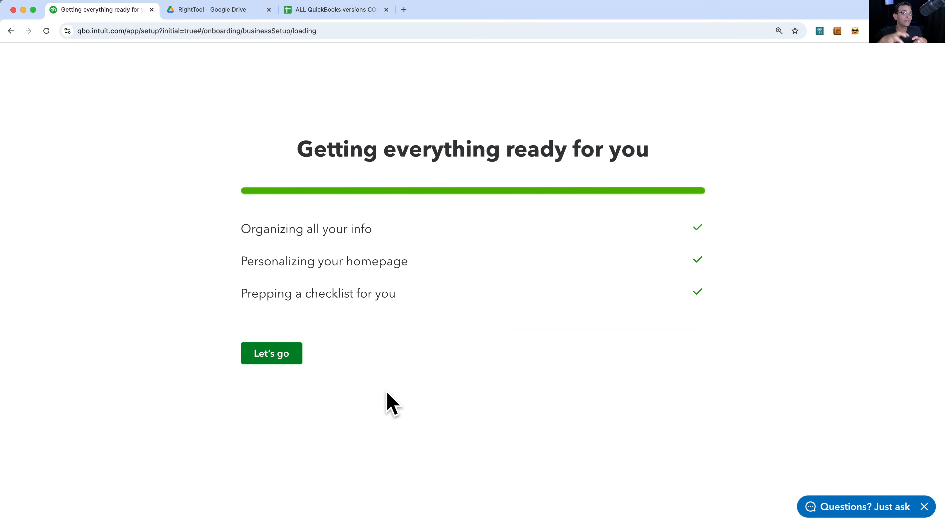
- Enter the empty Quality Construction Corp dashboard, look over its $0 profit and loss, then return to QuickBooks Desktop
left_click(279, 355)
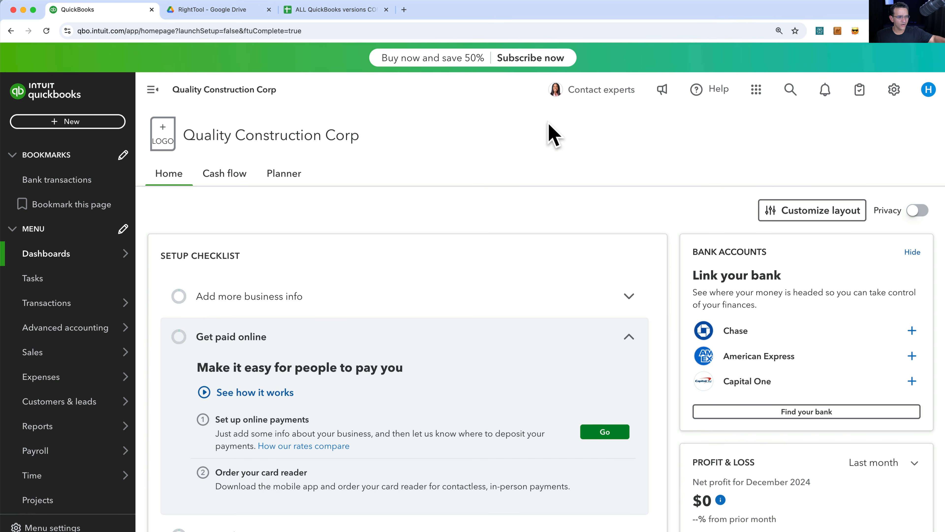
scroll(656, 294, "down", 8)
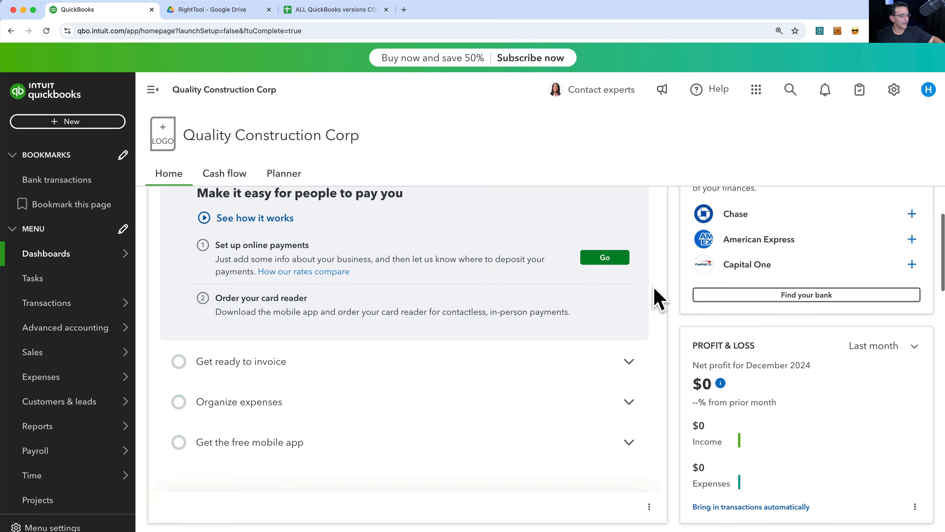
scroll(656, 294, "up", 3)
mouse_move(716, 253)
scroll(743, 363, "down", 12)
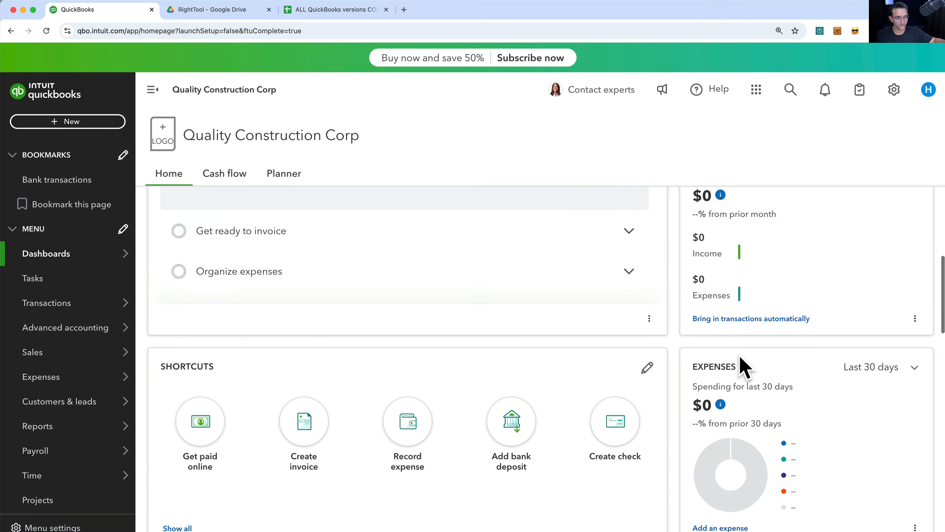
scroll(743, 367, "up", 10)
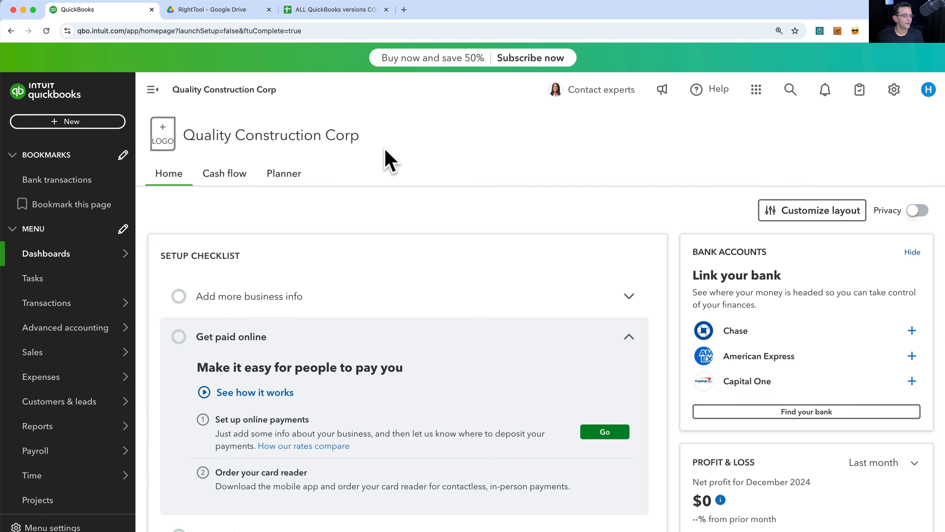
left_click(411, 1)
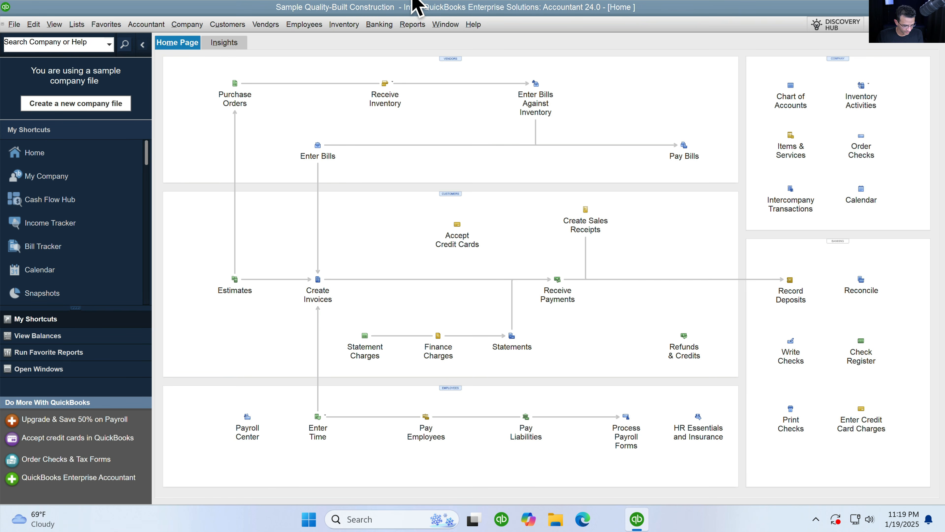
- Check the QuickBooks Desktop product and company file information with Ctrl+1, then close it
key("ctrl+1")
left_click_drag(494, 45, 464, 50)
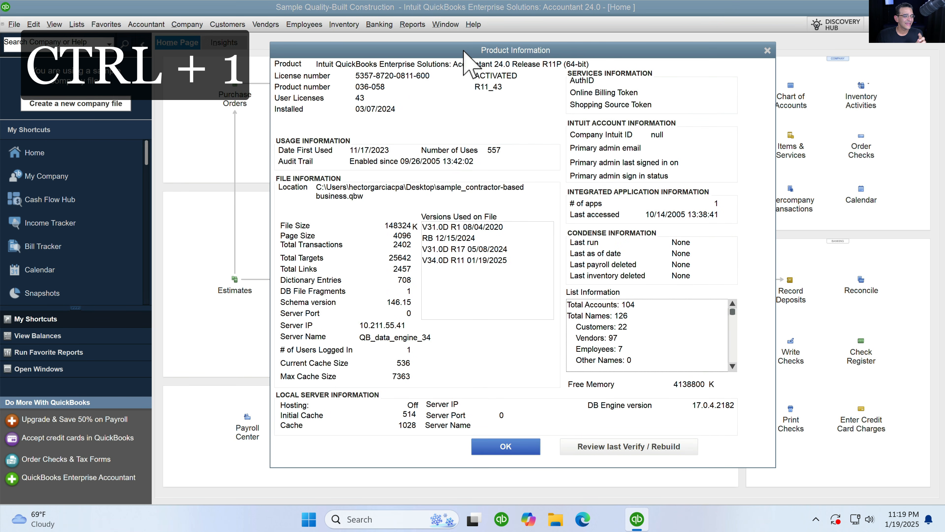
left_click_drag(464, 50, 469, 52)
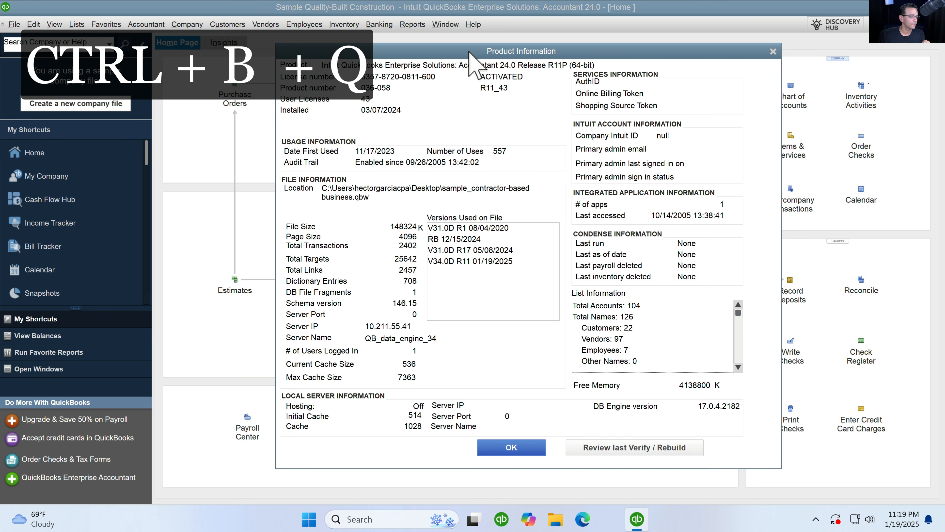
left_click(513, 447)
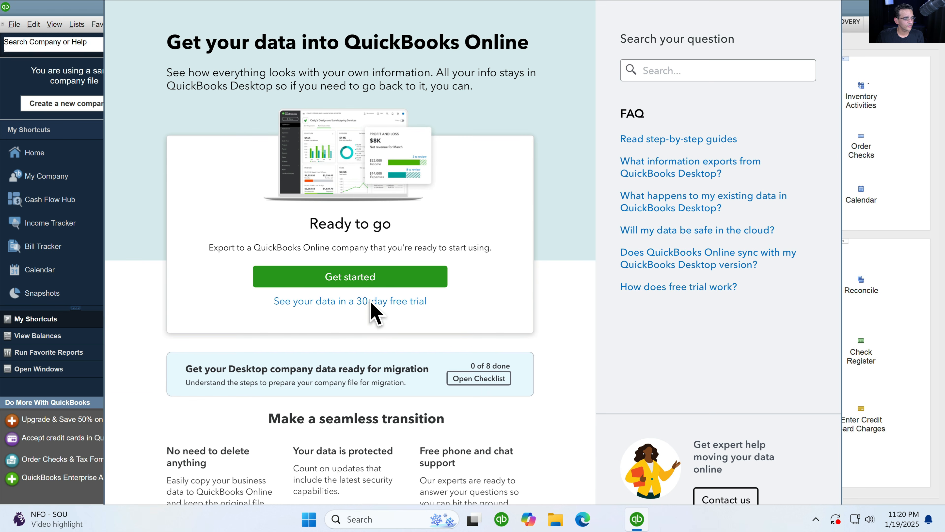
- Start the export and choose to bring all company data rather than only lists and balances
left_click(363, 280)
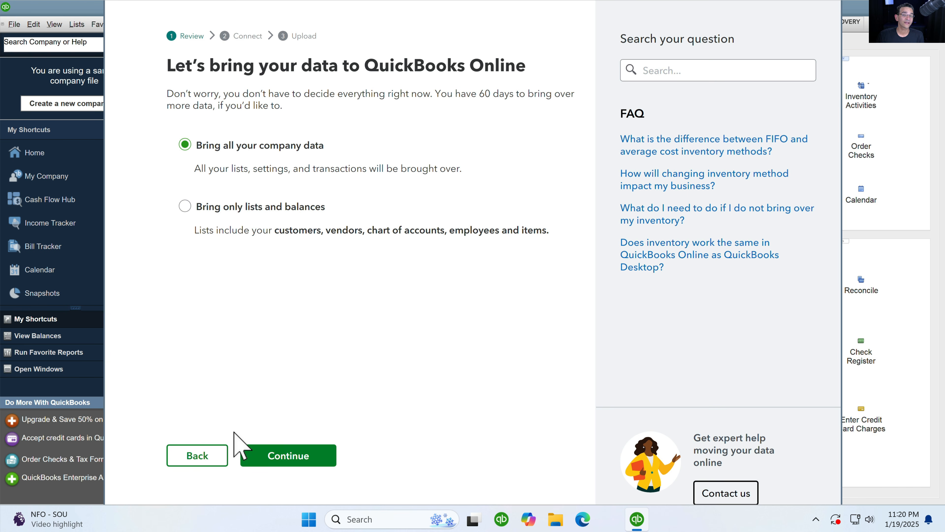
left_click(197, 457)
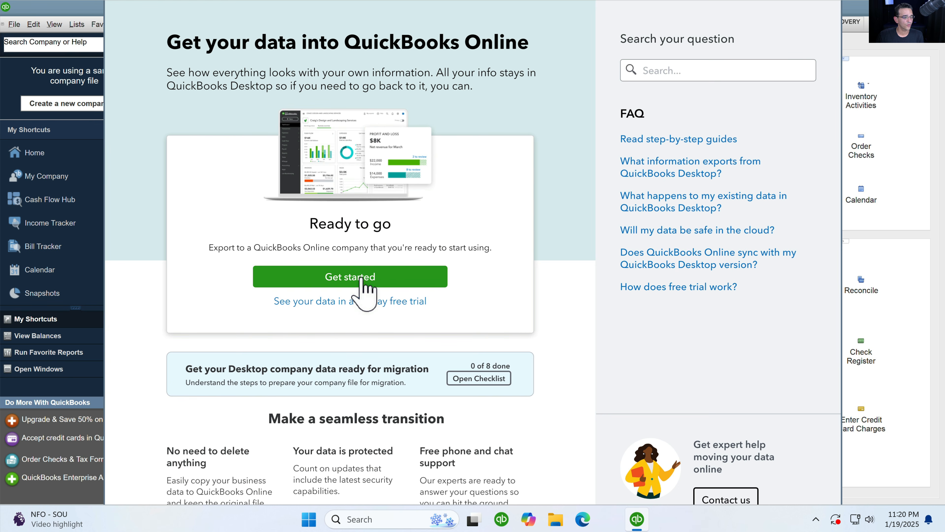
left_click(363, 279)
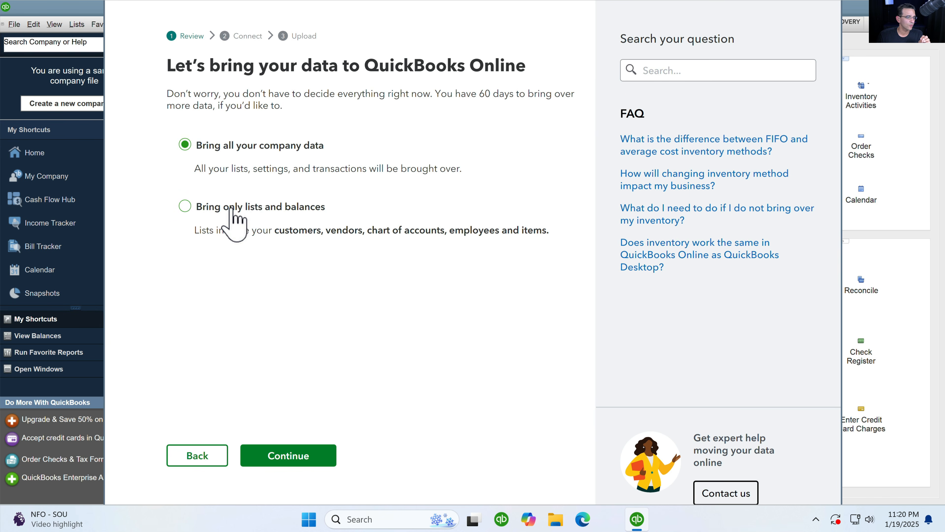
left_click(230, 208)
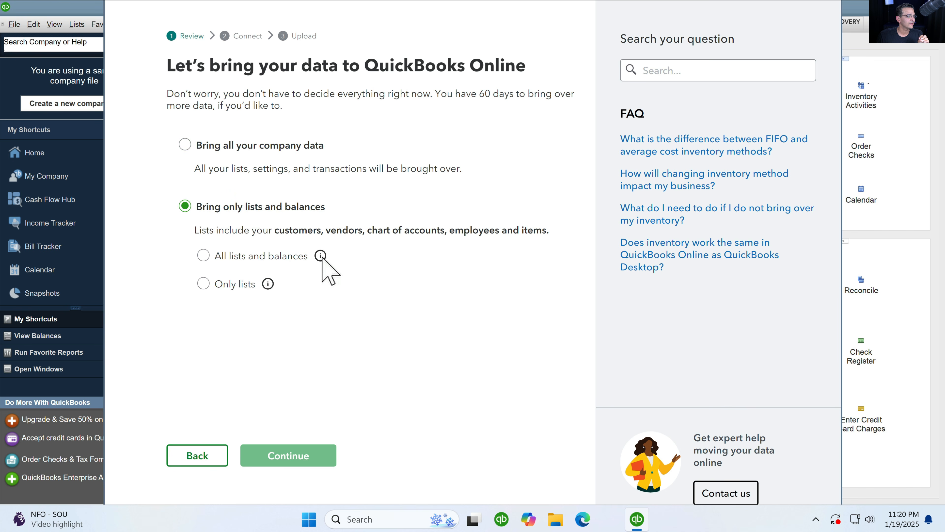
mouse_move(320, 256)
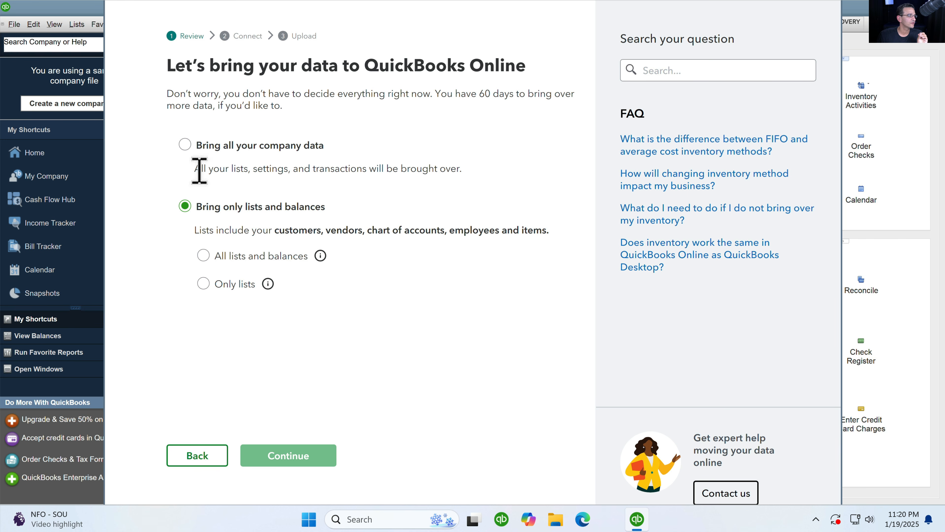
left_click(184, 145)
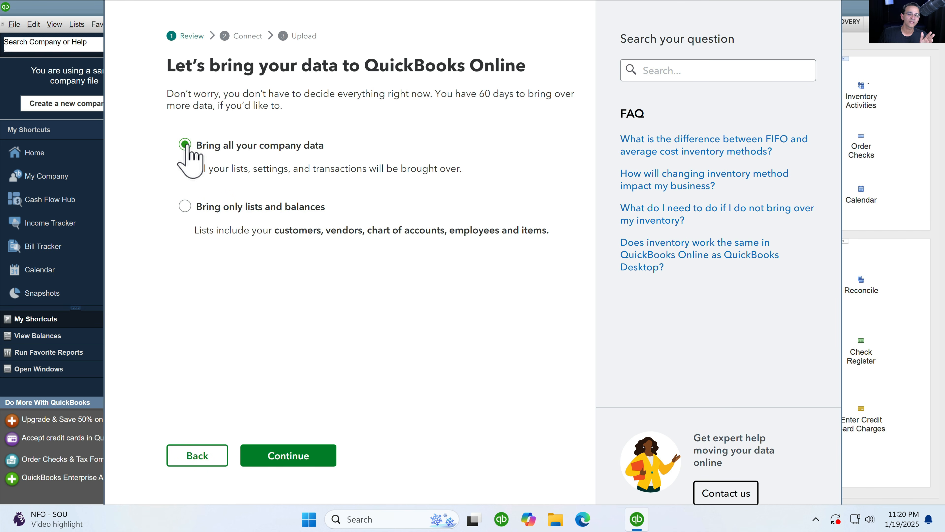
left_click(185, 206)
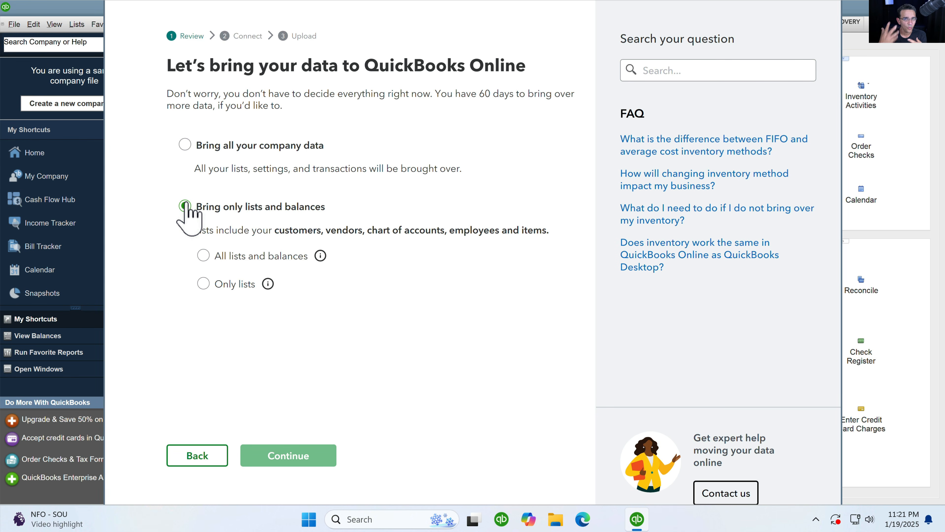
left_click(204, 256)
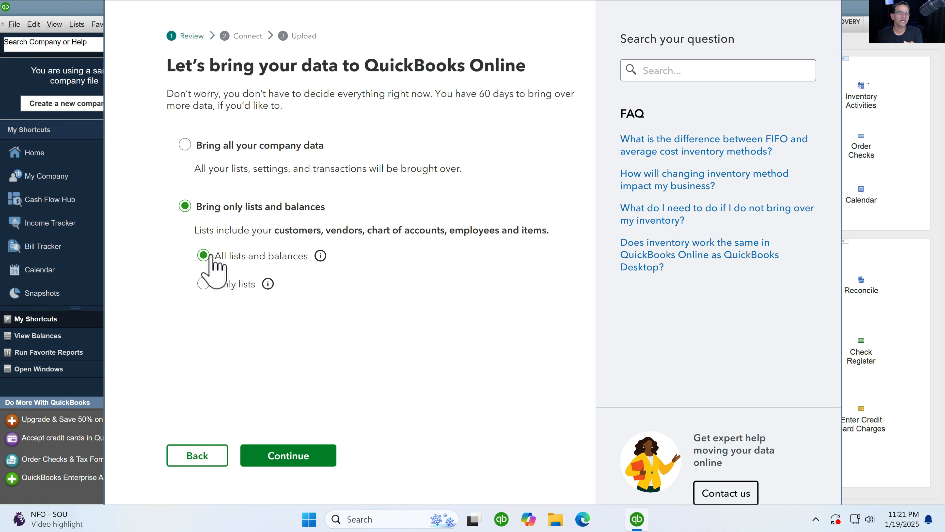
left_click(185, 144)
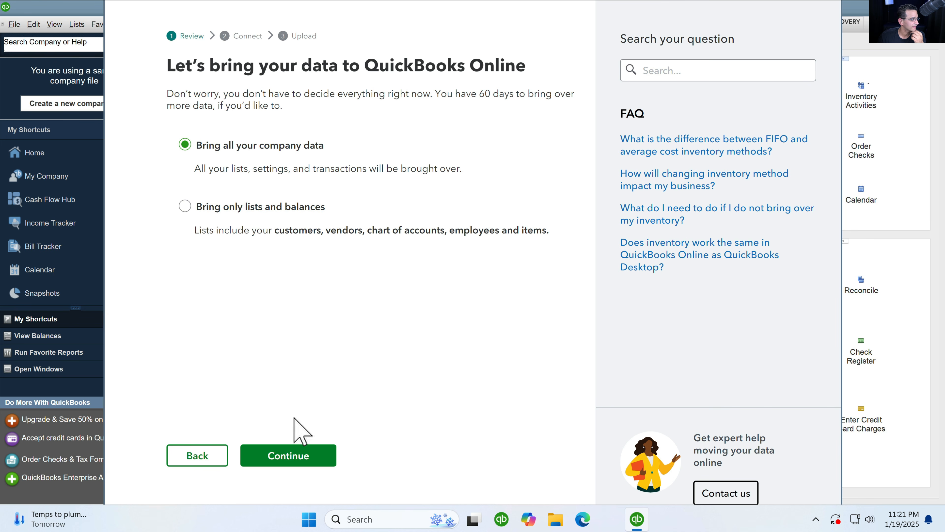
left_click(295, 451)
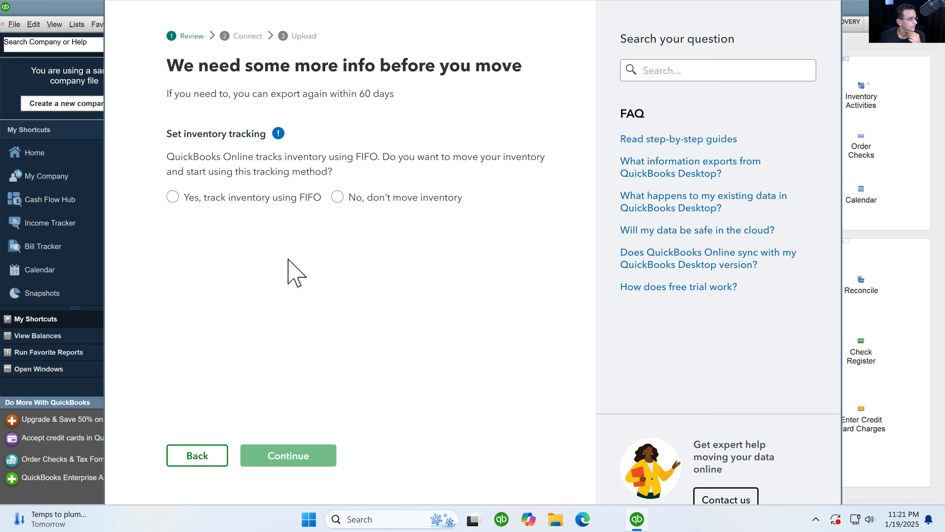
- Choose to move inventory using FIFO tracking
key("super+plus")
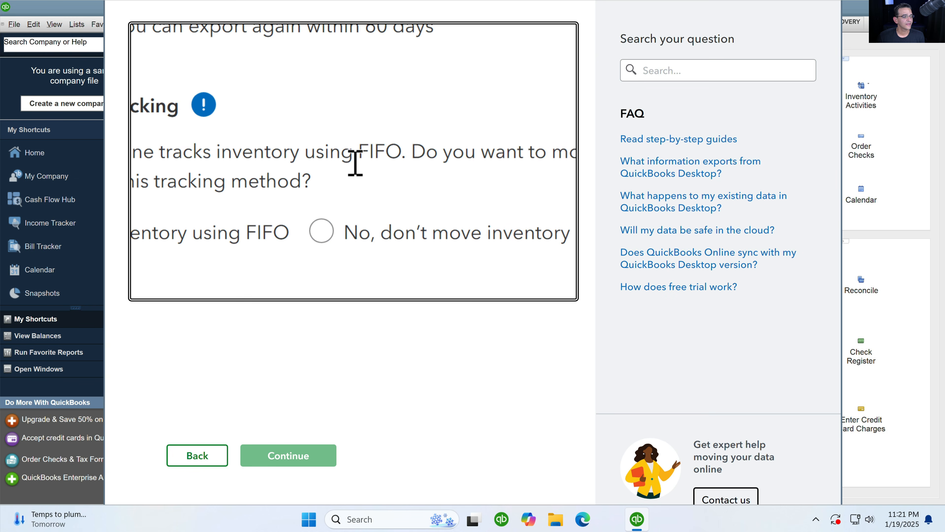
key("super+Escape")
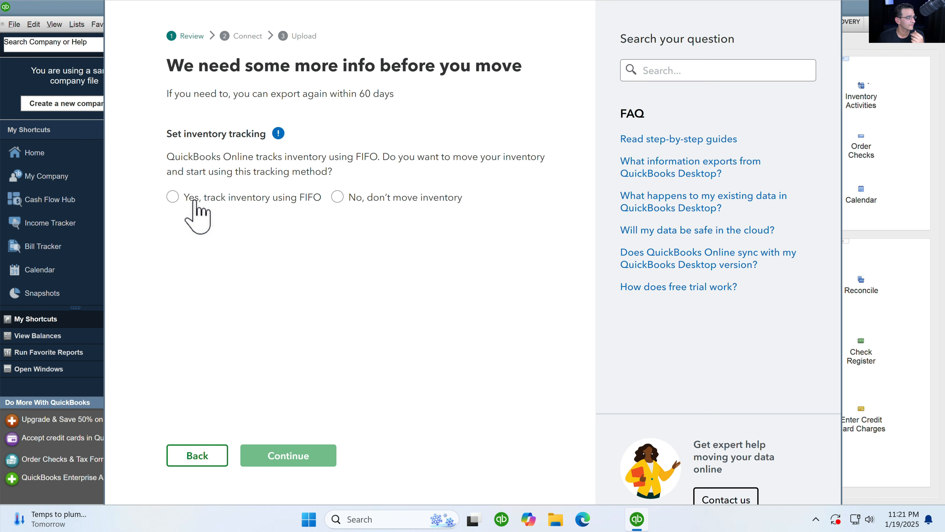
left_click(174, 197)
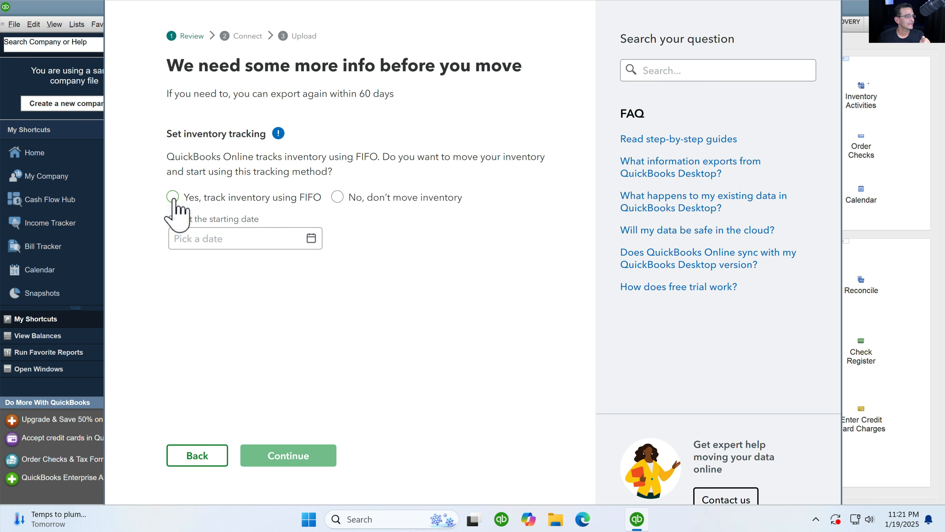
left_click(214, 238)
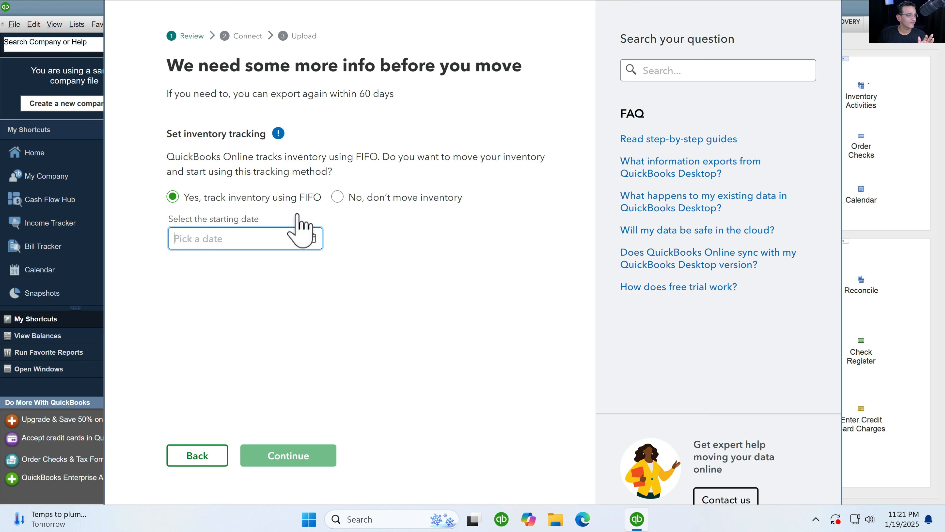
left_click(338, 197)
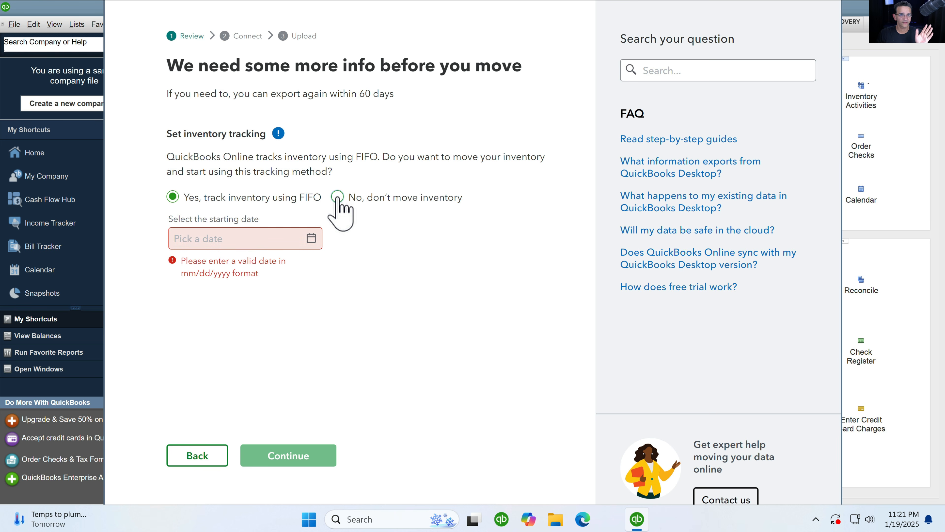
left_click(223, 197)
- Set the inventory starting date to 01/01/2000 and continue
left_click(206, 238)
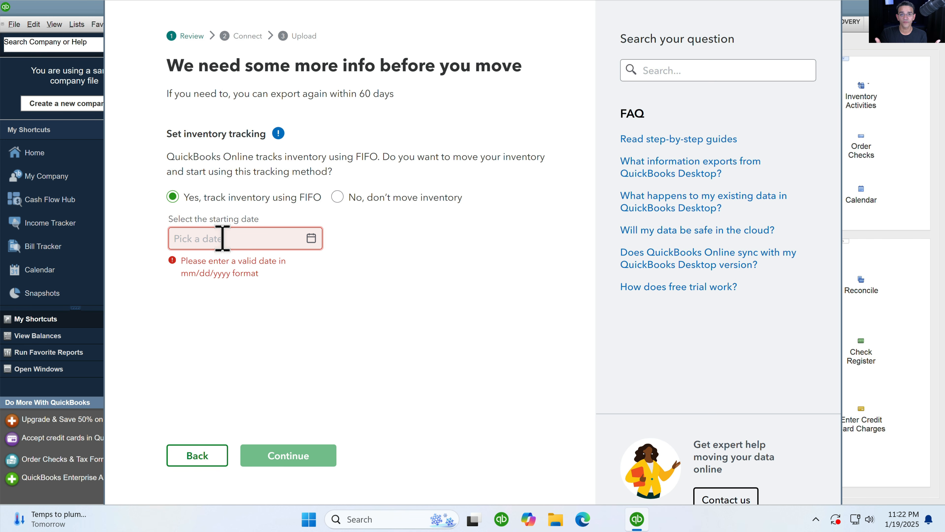
type("0")
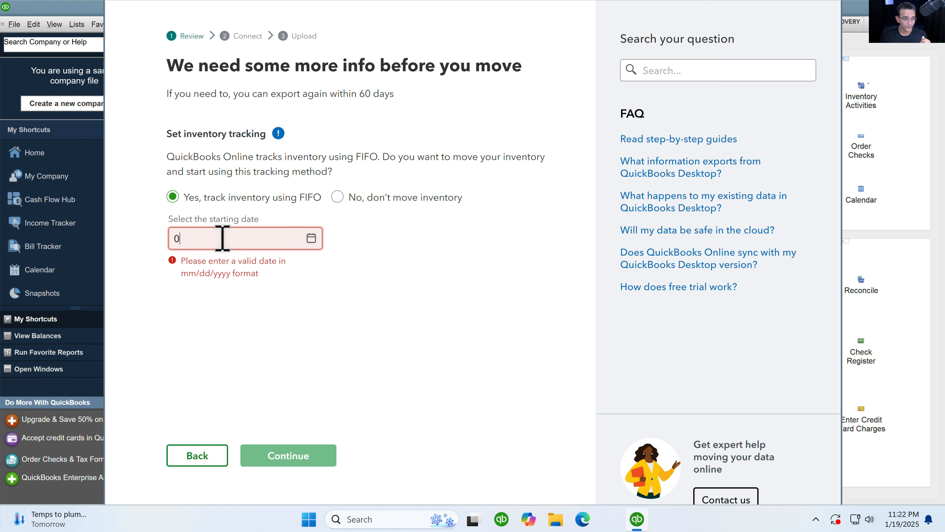
type("1/01/2025")
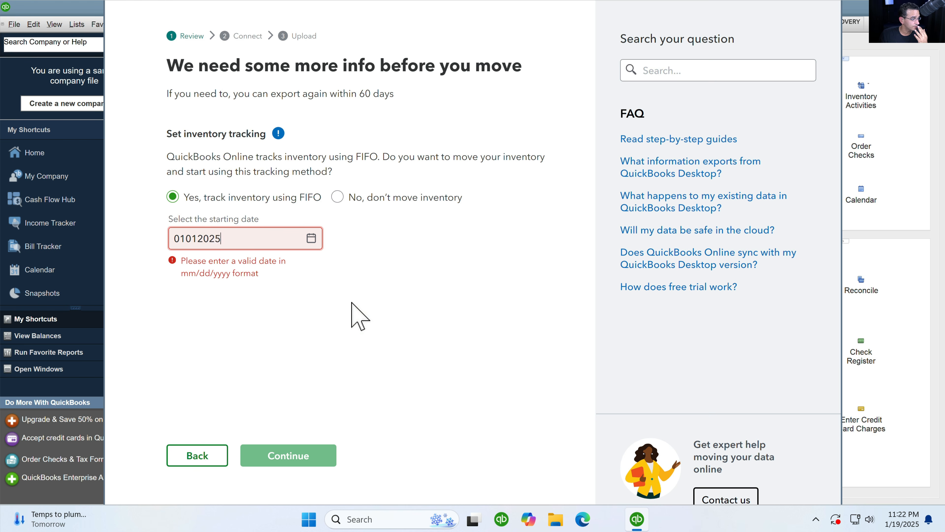
left_click(353, 316)
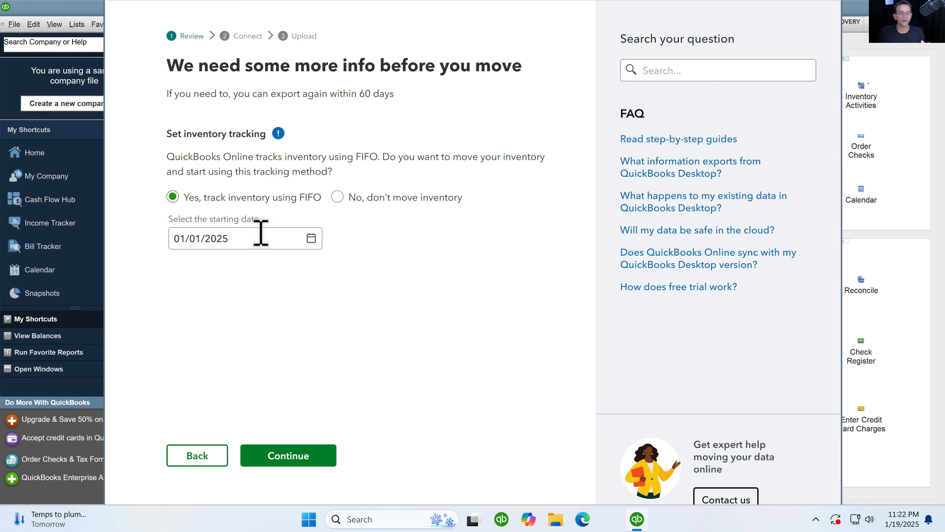
left_click_drag(261, 234, 132, 238)
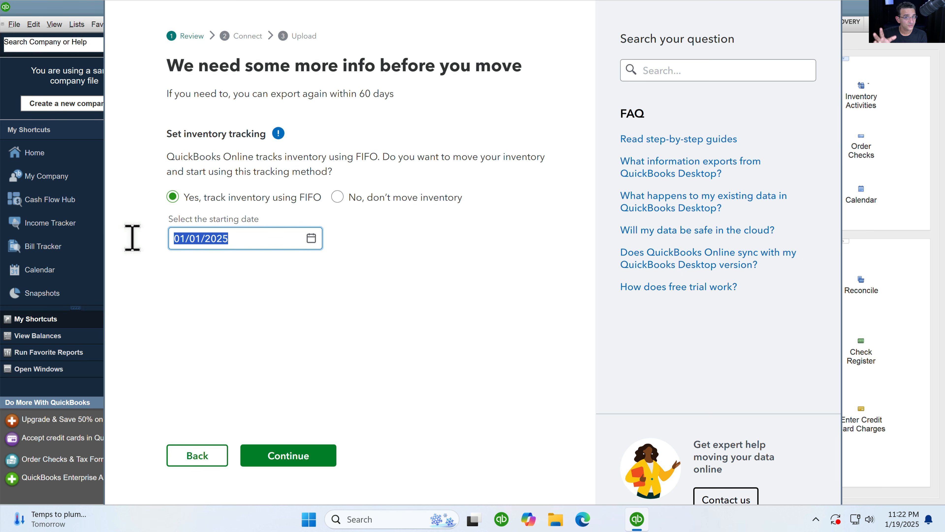
type("1")
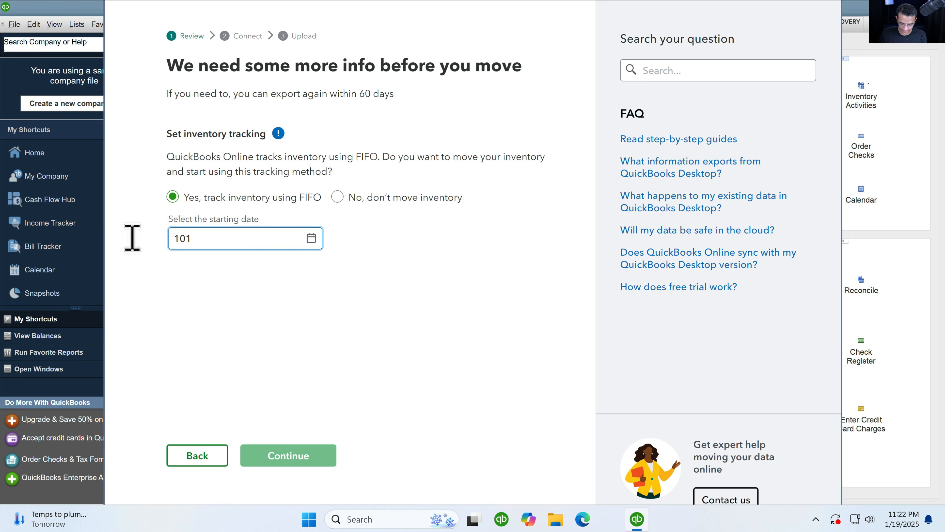
type("/0")
key("BackSpace")
key("BackSpace")
type("01/01")
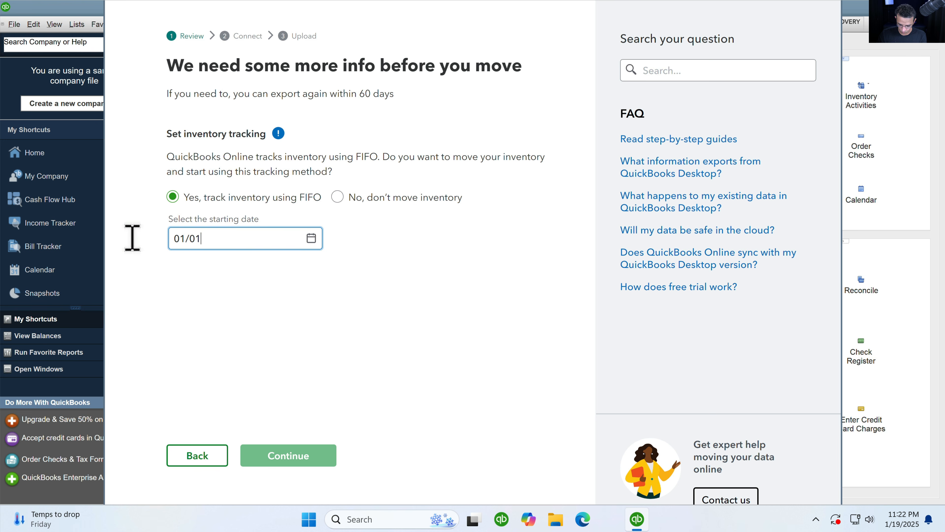
type("/200")
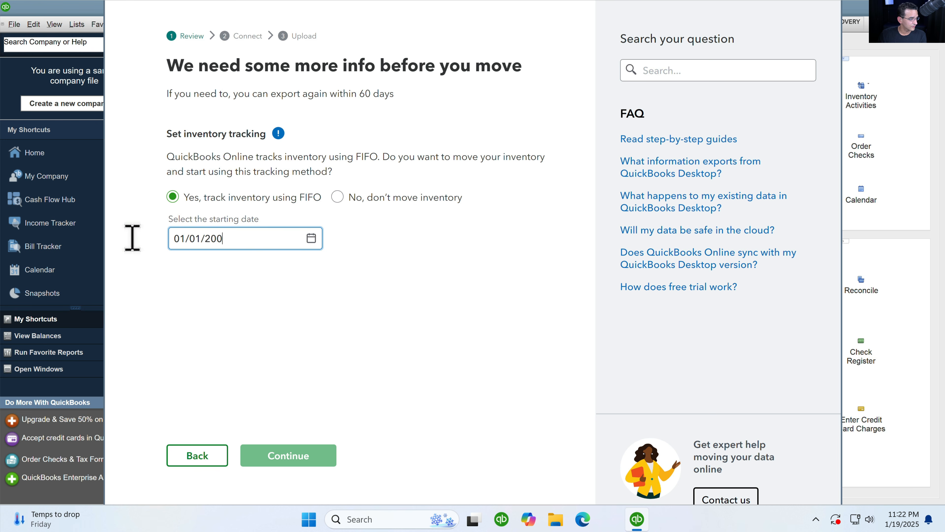
type("0")
left_click(247, 317)
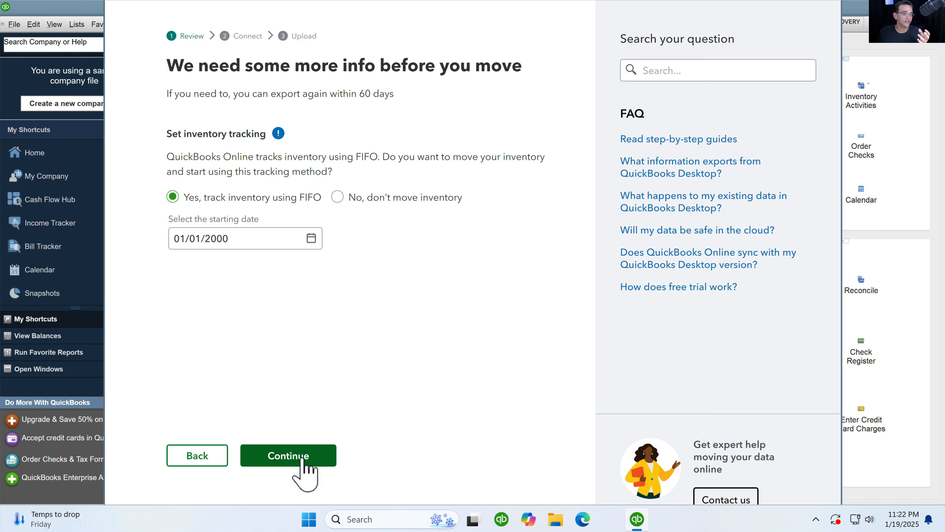
left_click_drag(243, 241, 174, 241)
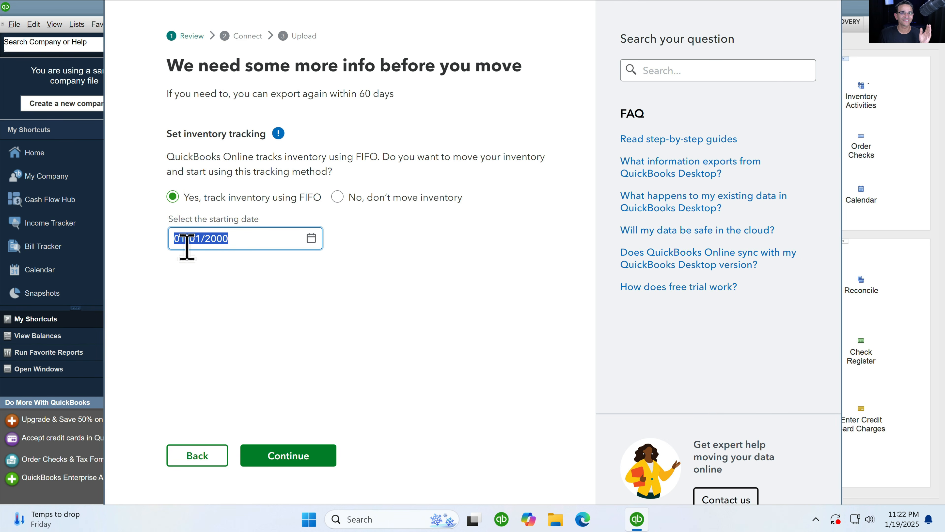
left_click(316, 455)
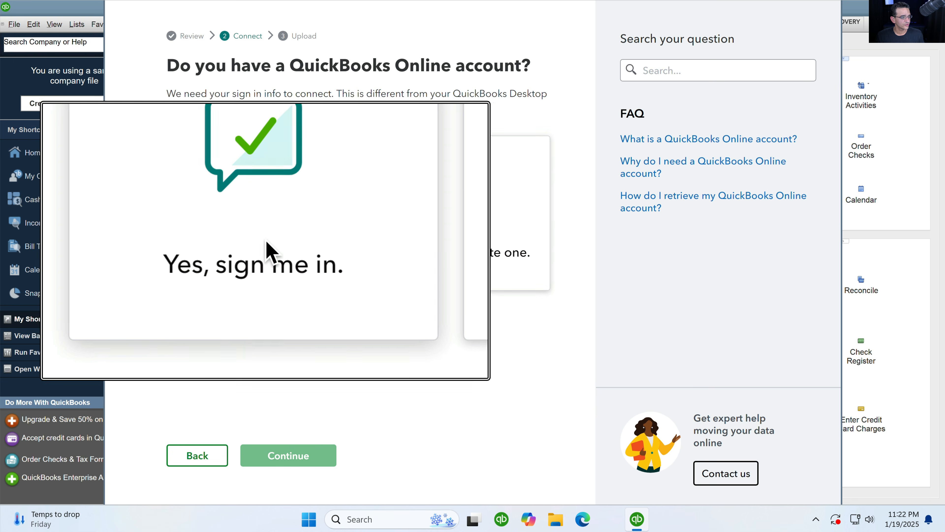
- Sign in to the existing QuickBooks Online account with the Intuit user ID and password
left_click(265, 262)
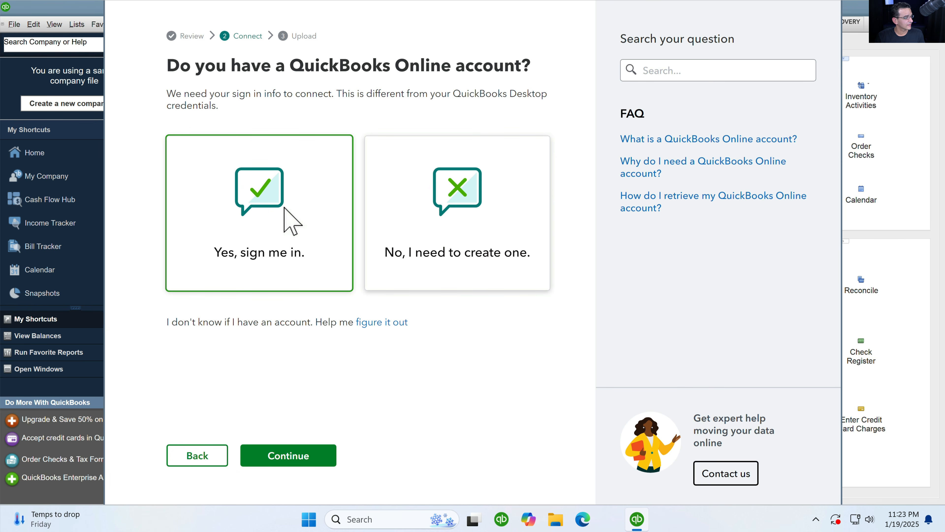
left_click(290, 456)
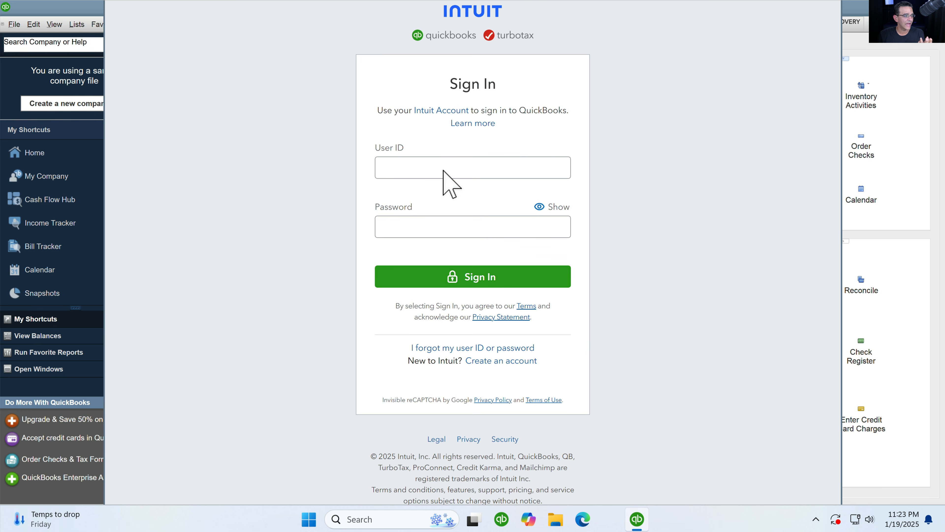
left_click(400, 167)
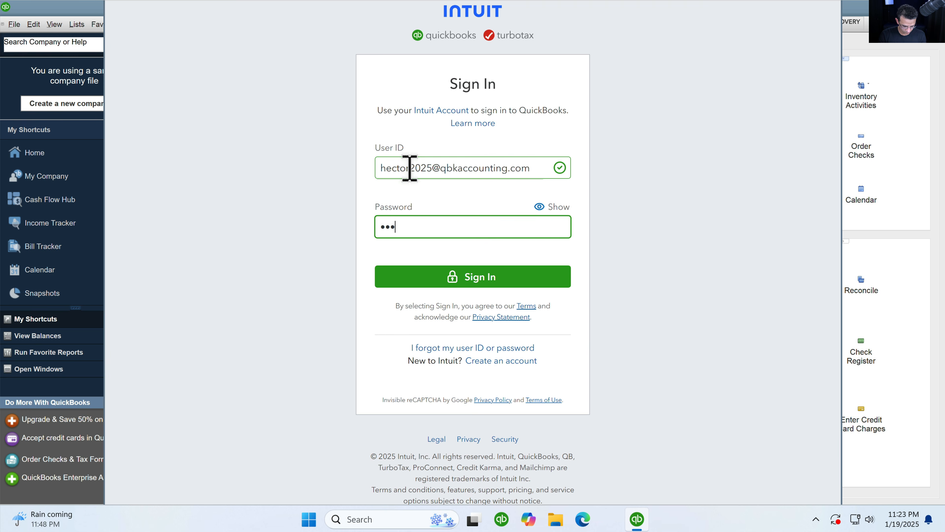
key("Return")
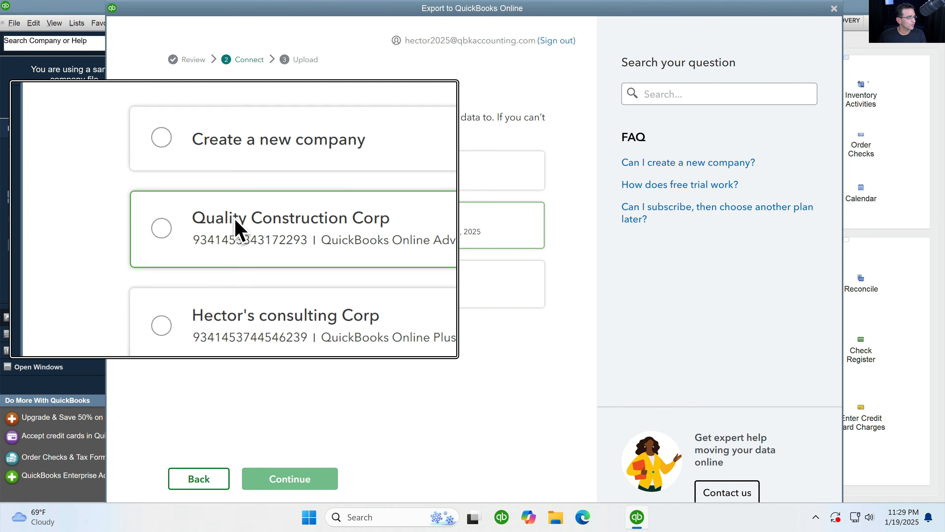
- Pick Quality Construction Corp as the destination and confirm its QuickBooks Online Advanced plan
left_click(190, 224)
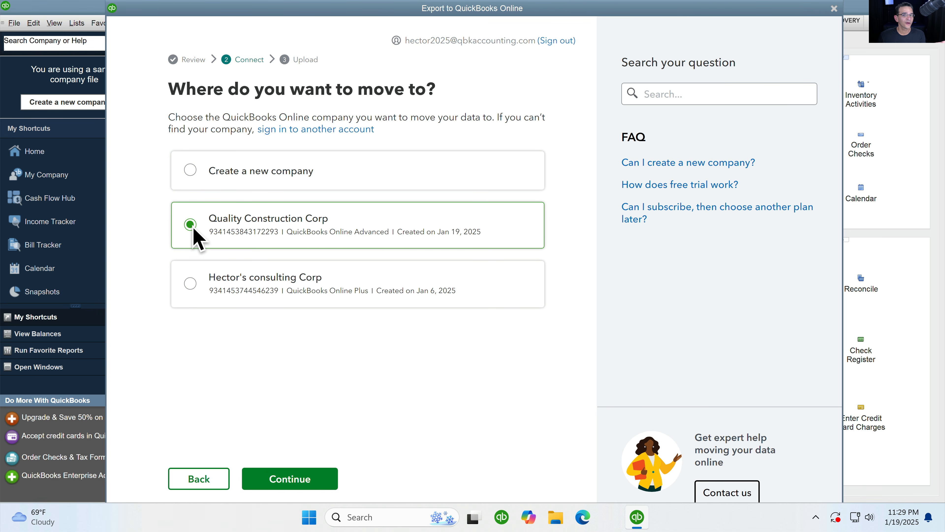
left_click(297, 484)
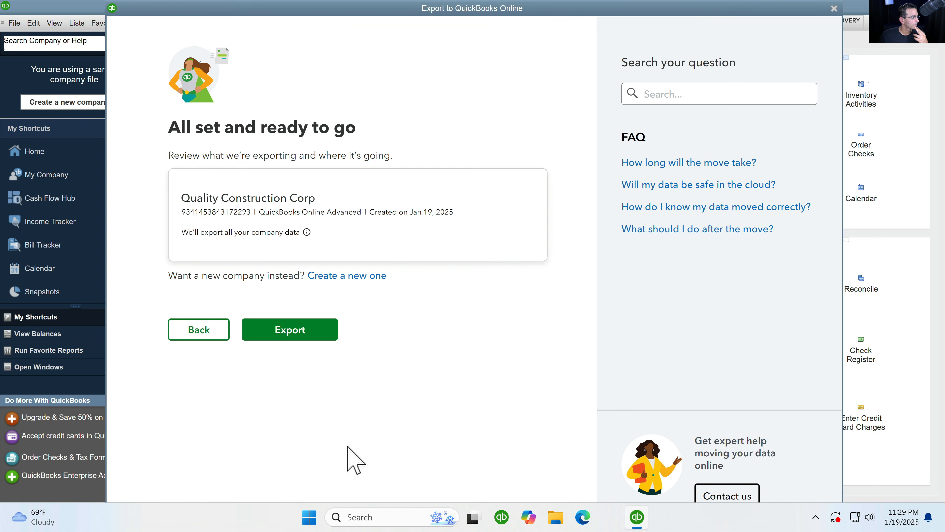
key("super+plus")
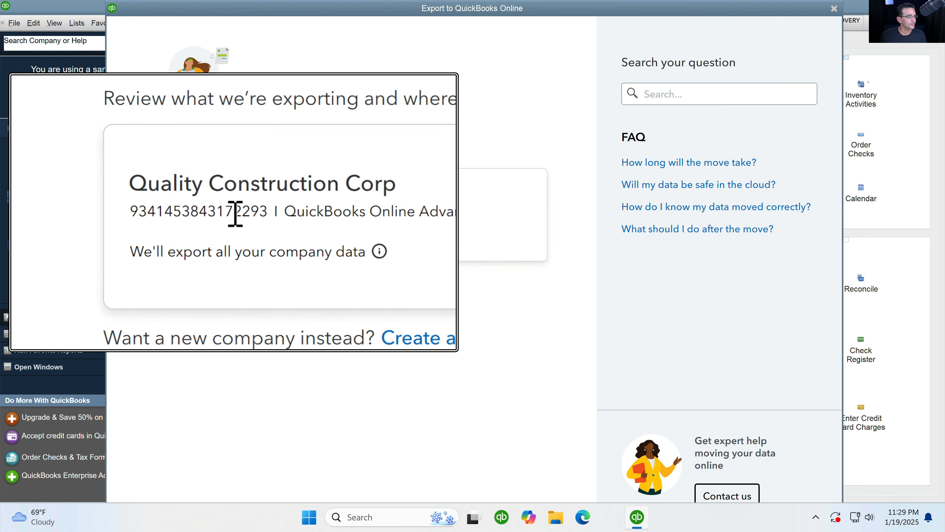
key("super+Escape")
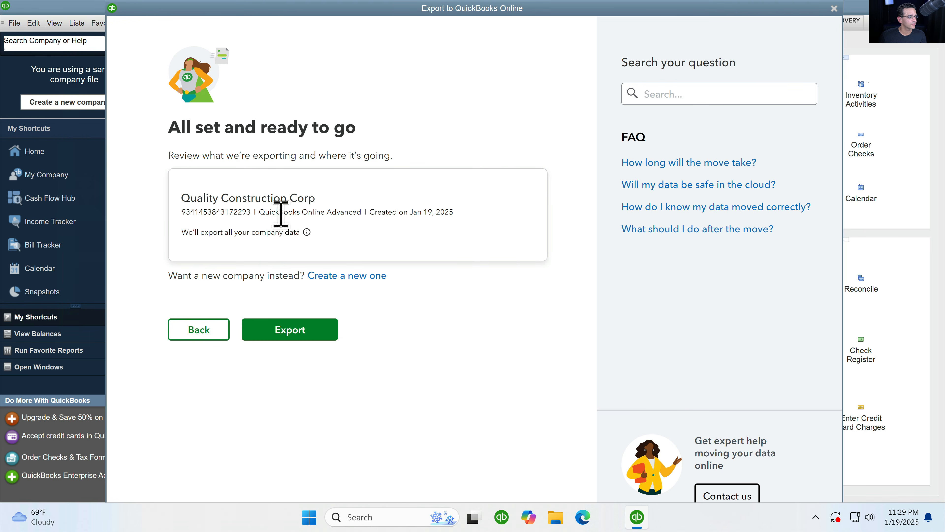
left_click_drag(270, 213, 338, 213)
key("super+plus")
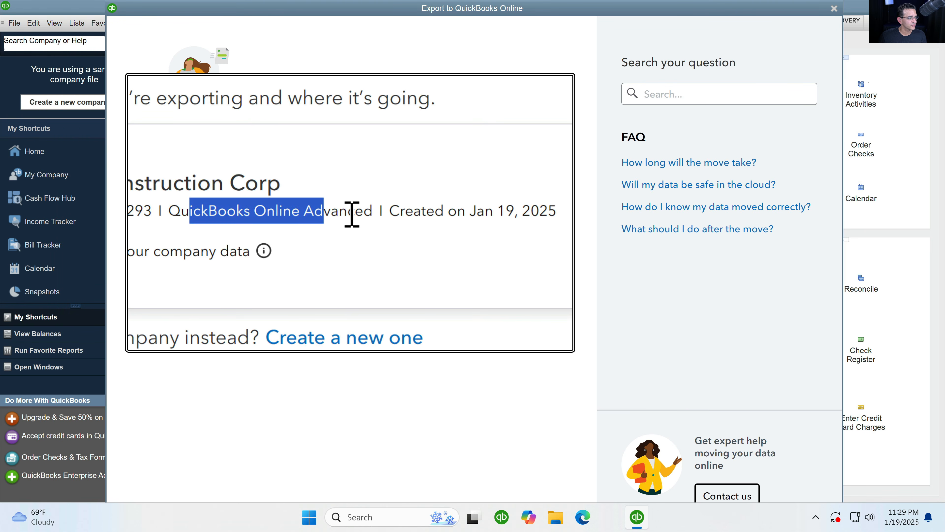
left_click(352, 213)
key("super+Escape")
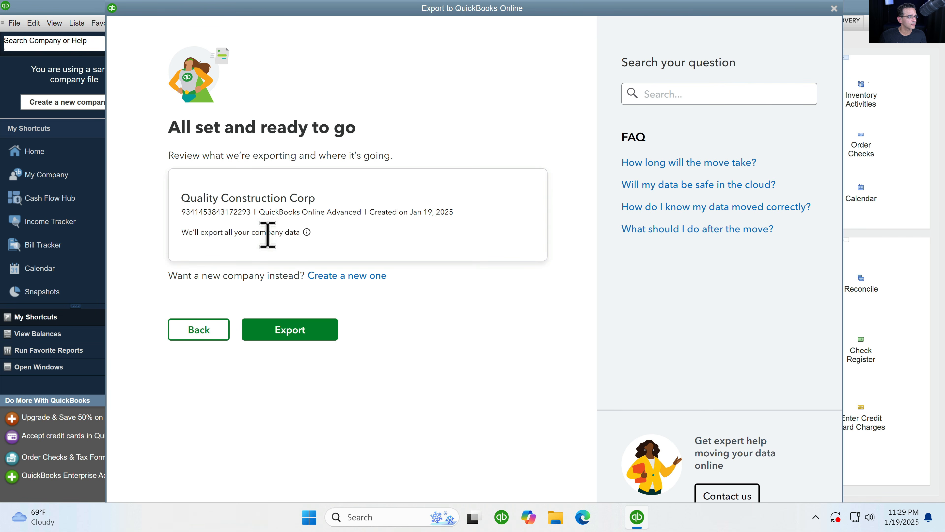
- Review the note that all company data will export, and start the export
left_click_drag(182, 232, 290, 233)
key("super+plus")
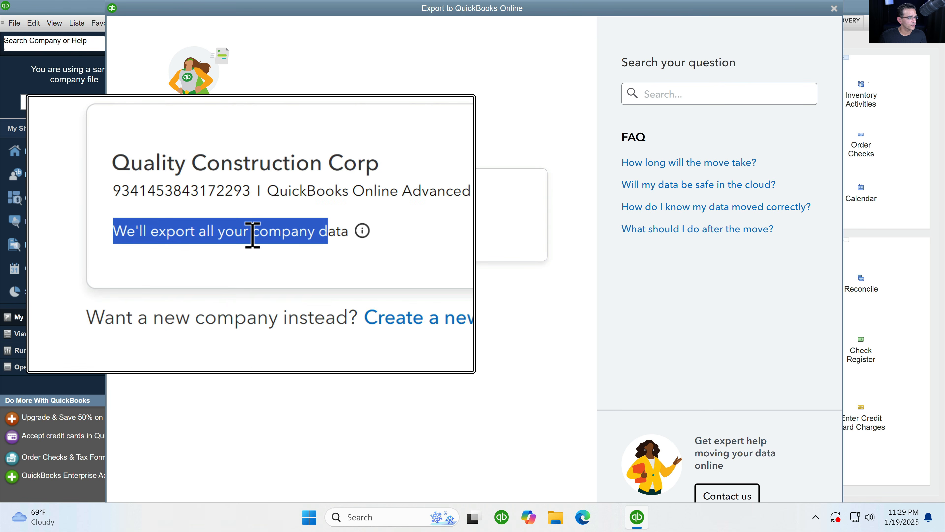
key("super+Escape")
left_click(253, 234)
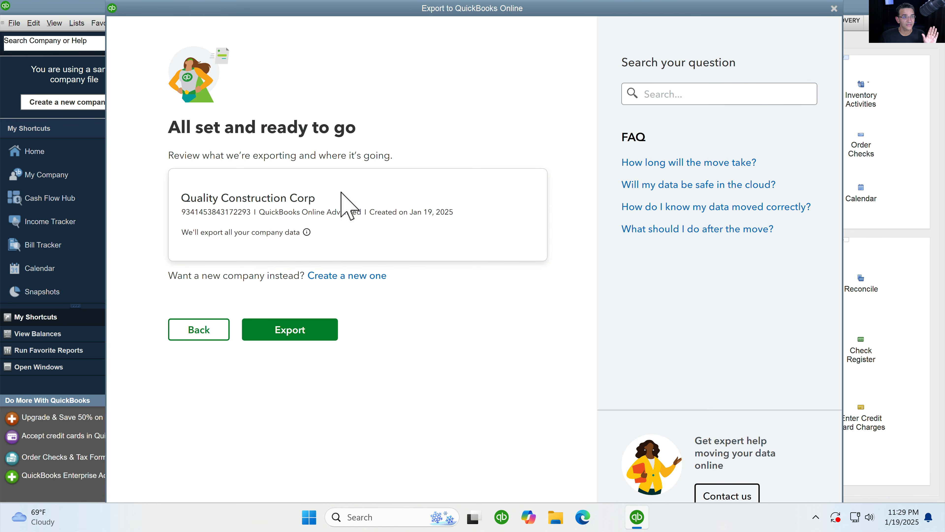
left_click(310, 333)
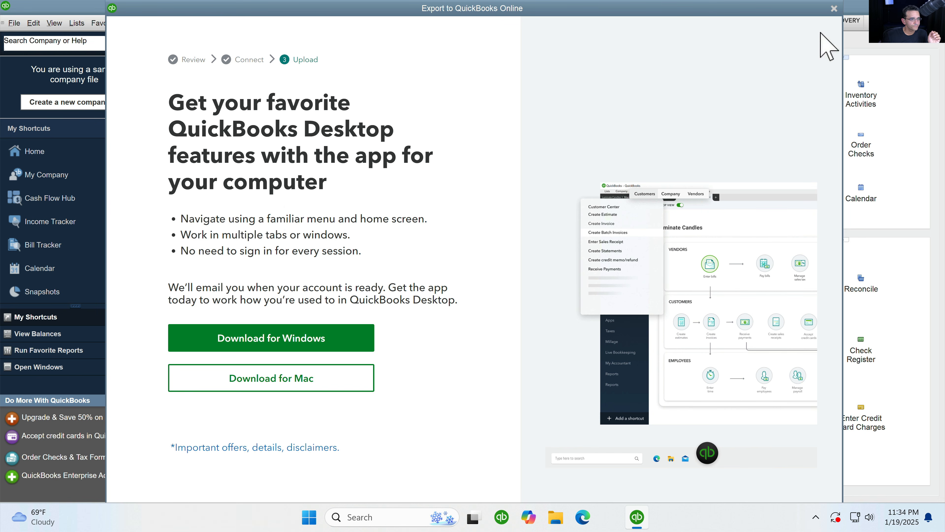
- Close the Export to QuickBooks Online window and switch to the email inbox
left_click(834, 8)
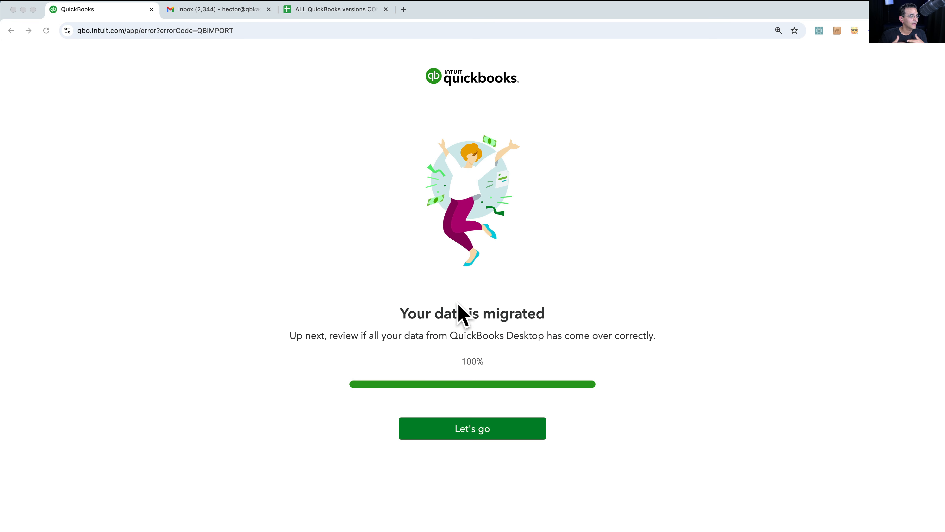
left_click(207, 12)
- Read the 'Your company is now Online' email, then continue from the QuickBooks migration-complete page
left_click(629, 146)
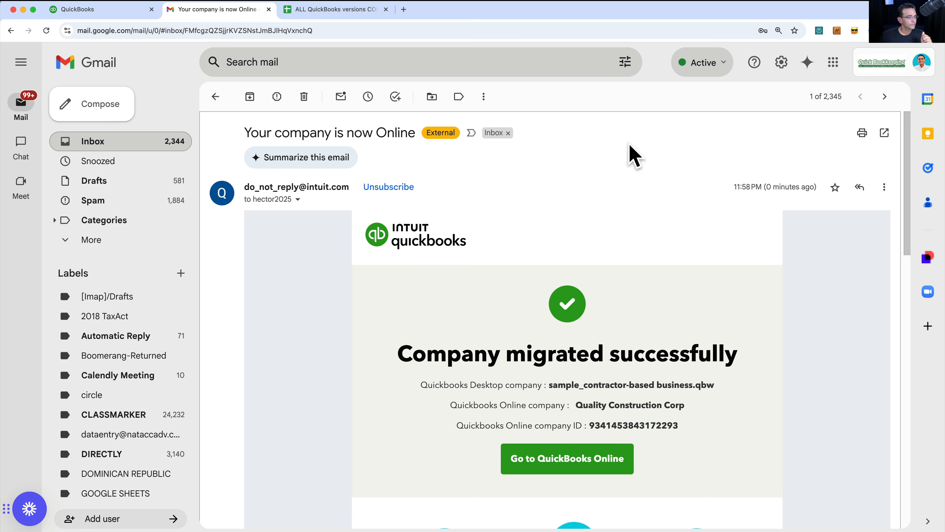
scroll(527, 378, "down", 3)
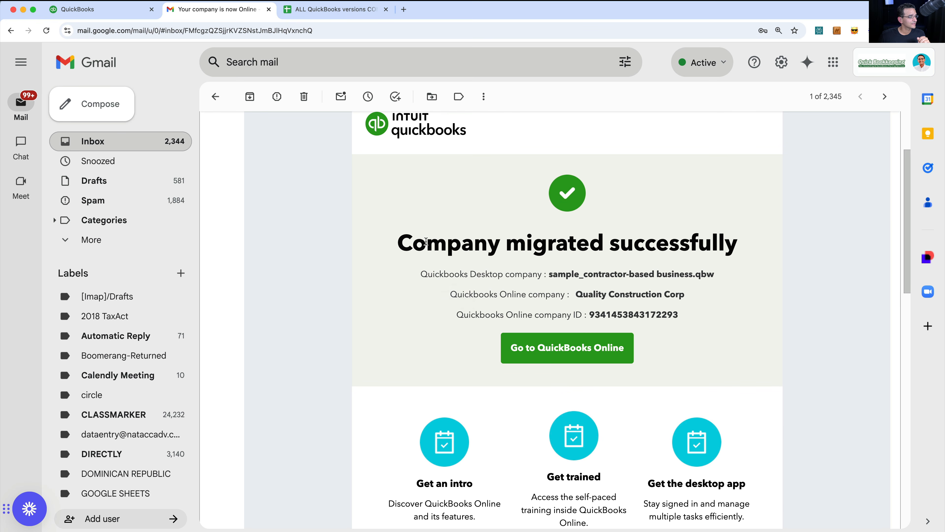
left_click_drag(426, 241, 720, 263)
left_click(763, 294)
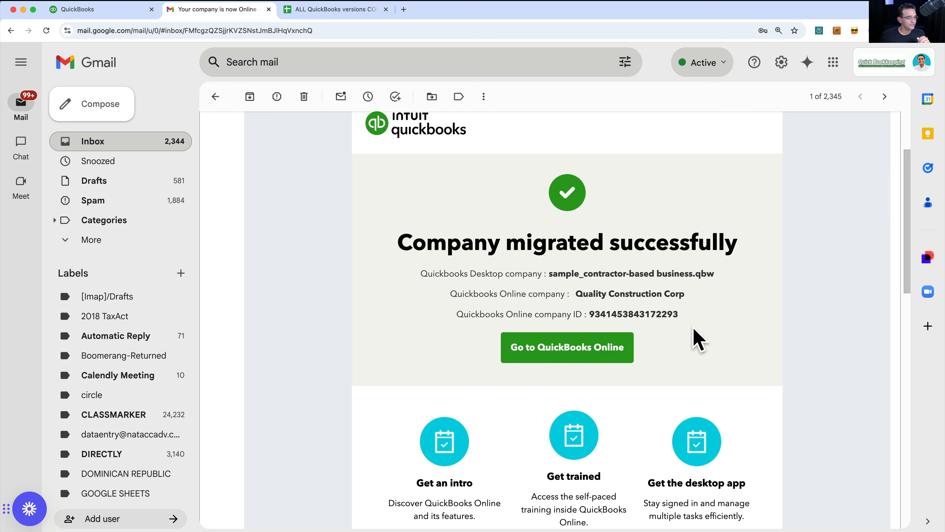
scroll(696, 338, "down", 2)
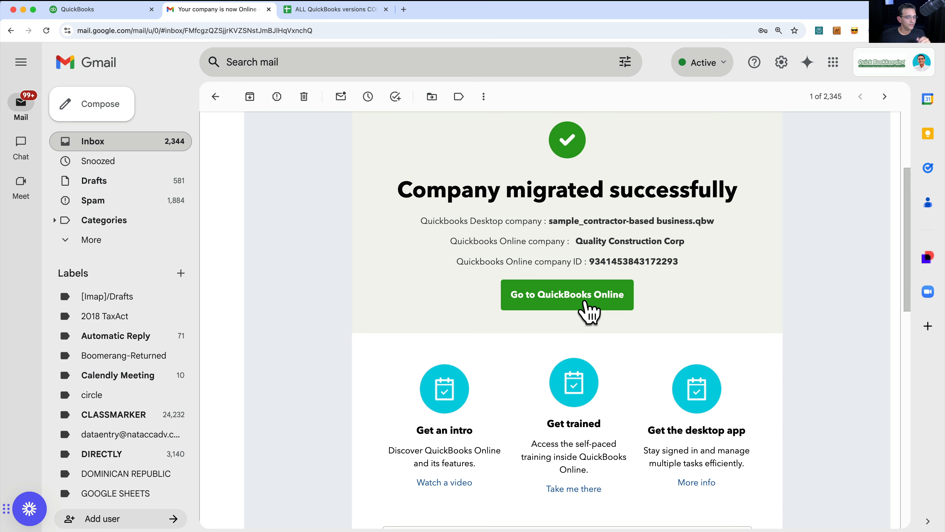
left_click(112, 10)
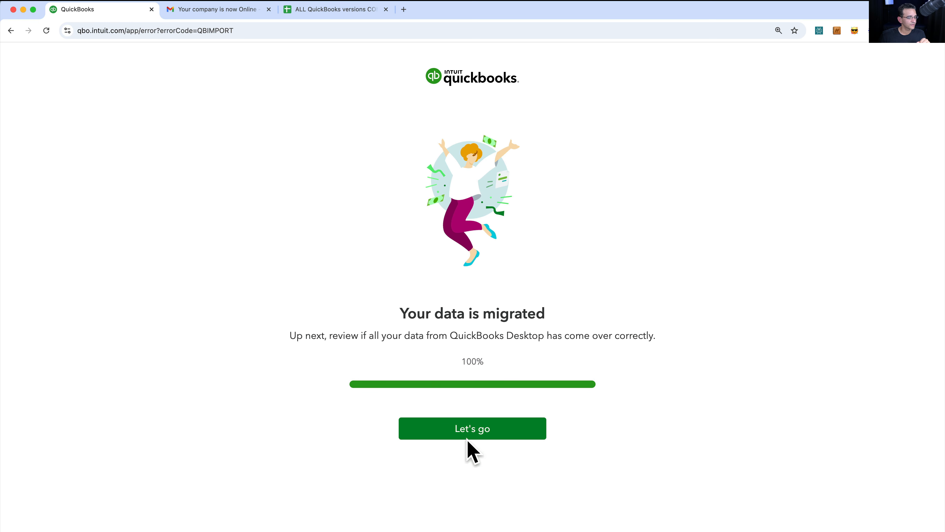
left_click(476, 440)
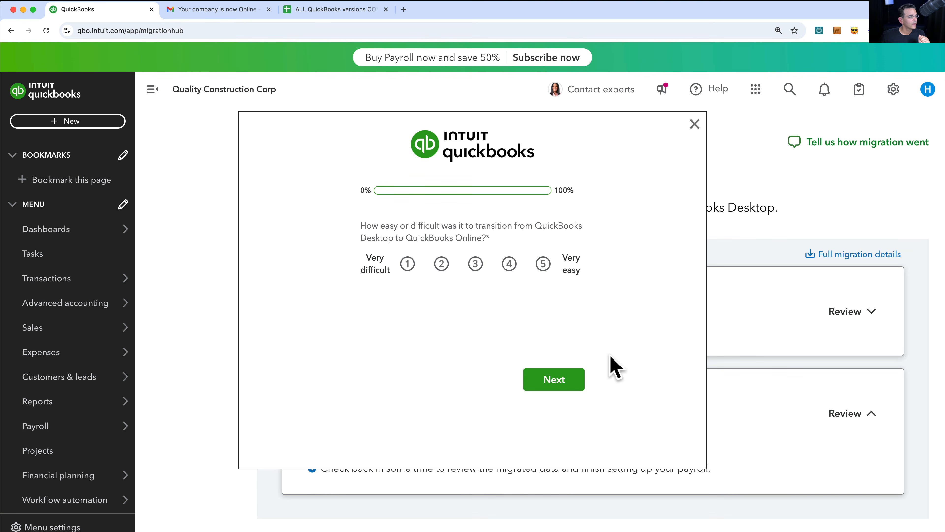
- Dismiss the feedback survey and scroll through the migration review showing matched Accounting balances
left_click(695, 124)
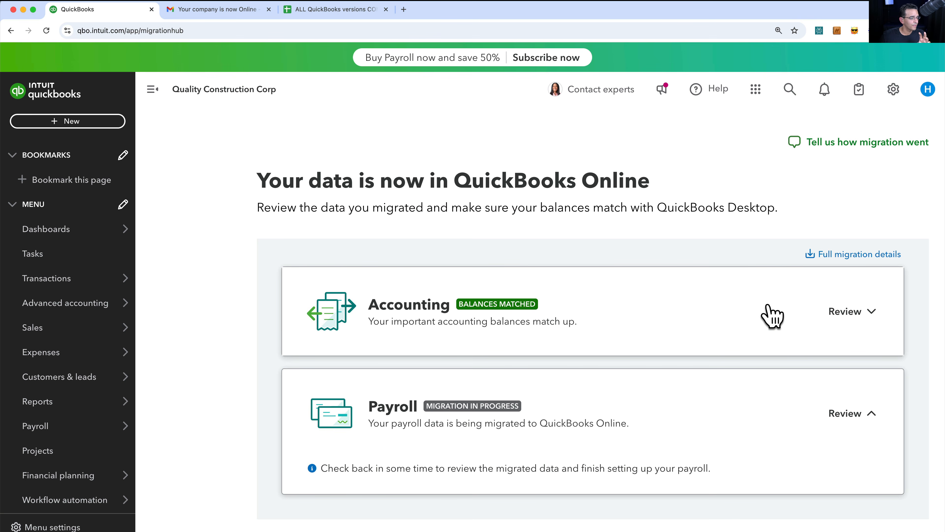
scroll(679, 312, "down", 1)
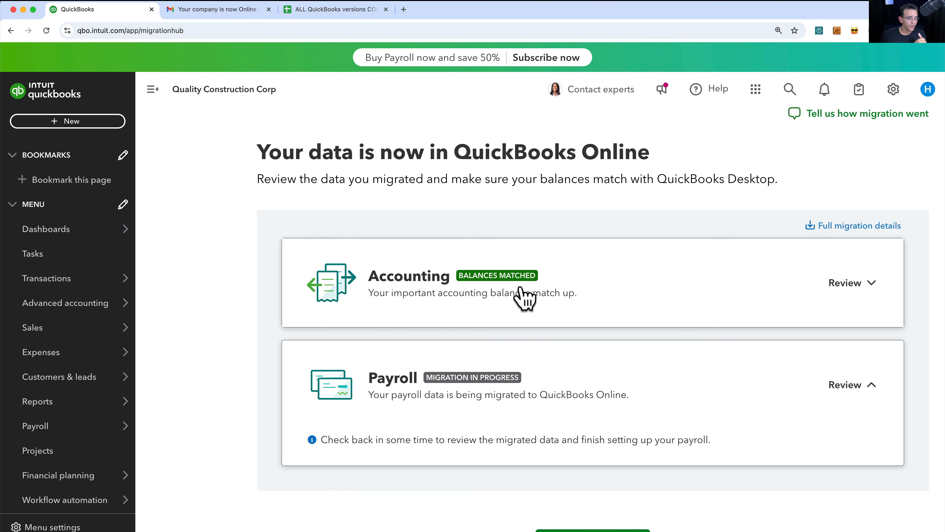
scroll(525, 296, "down", 2)
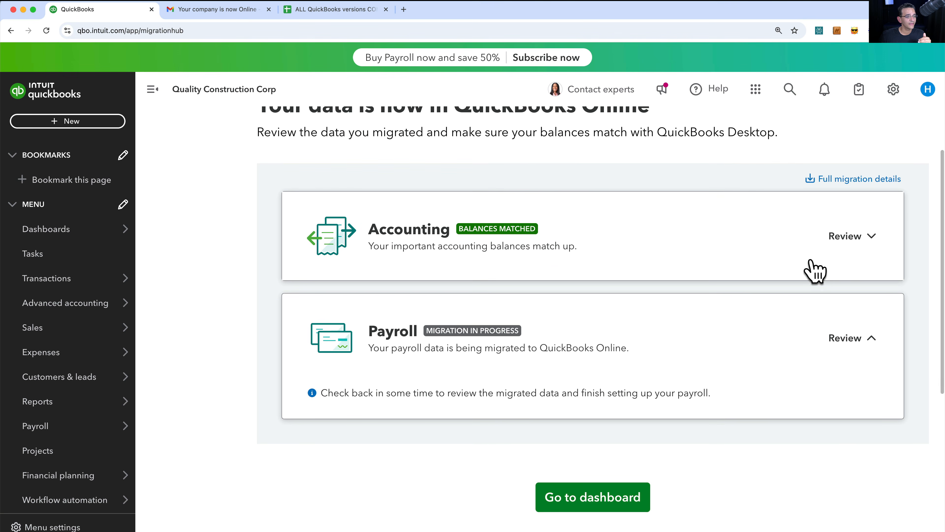
left_click(869, 237)
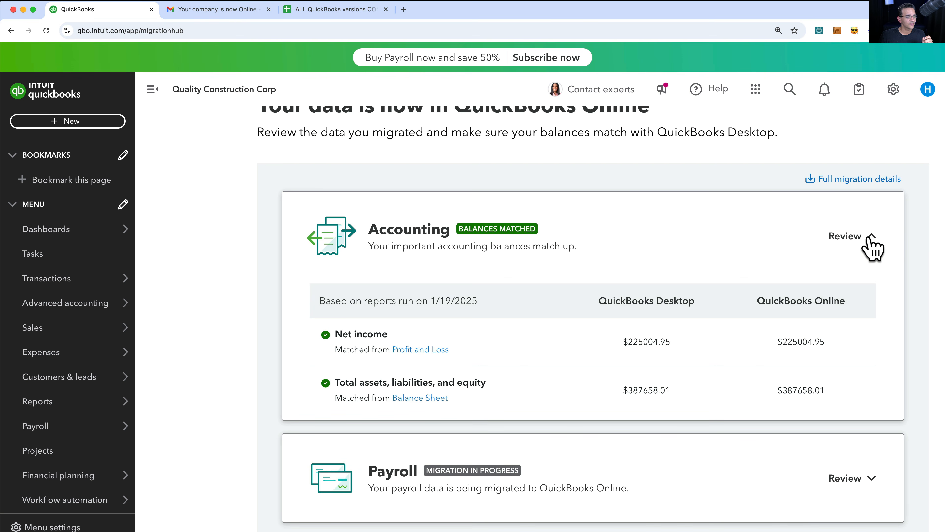
left_click_drag(634, 341, 713, 352)
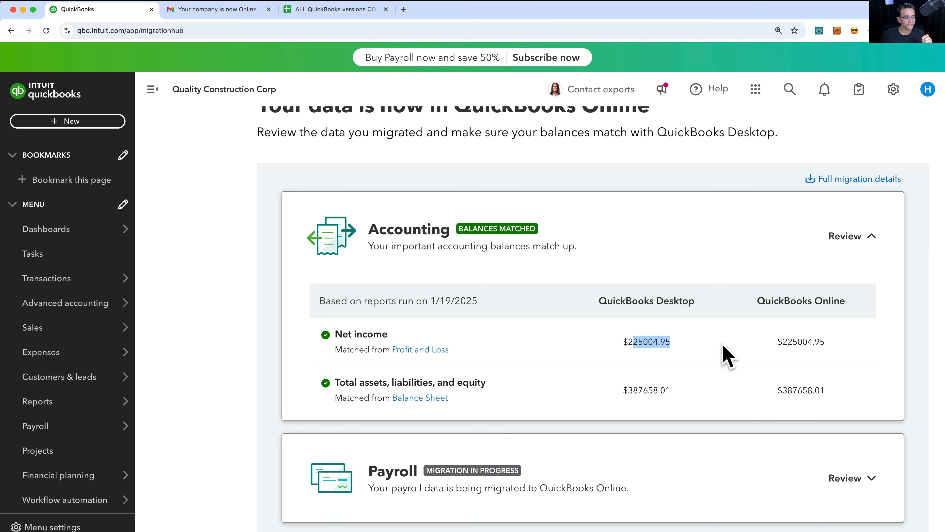
left_click_drag(788, 342, 828, 341)
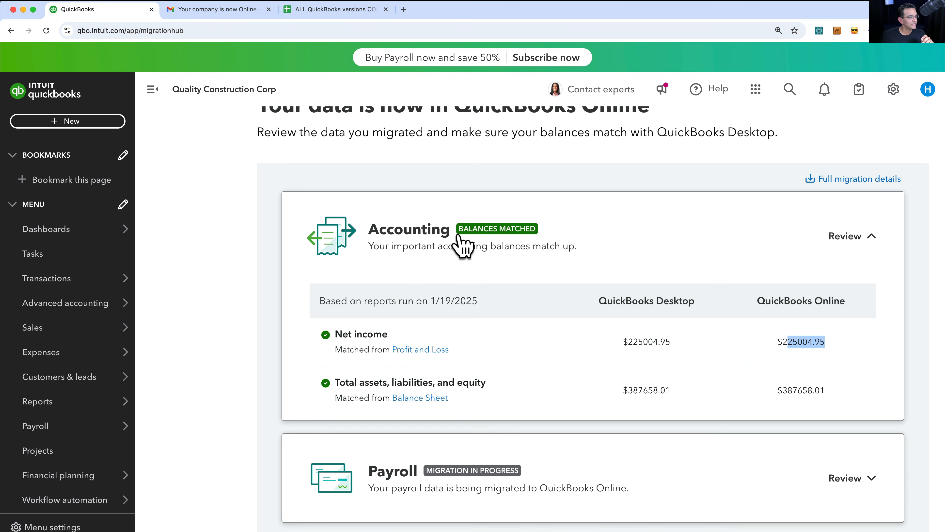
left_click(517, 337)
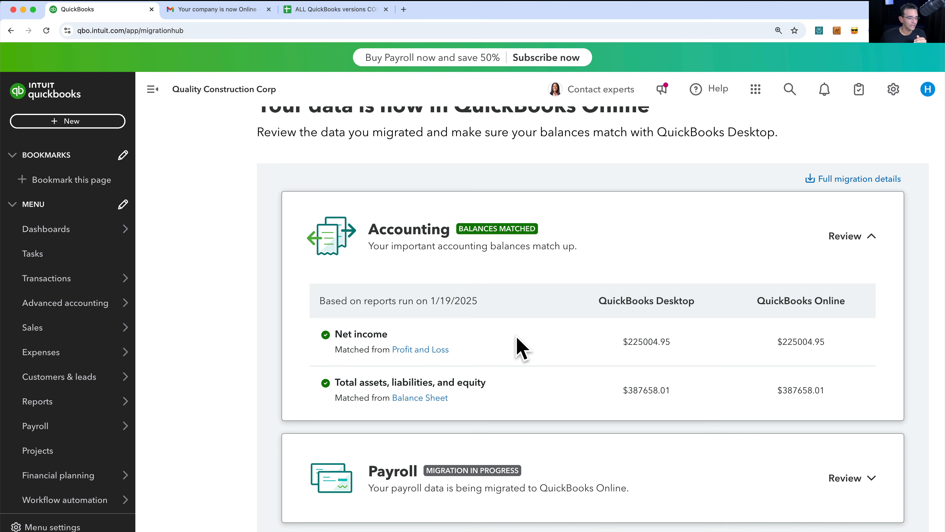
scroll(522, 348, "down", 4)
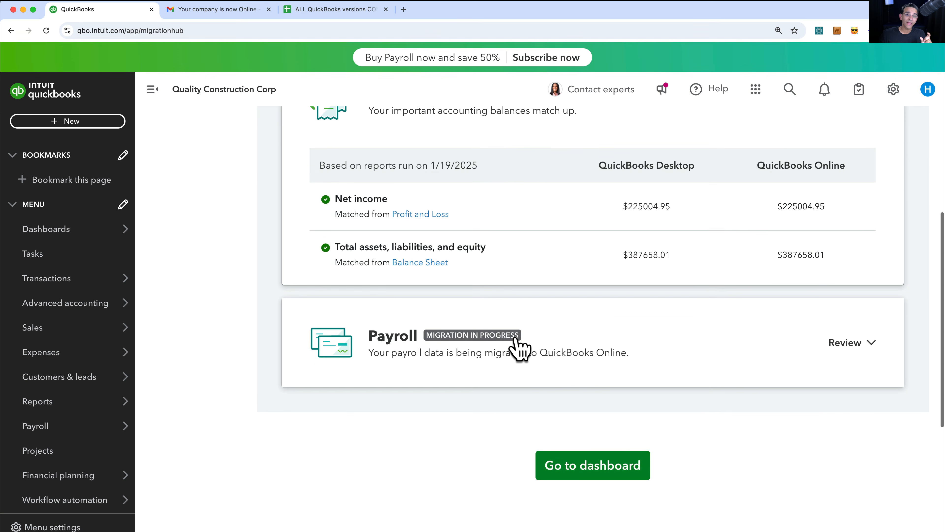
left_click(863, 343)
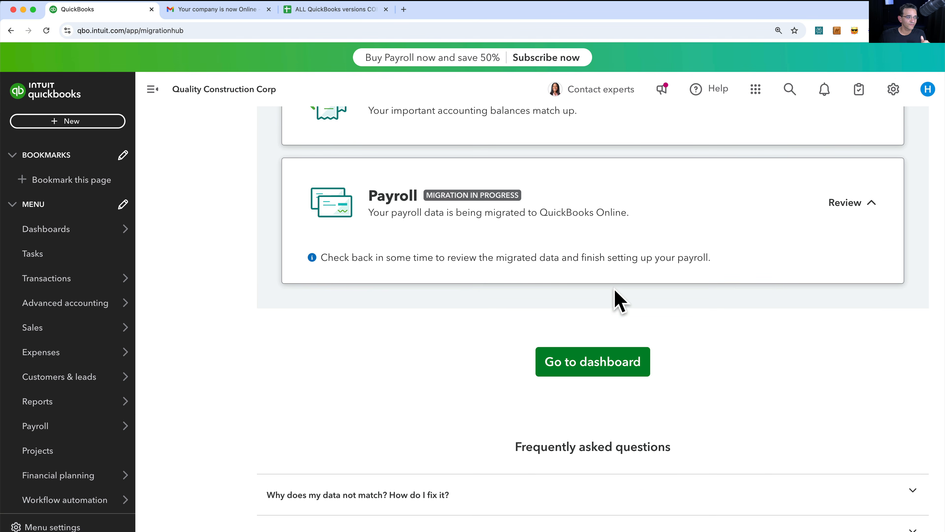
scroll(620, 301, "up", 5)
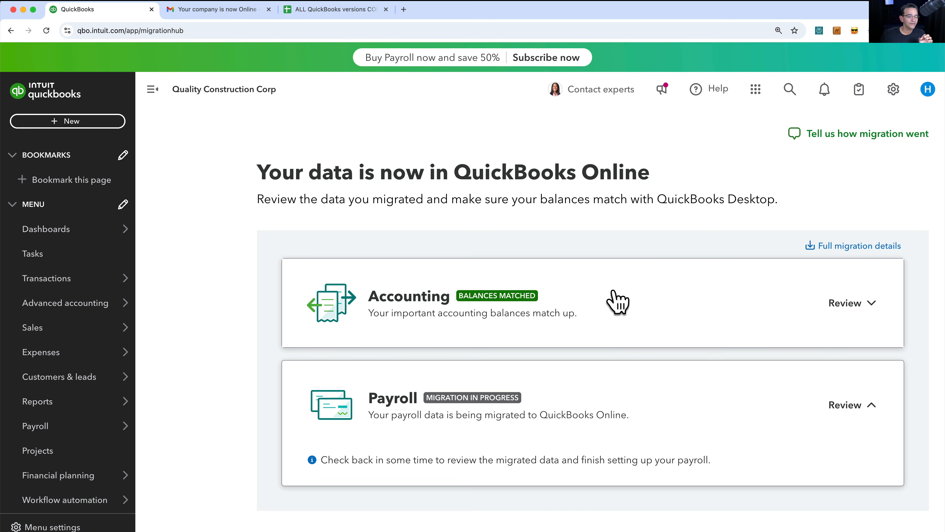
- Open Subscriptions and billing from the gear menu to view the Advanced and Payroll Core trials ending 02/19/2025
left_click(894, 89)
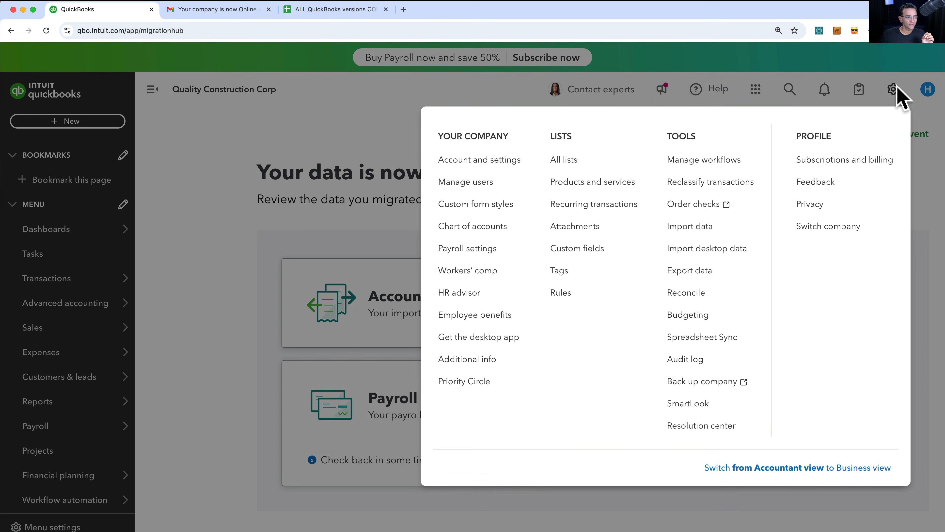
left_click(491, 164)
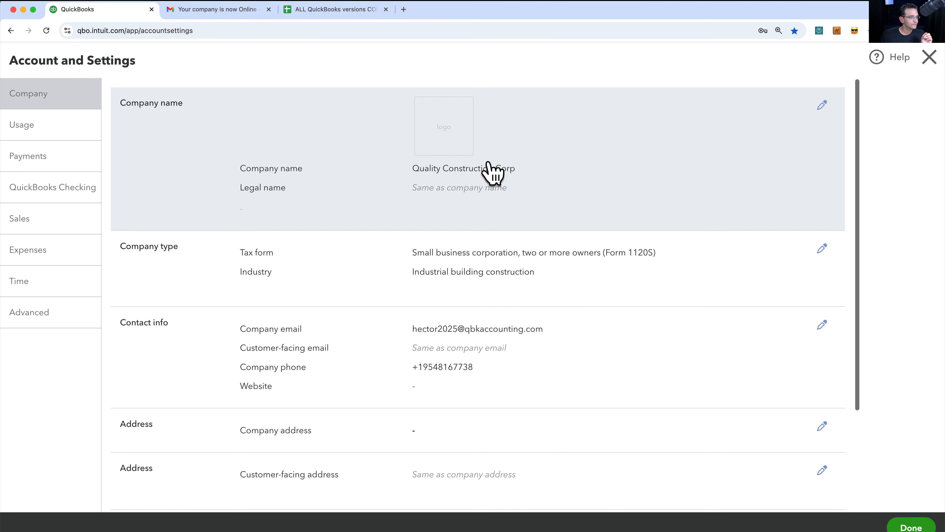
left_click(929, 57)
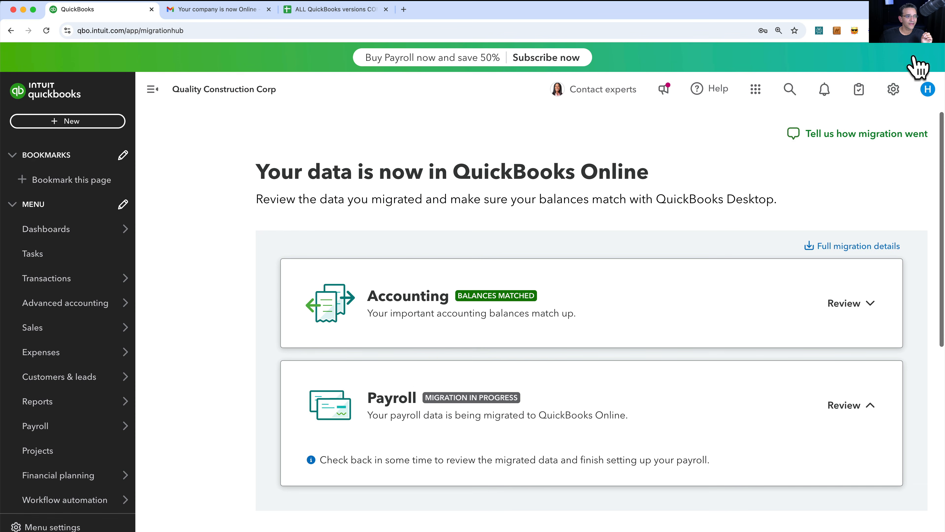
left_click(897, 91)
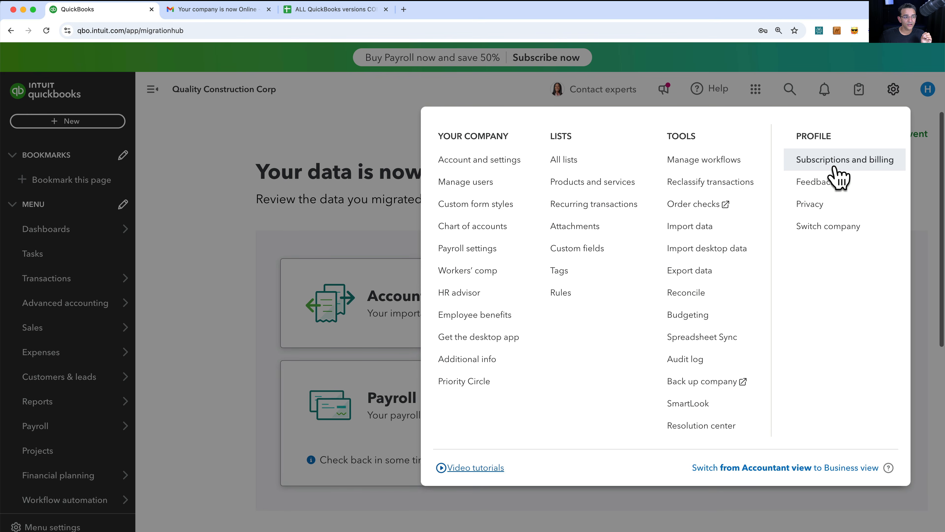
left_click(851, 164)
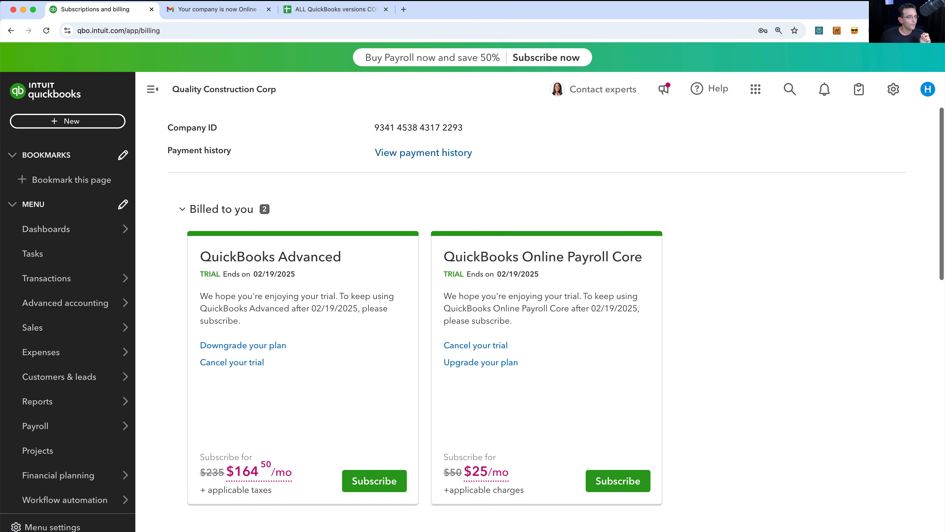
left_click_drag(471, 127, 375, 128)
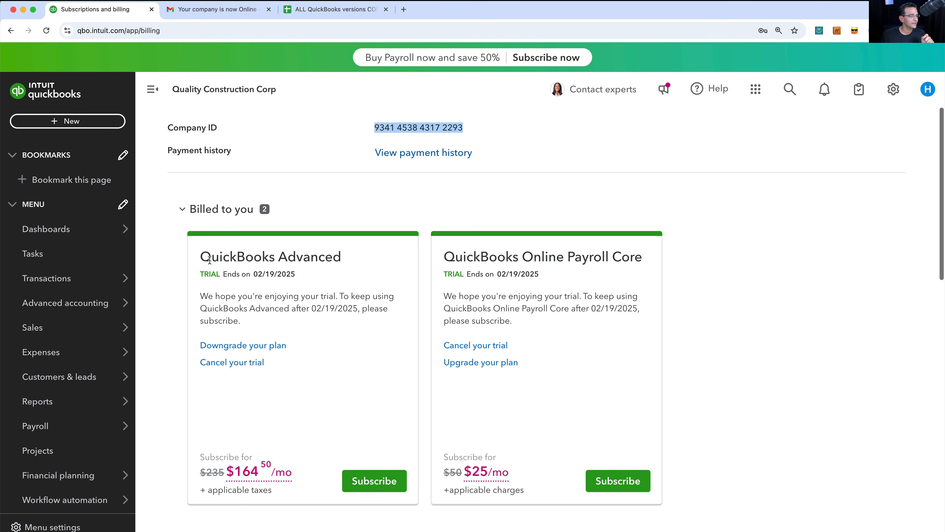
left_click_drag(200, 257, 360, 261)
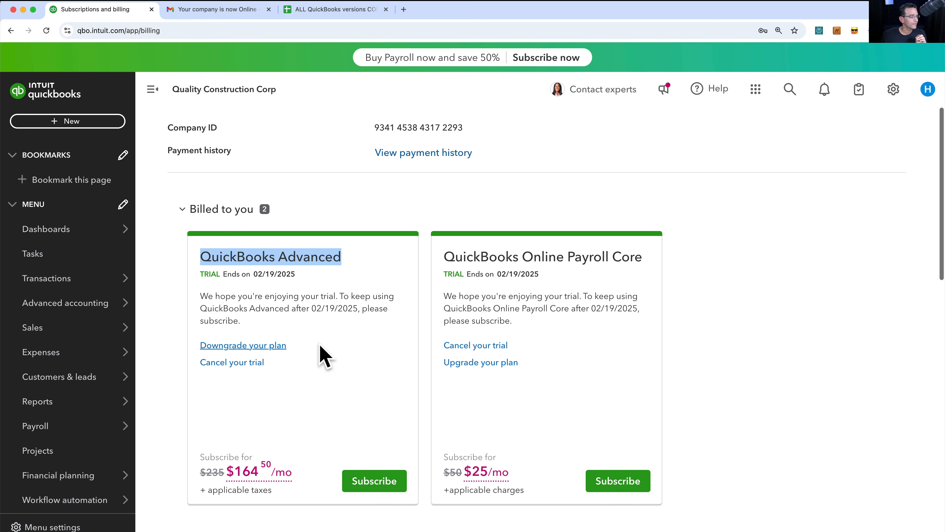
left_click(312, 274)
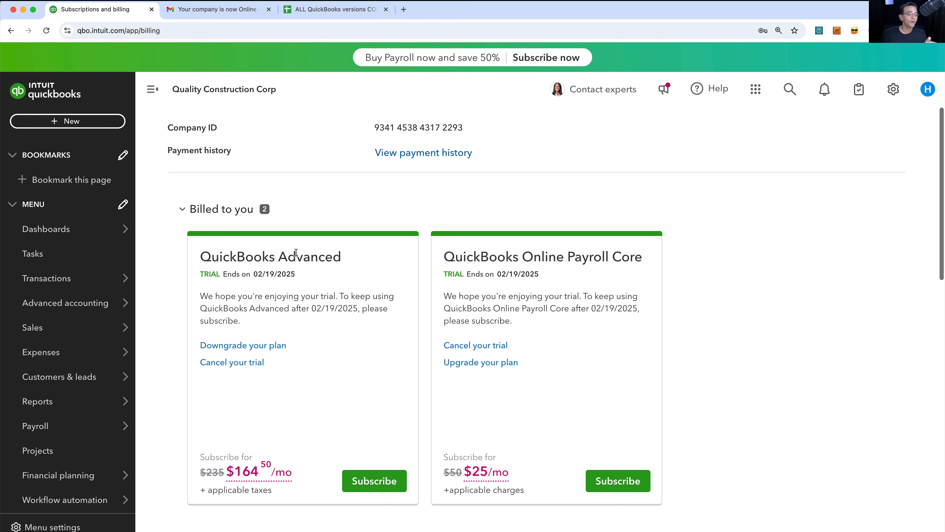
left_click(246, 347)
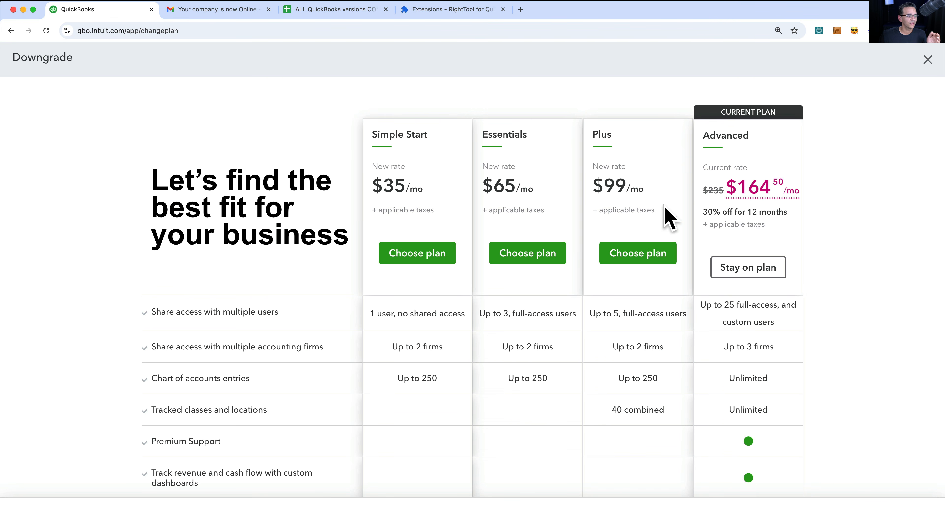
scroll(691, 243, "down", 2)
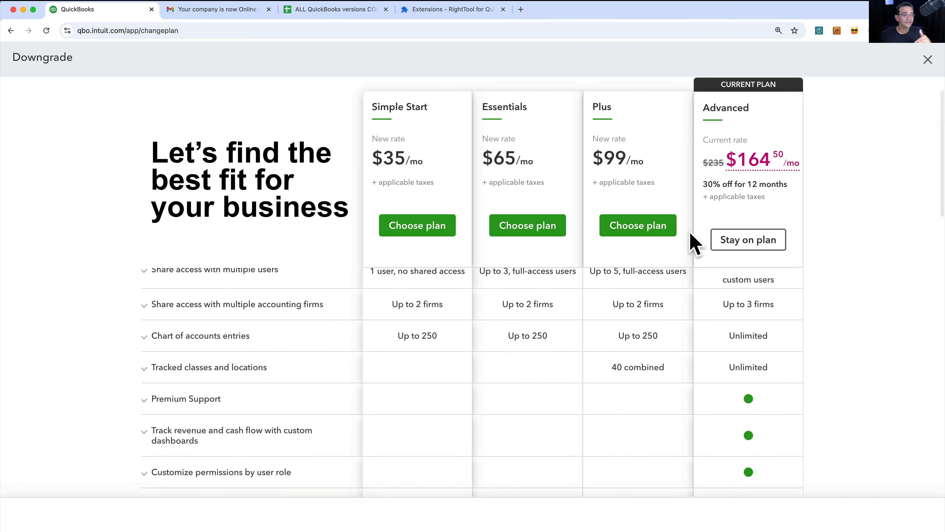
scroll(691, 243, "up", 2)
scroll(690, 234, "down", 1)
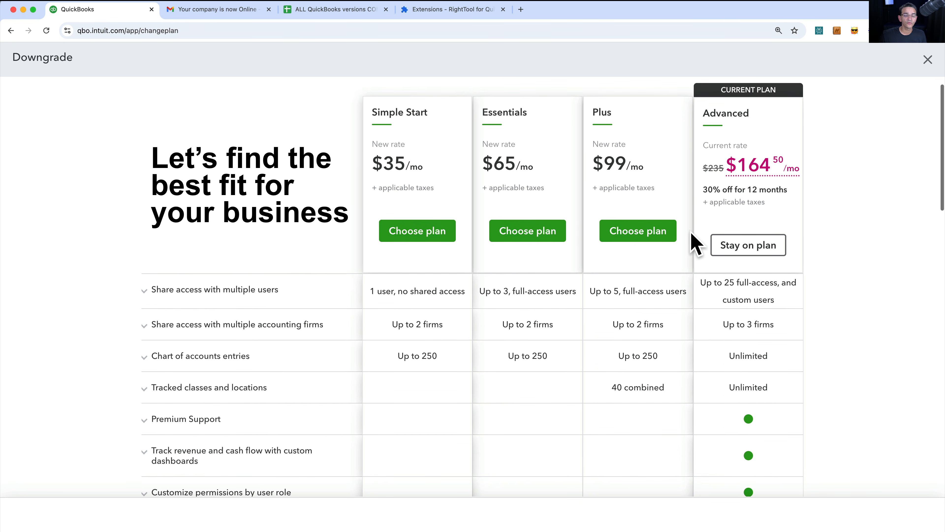
scroll(732, 212, "down", 1)
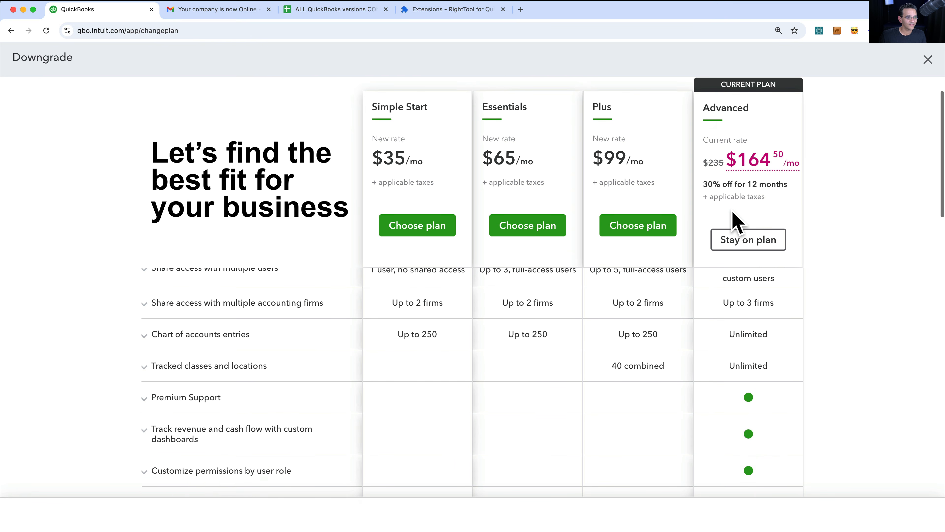
scroll(733, 220, "up", 2)
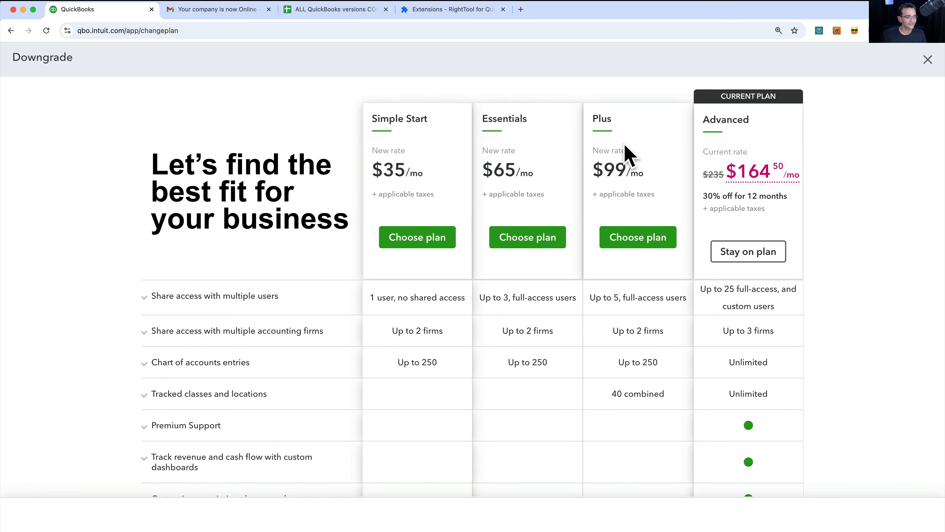
key("alt+super+8")
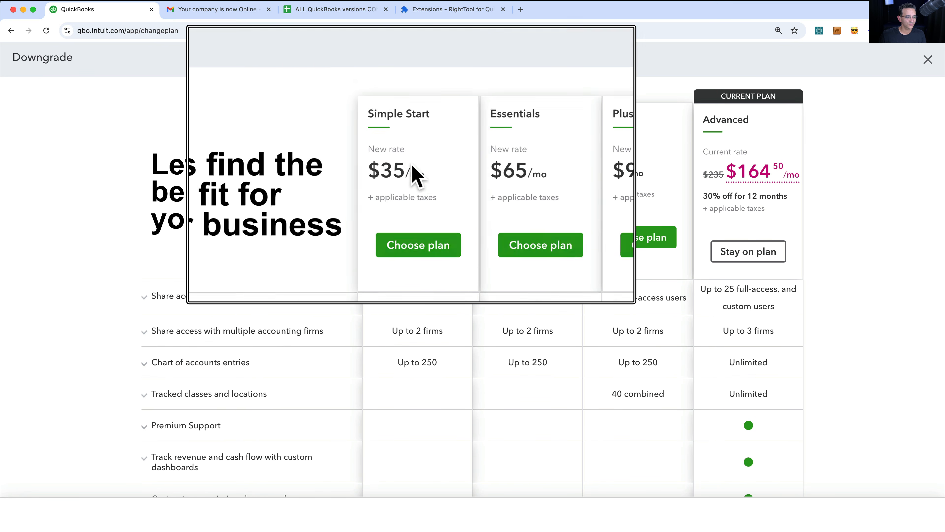
key("alt+super+8")
scroll(691, 271, "down", 5)
scroll(692, 271, "down", 10)
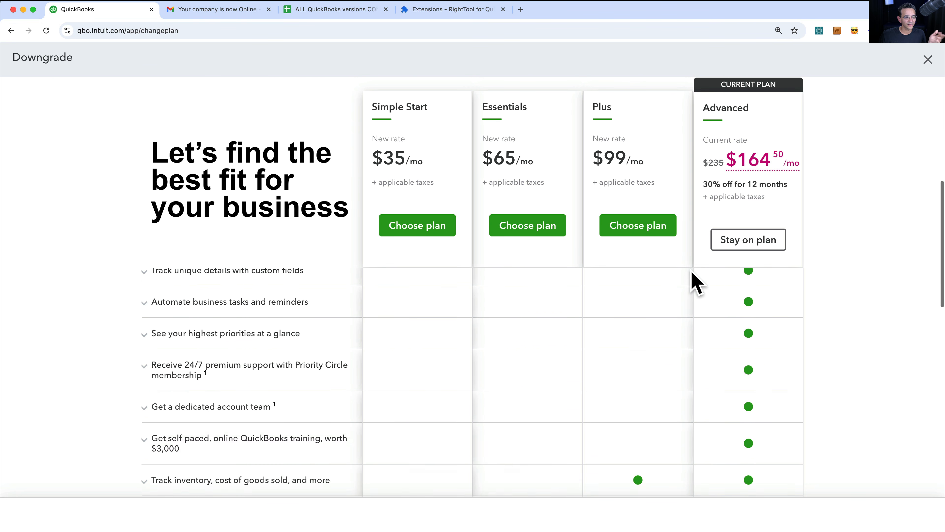
scroll(691, 271, "up", 5)
scroll(691, 270, "up", 5)
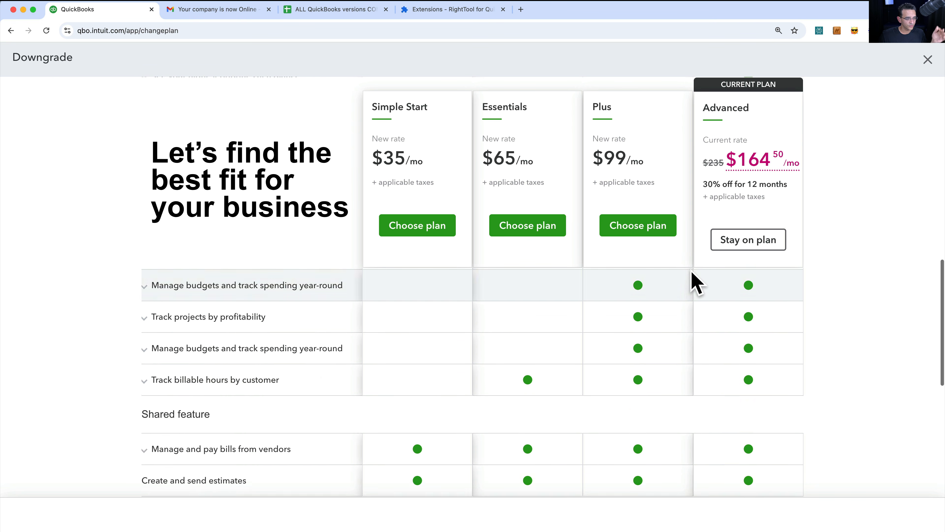
scroll(691, 269, "down", 8)
scroll(691, 270, "up", 15)
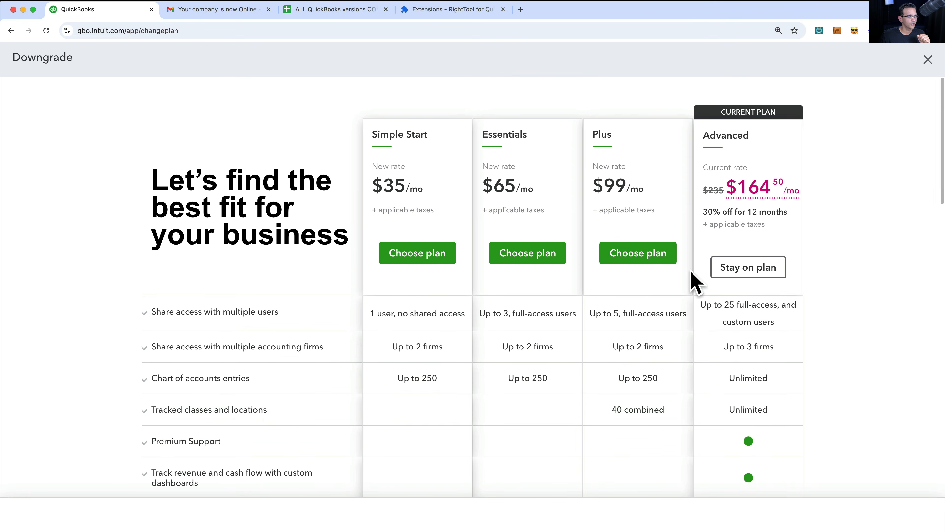
left_click(332, 10)
scroll(462, 254, "up", 3)
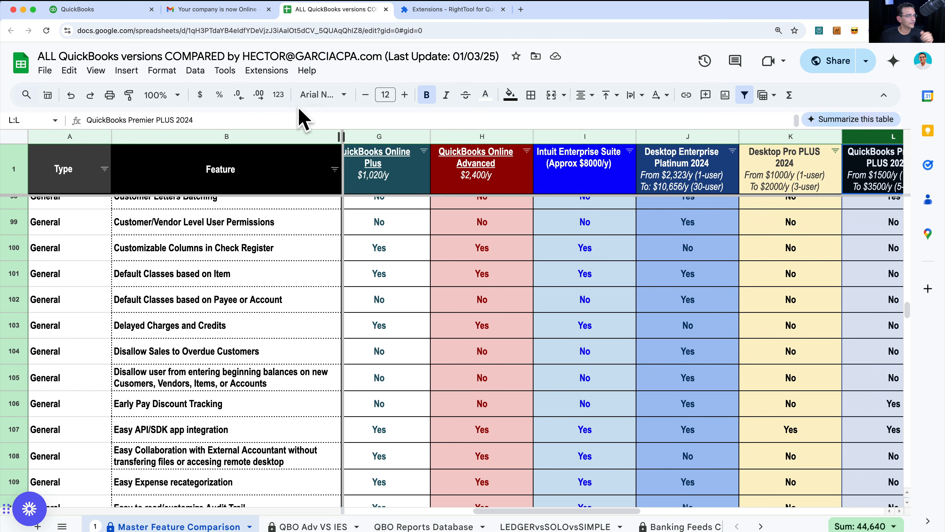
left_click(101, 11)
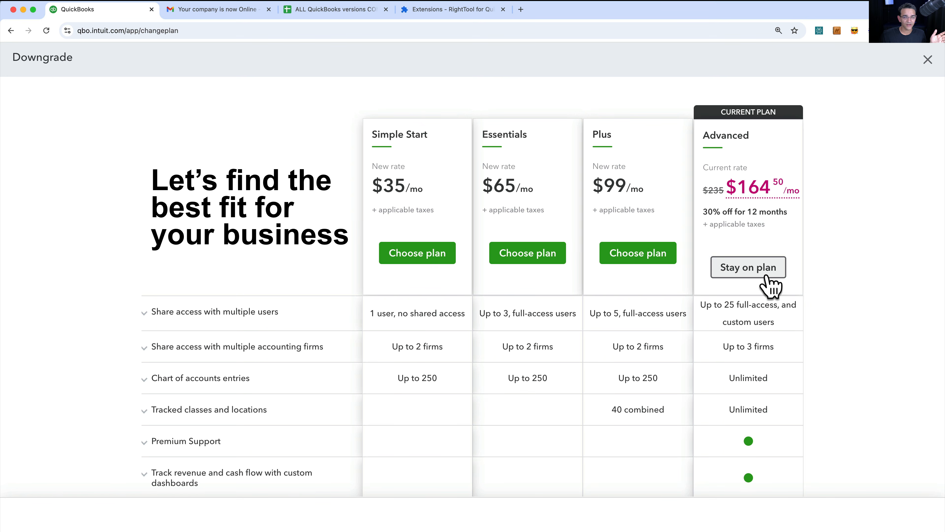
- Start a downgrade to Essentials and scroll through the list of features going away
left_click(539, 261)
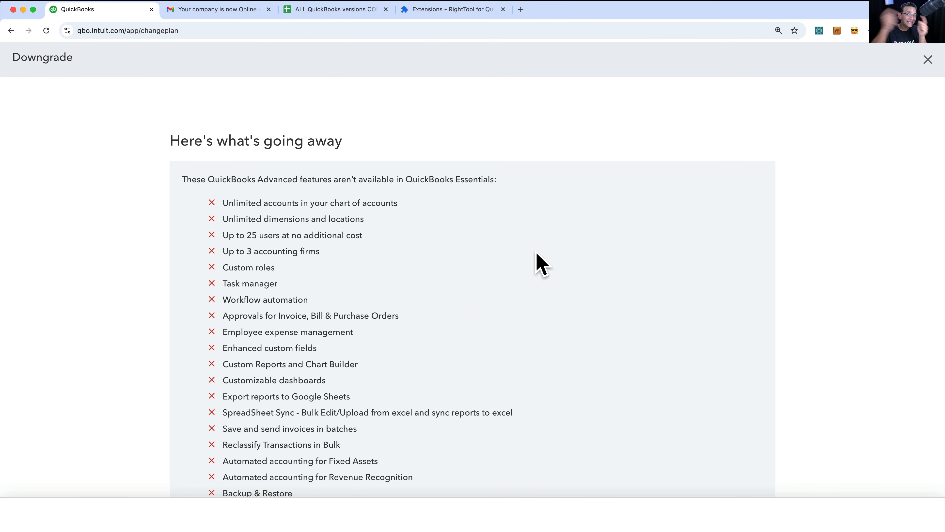
scroll(539, 263, "down", 2)
scroll(539, 263, "down", 1)
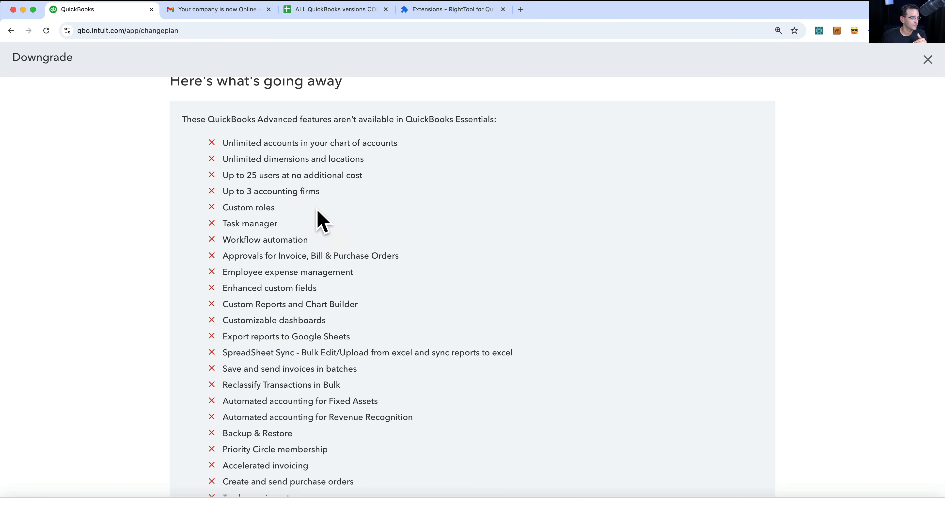
left_click_drag(251, 145, 323, 368)
scroll(322, 365, "down", 4)
left_click(363, 377)
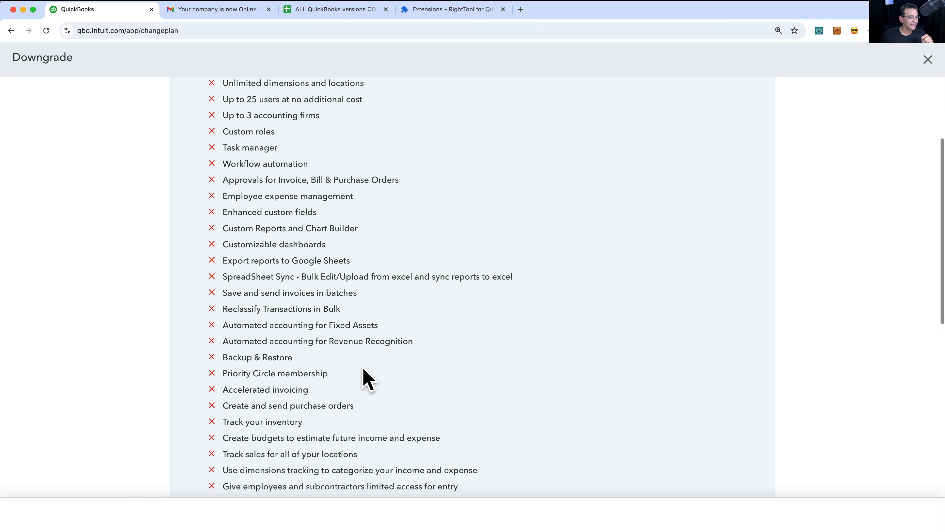
scroll(364, 369, "down", 6)
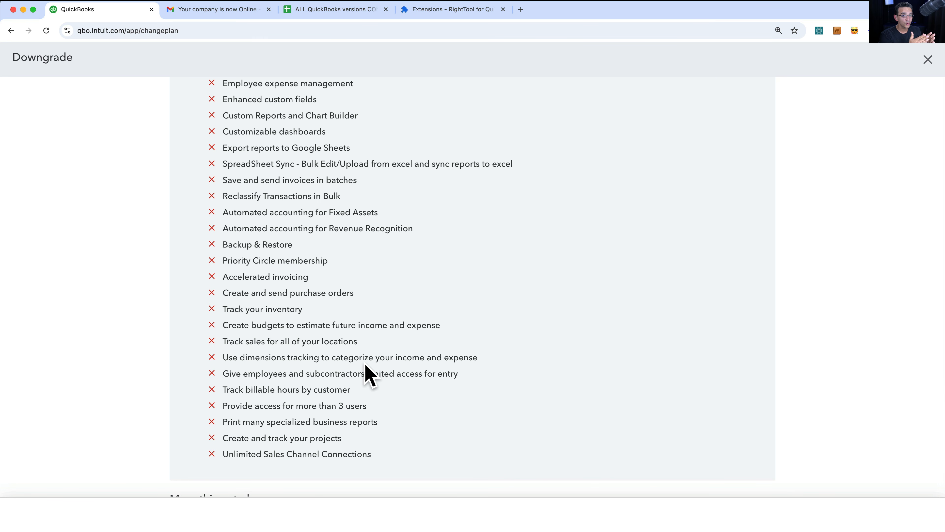
- Review the lost features, such as unlimited accounts and 25 users, then close the downgrade unchanged
scroll(368, 375, "down", 2)
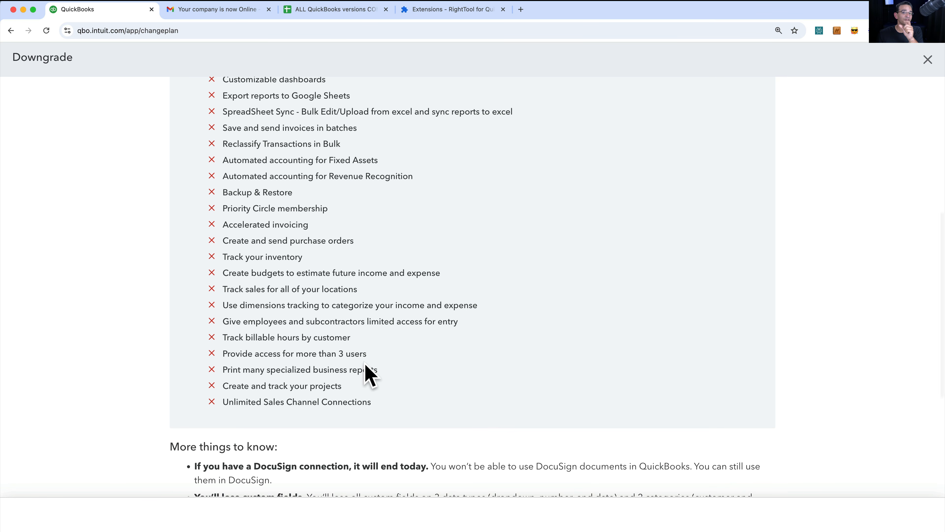
scroll(369, 375, "down", 3)
scroll(369, 376, "up", 8)
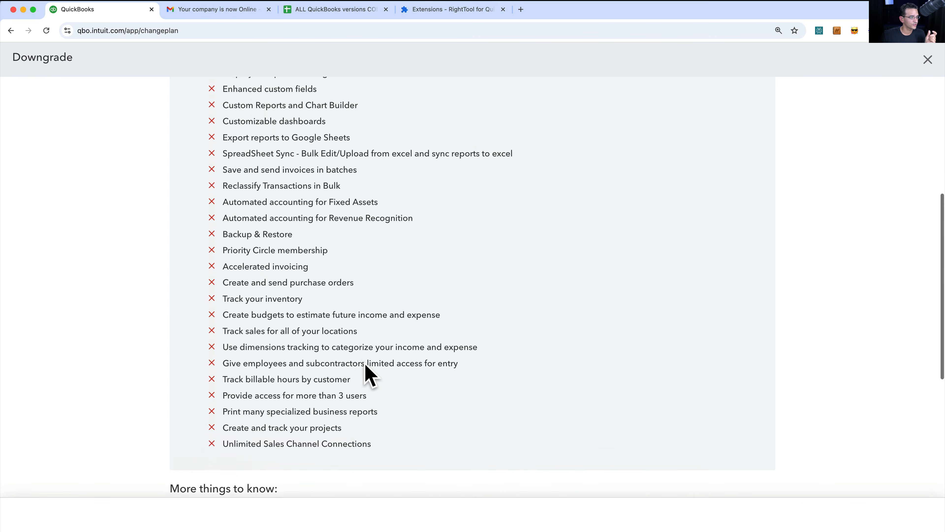
left_click_drag(237, 121, 288, 330)
scroll(290, 341, "up", 5)
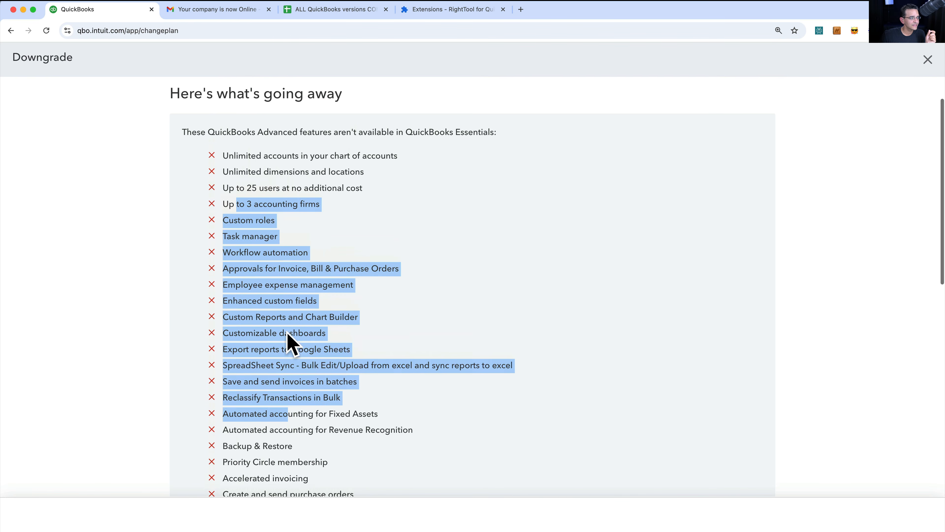
scroll(288, 335, "down", 4)
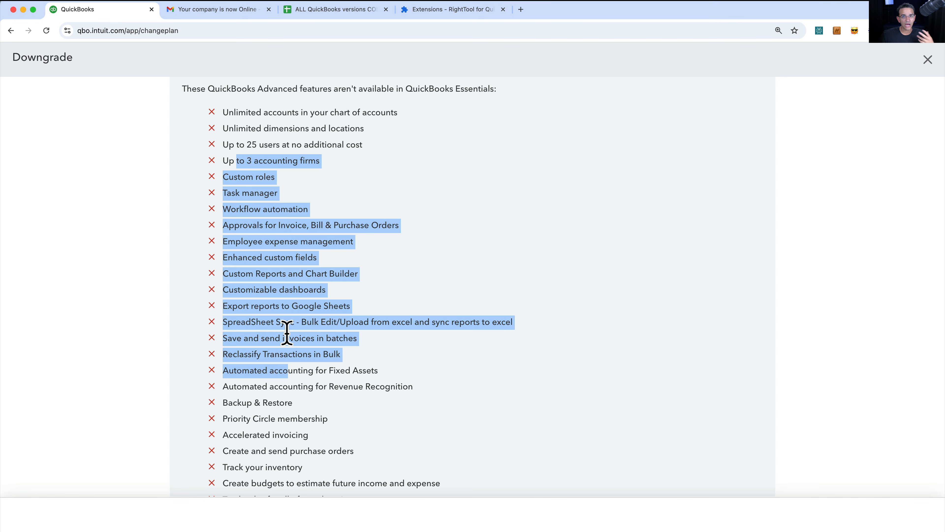
scroll(288, 333, "down", 5)
scroll(288, 334, "up", 2)
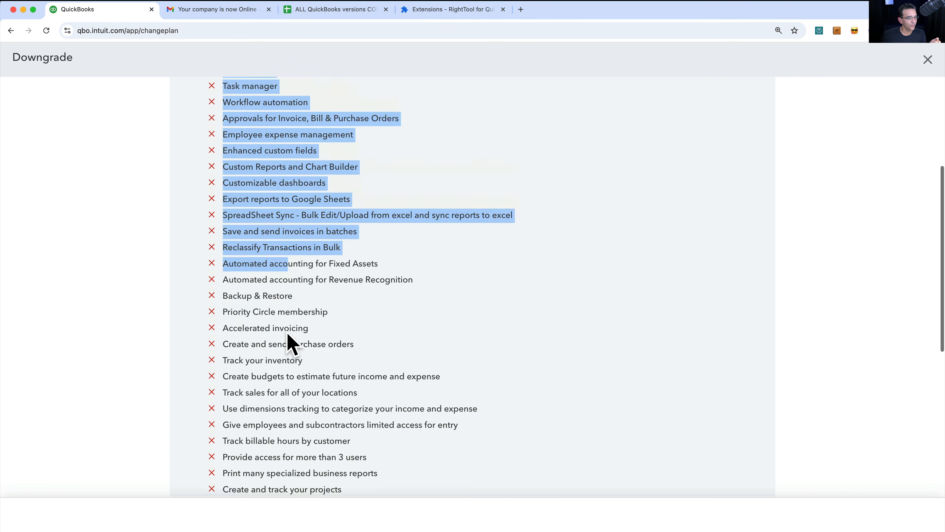
scroll(287, 333, "up", 1)
left_click(310, 328)
scroll(311, 324, "up", 5)
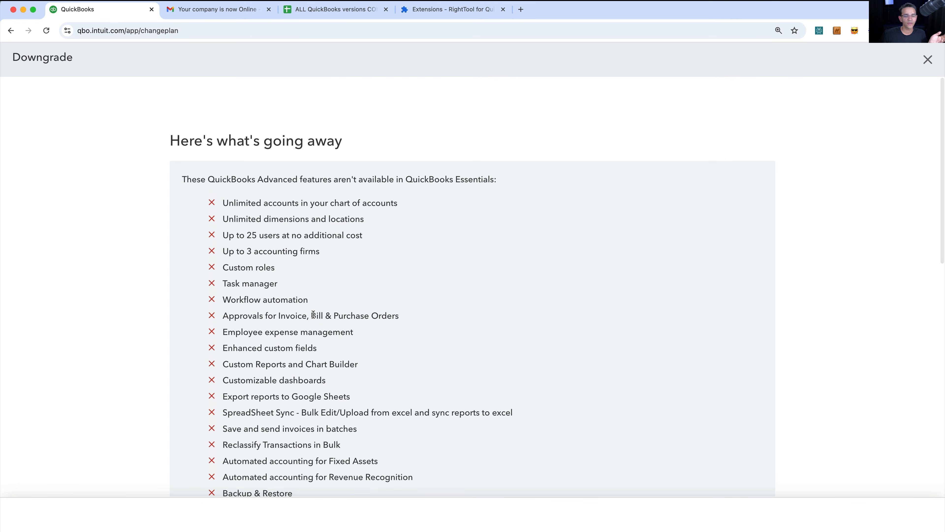
left_click(926, 63)
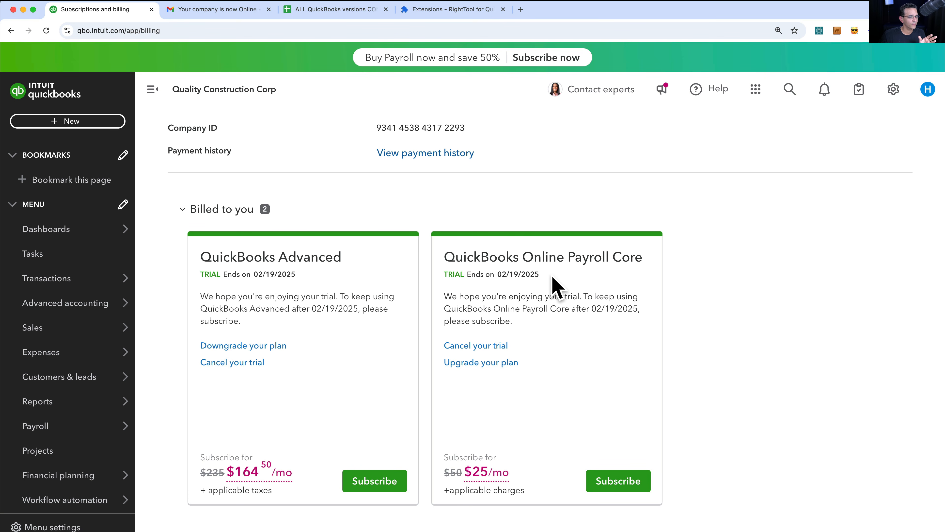
- Review the Advanced ($164.50/mo) and Payroll Core ($25/mo) trial cards, then open the gear menu
left_click_drag(460, 257, 644, 261)
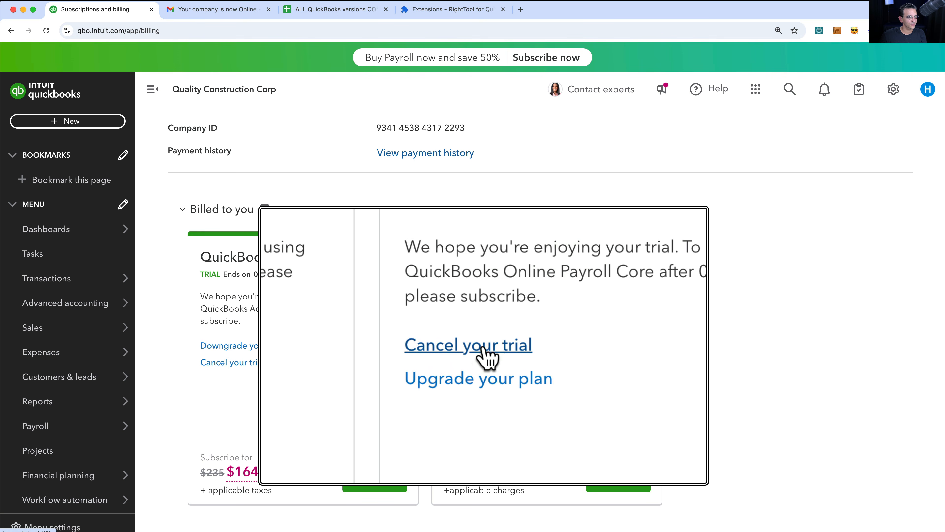
scroll(629, 361, "down", 2)
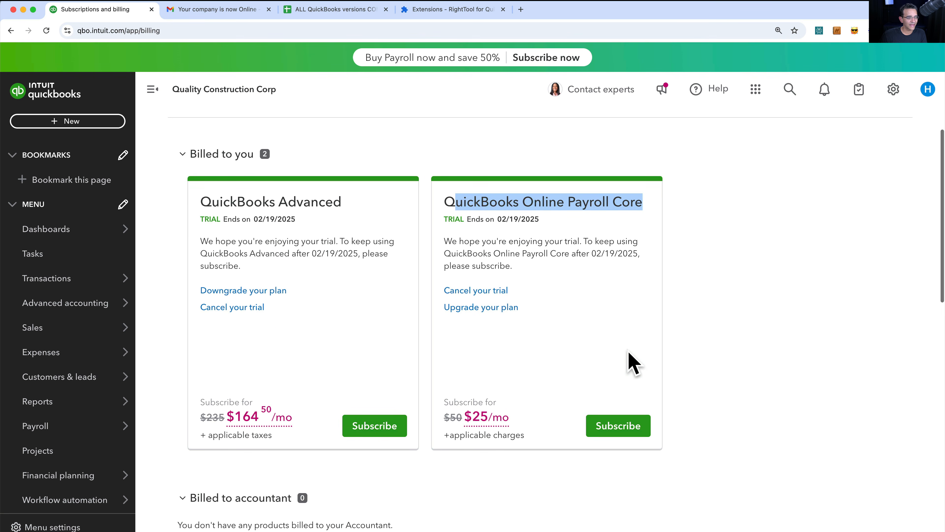
left_click(712, 343)
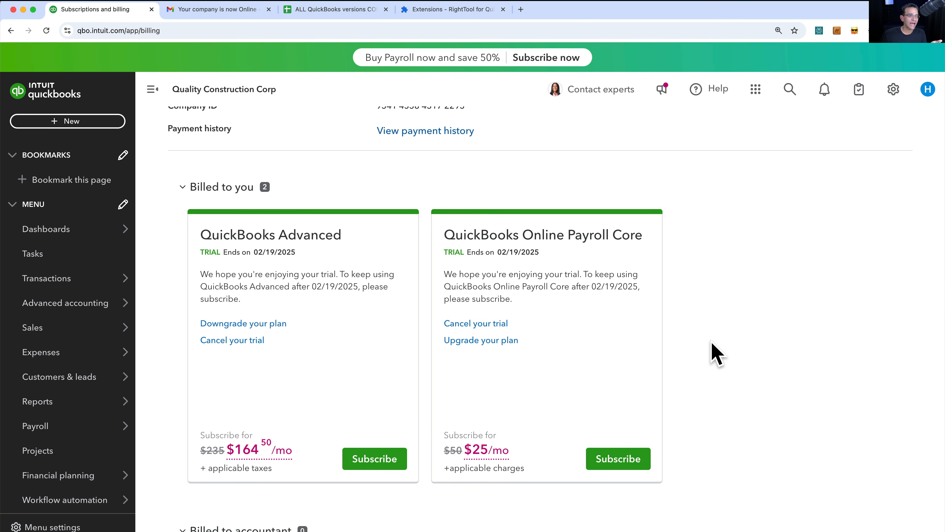
left_click(888, 91)
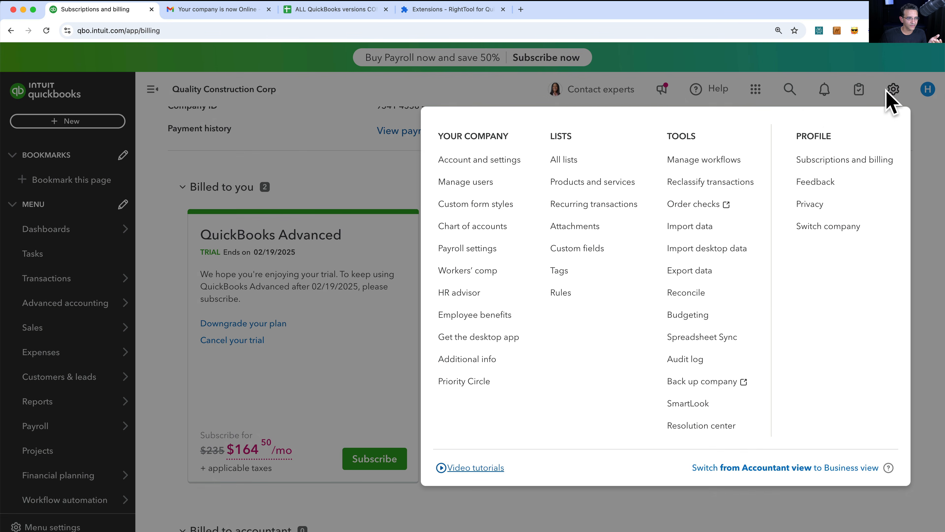
left_click(465, 161)
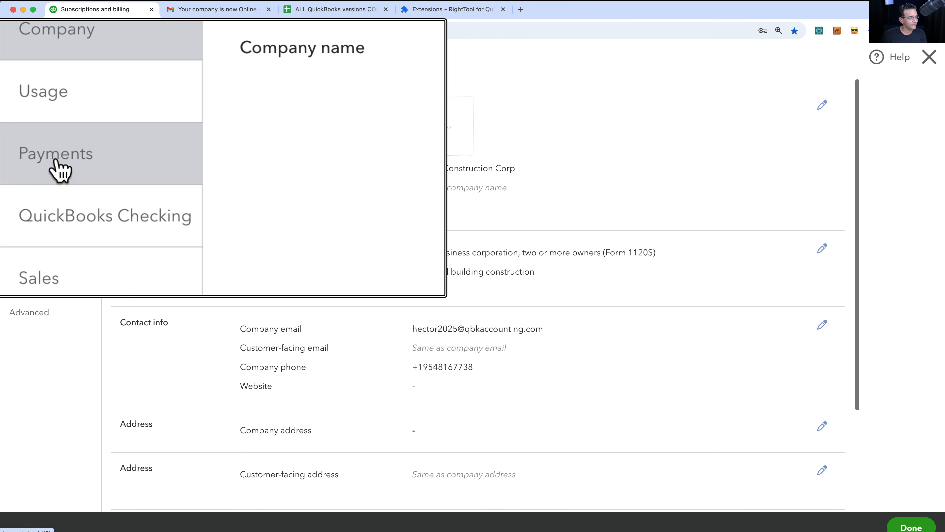
left_click(29, 158)
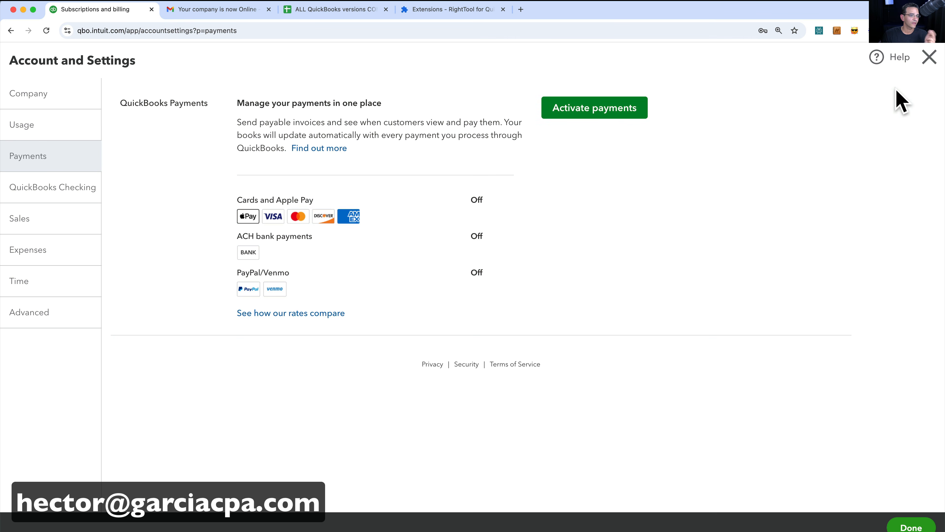
left_click(930, 58)
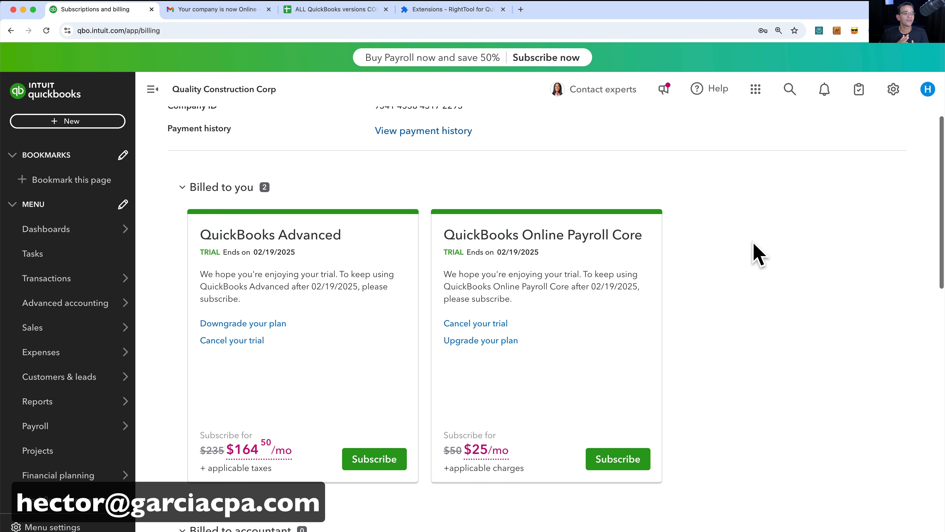
scroll(755, 244, "up", 1)
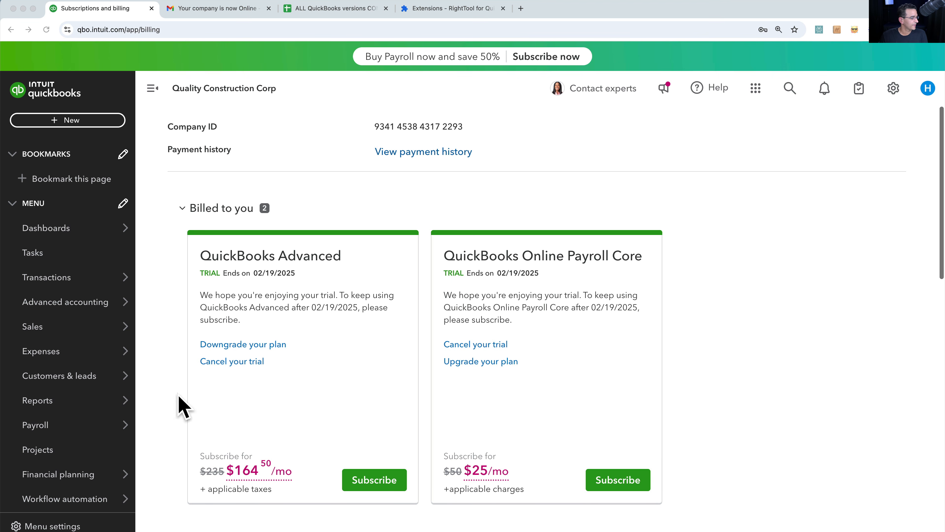
- Open the Profit and Loss report from the reports list and collapse the sidebar
mouse_move(37, 408)
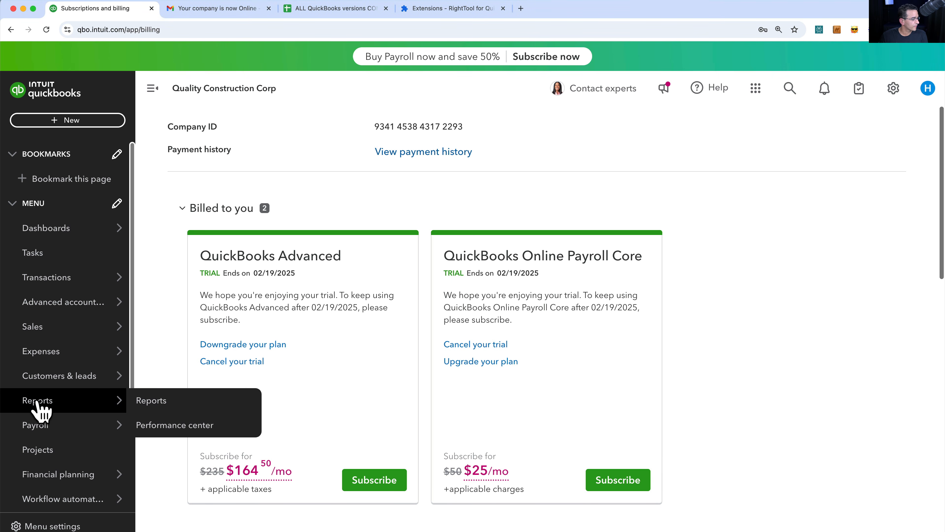
left_click(164, 406)
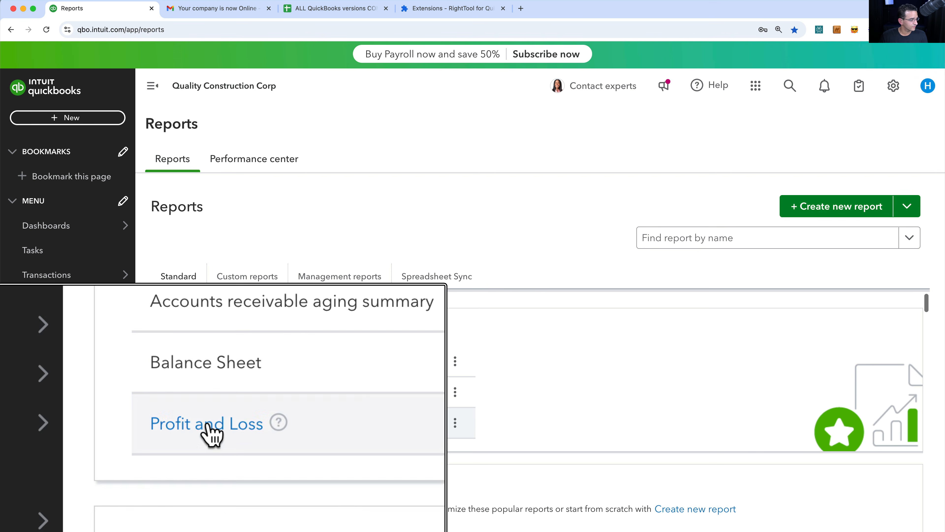
left_click(208, 425)
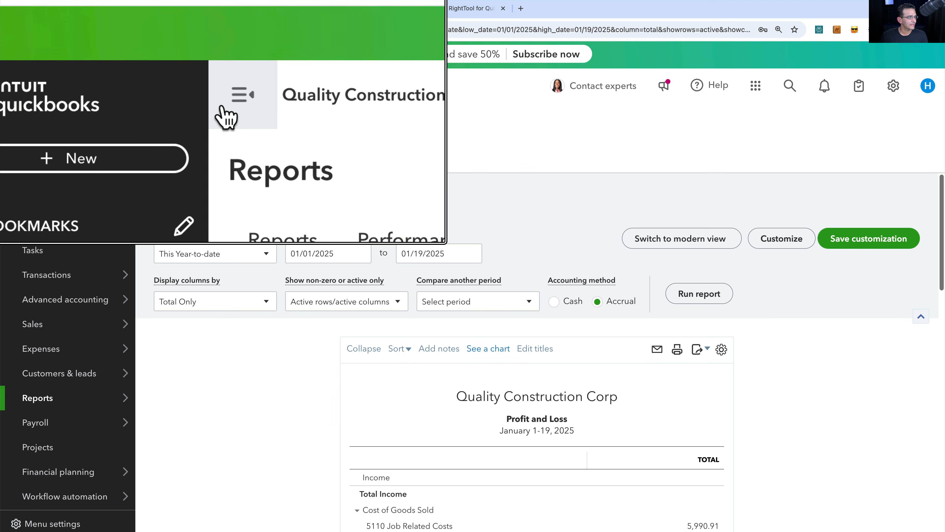
left_click(153, 88)
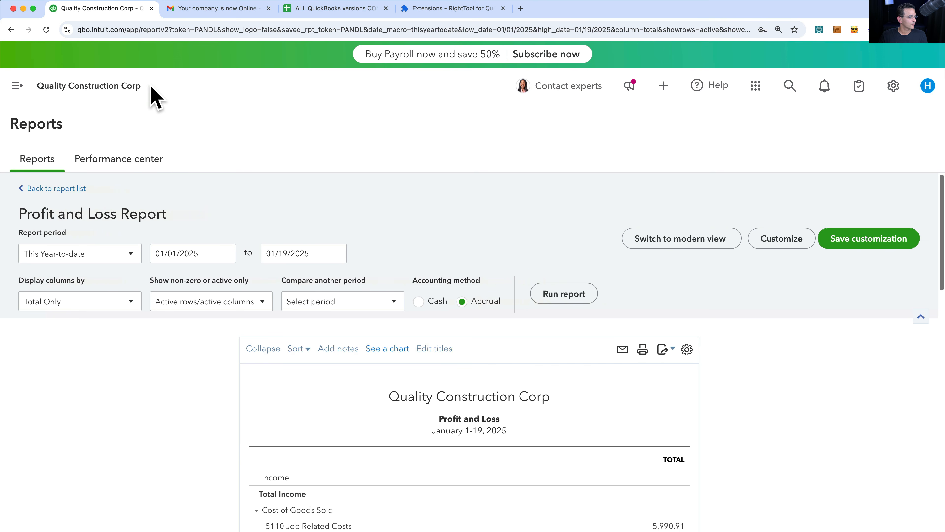
- Run the Profit and Loss for All Dates, check net income $225,004.95, and switch to modern view
left_click(71, 253)
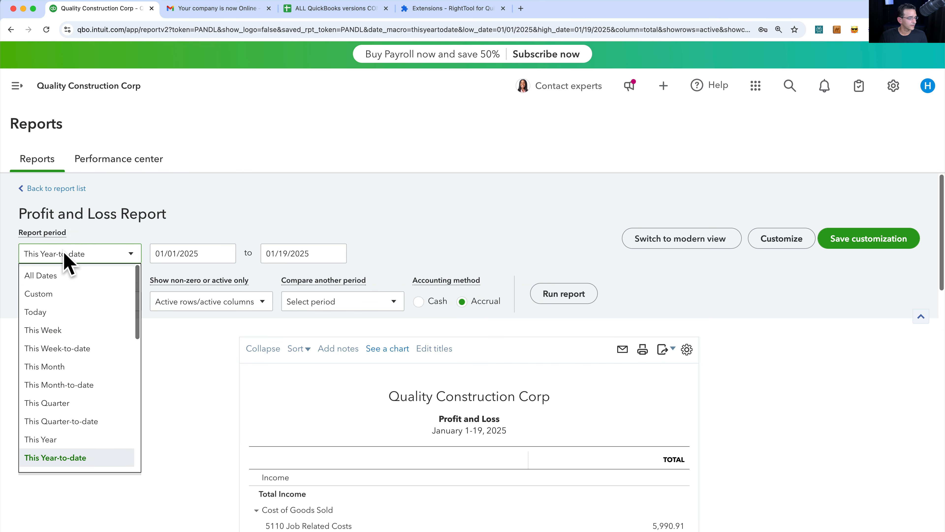
left_click(50, 276)
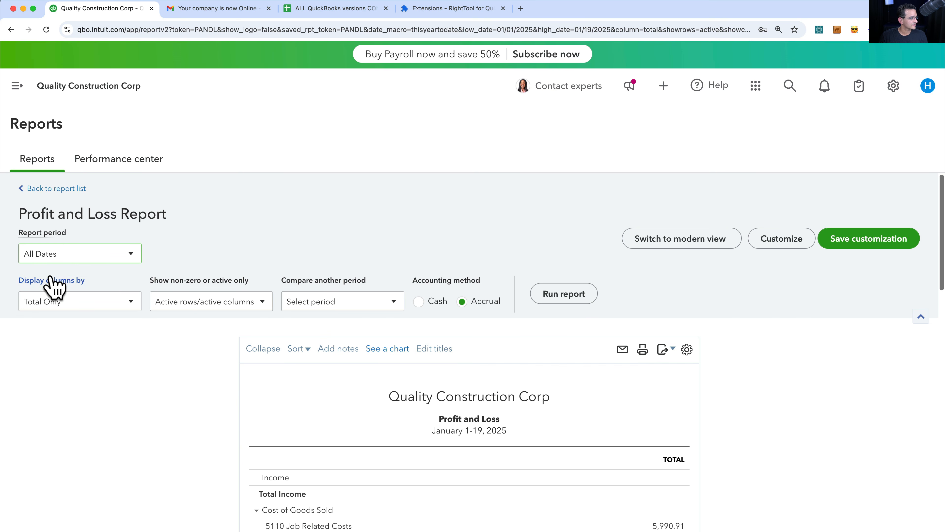
left_click(571, 298)
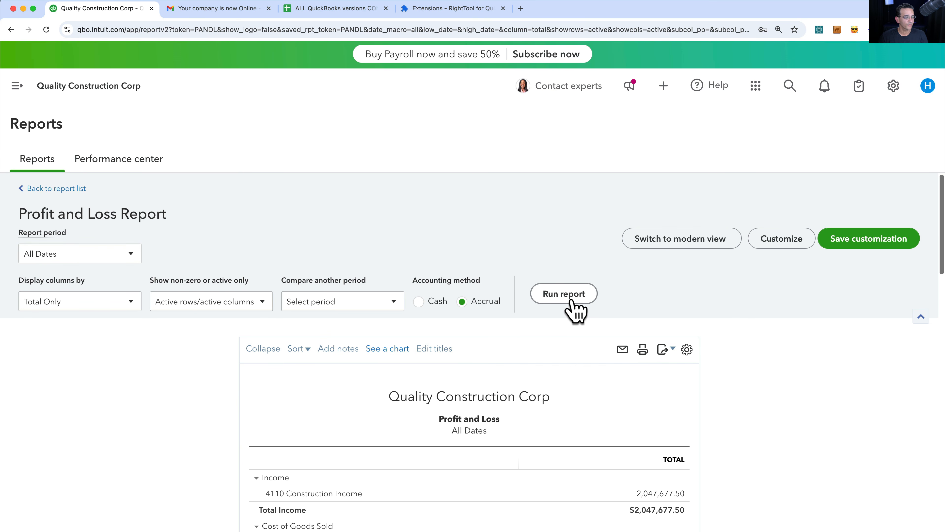
scroll(659, 424, "down", 20)
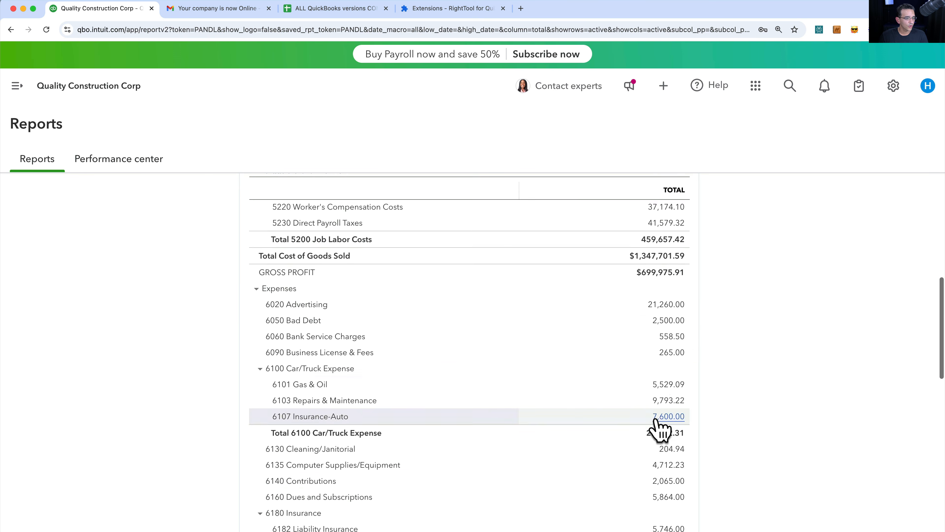
scroll(661, 430, "down", 6)
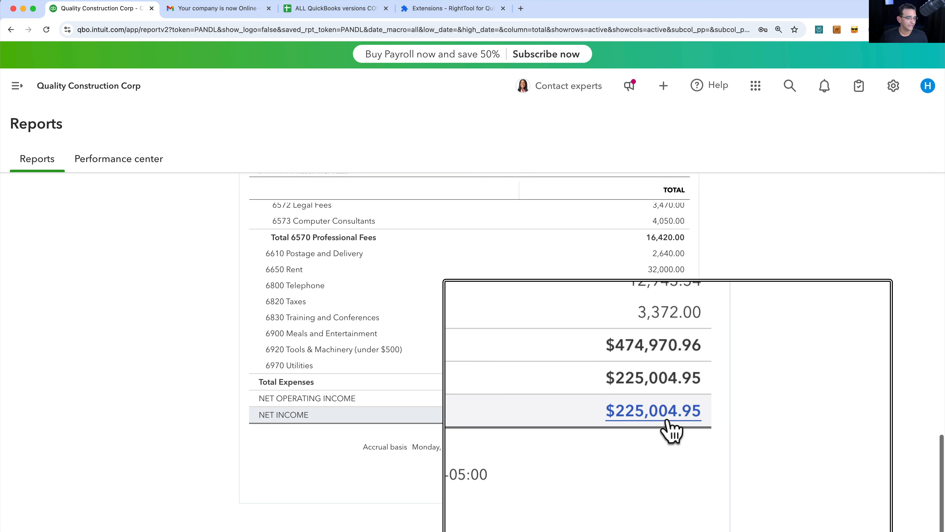
scroll(670, 432, "up", 15)
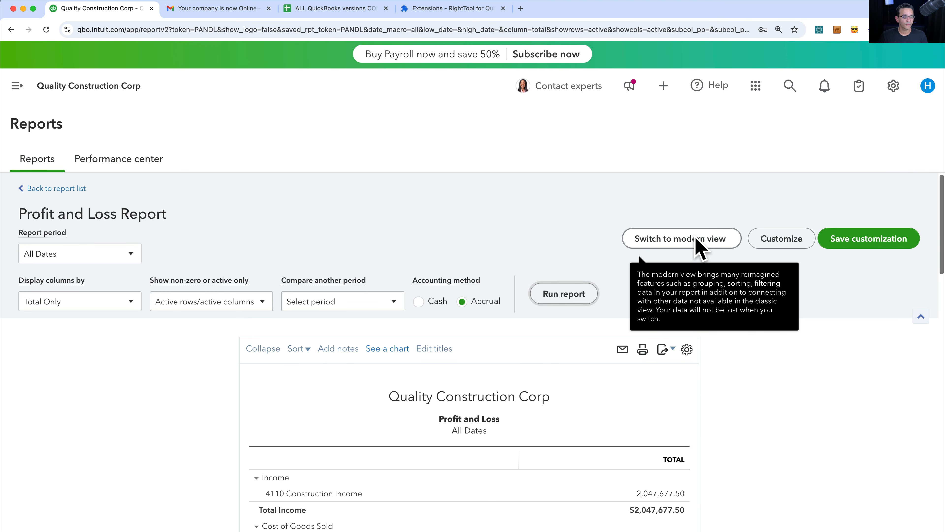
left_click(697, 246)
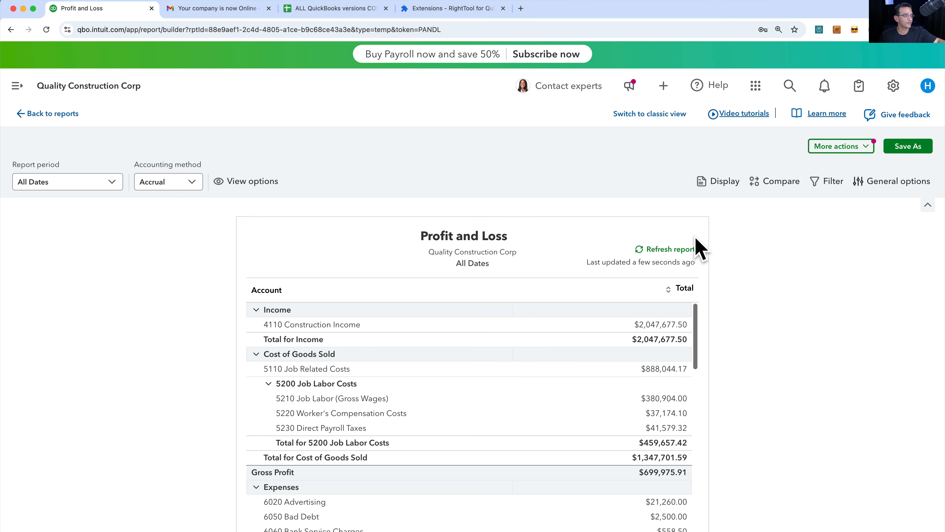
- Refresh the modern-view Profit and Loss with All Dates, confirm $225,004.95 net income, then switch to Desktop
left_click(41, 186)
left_click(52, 208)
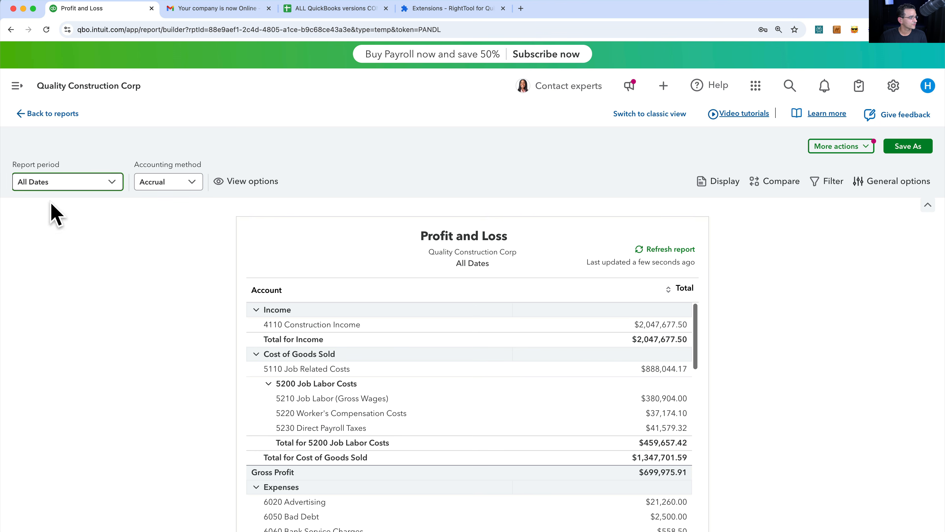
left_click(668, 250)
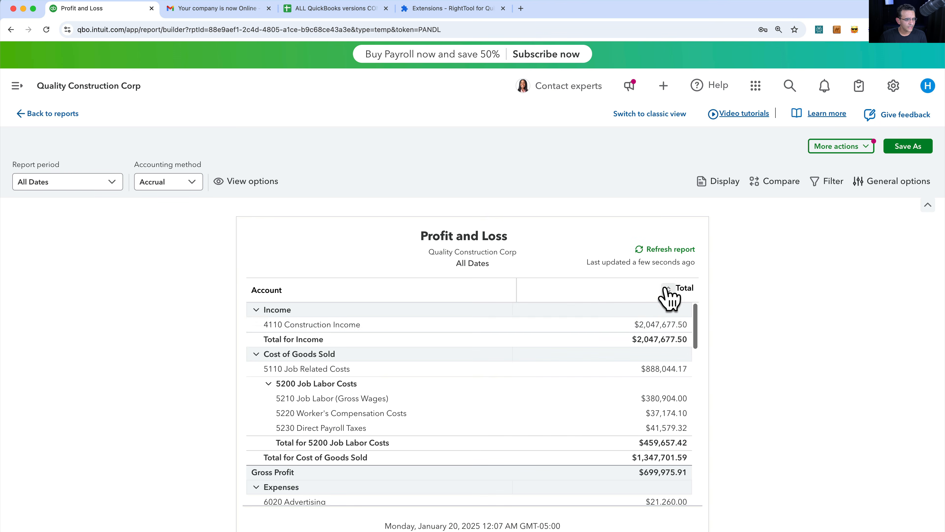
scroll(661, 333, "down", 10)
scroll(661, 334, "down", 5)
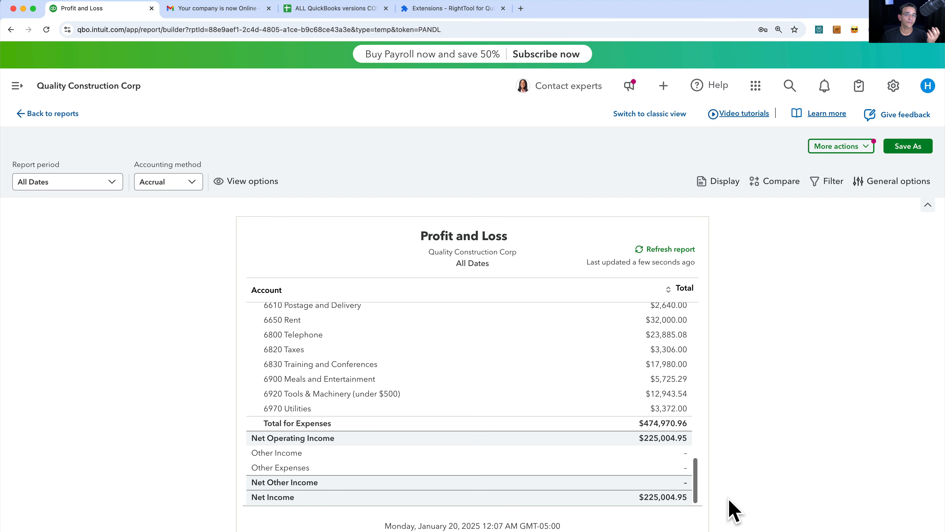
key("super+Tab")
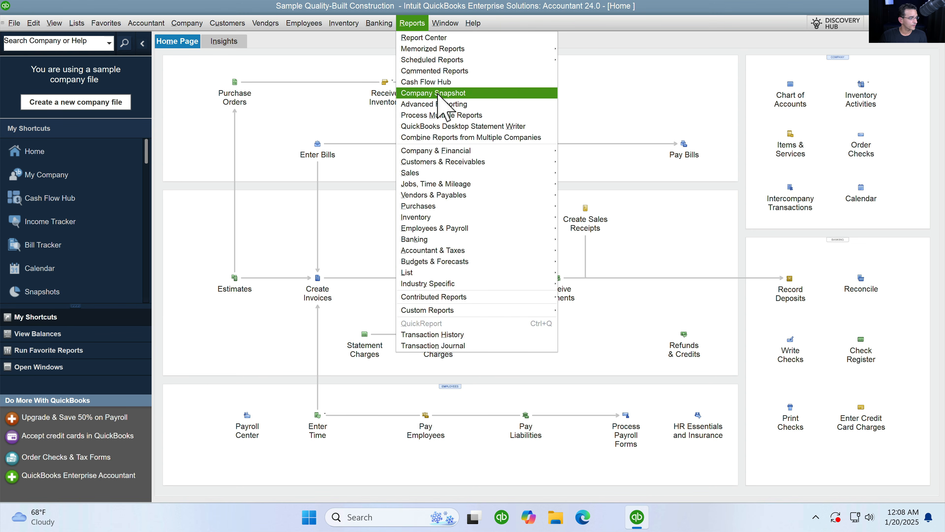
- Run the Desktop Profit & Loss Standard for All dates and check net income 225,004.95
mouse_move(469, 151)
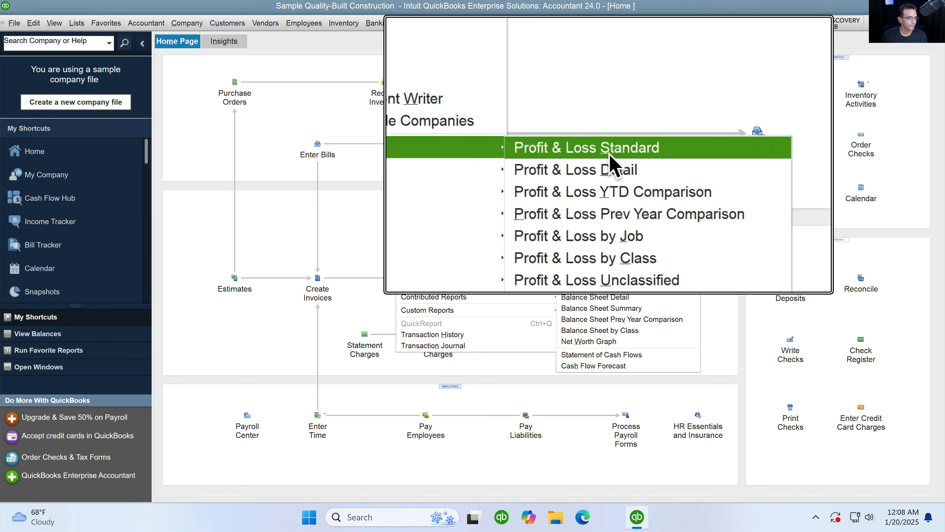
left_click(609, 153)
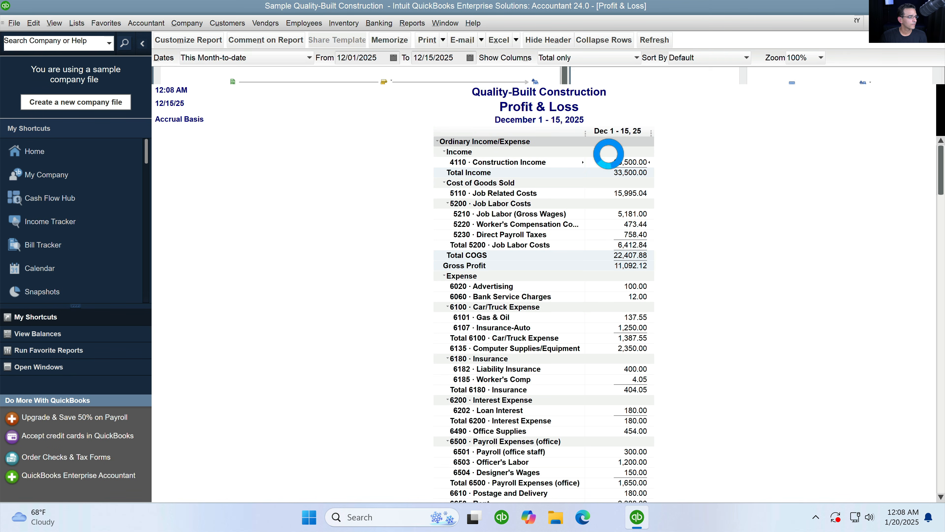
left_click(212, 58)
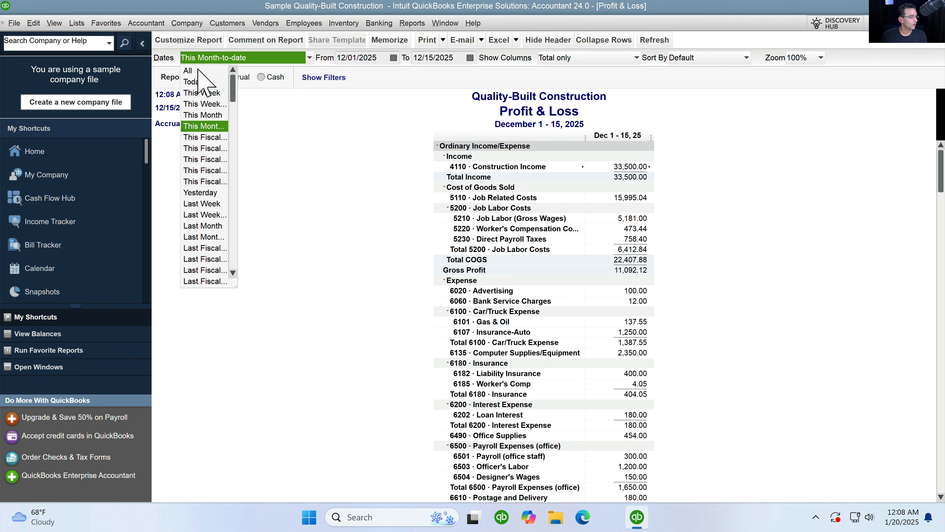
left_click(189, 71)
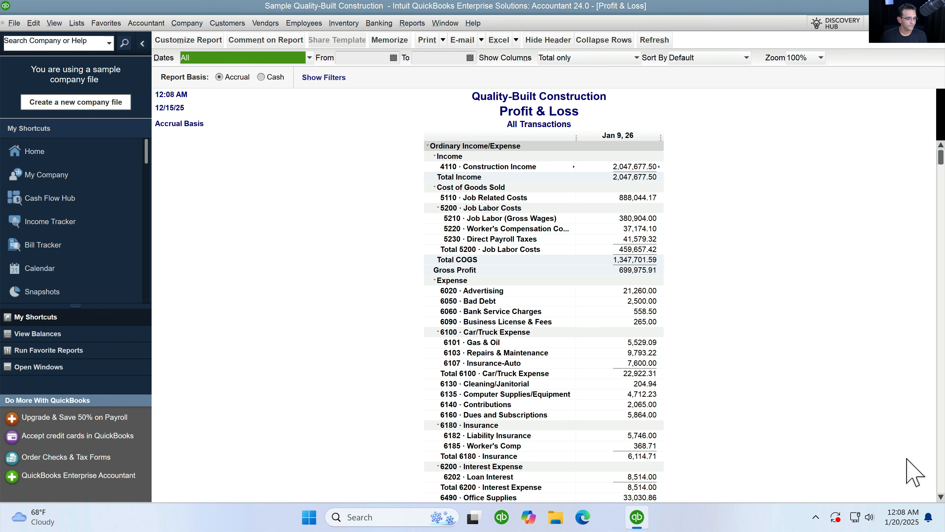
left_click(942, 471)
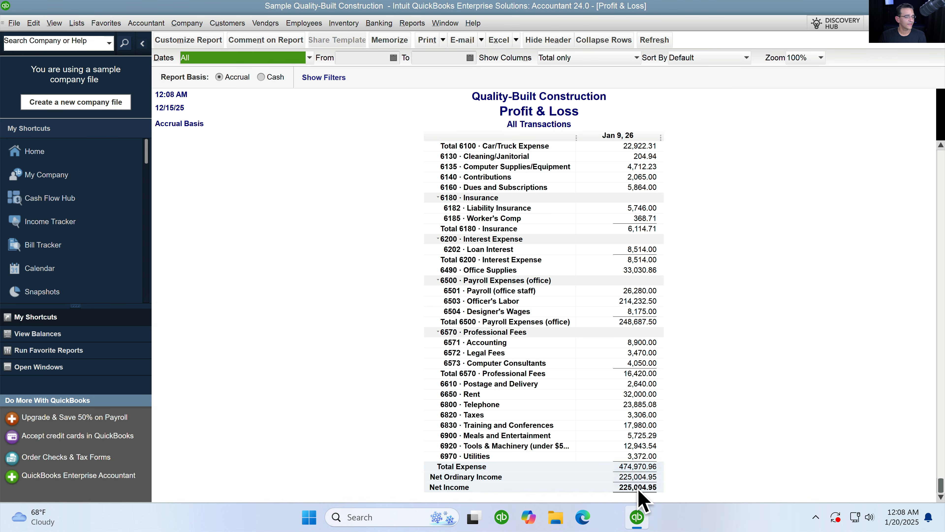
- Open the Balance Sheet Standard from Reports > Company & Financial
left_click(412, 23)
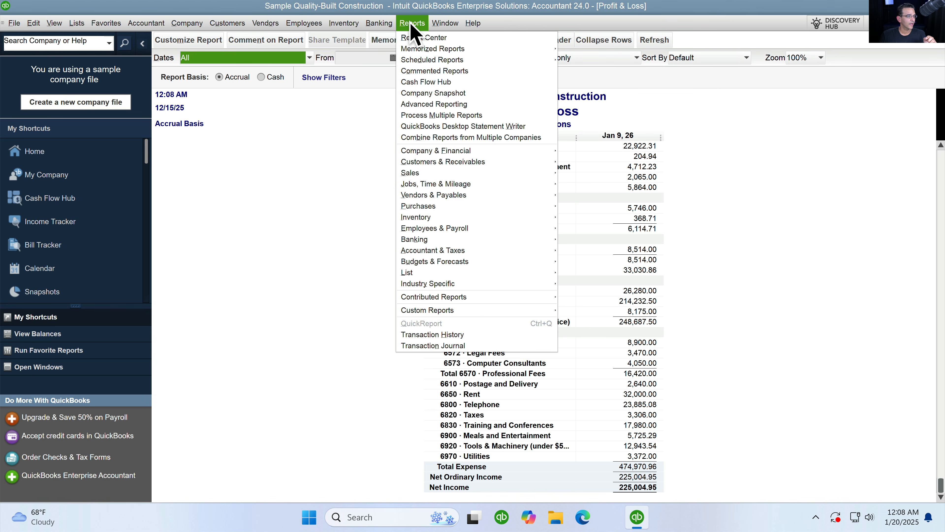
mouse_move(466, 156)
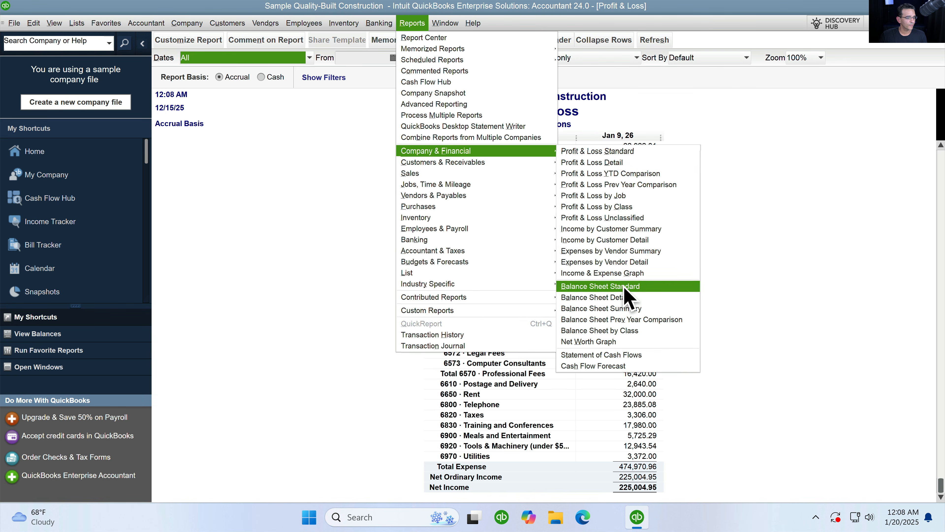
left_click(411, 23)
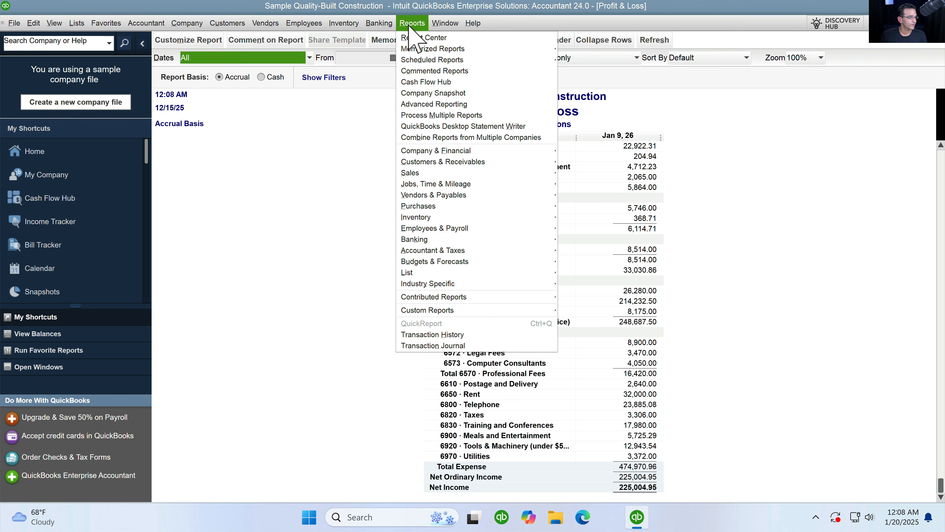
mouse_move(448, 153)
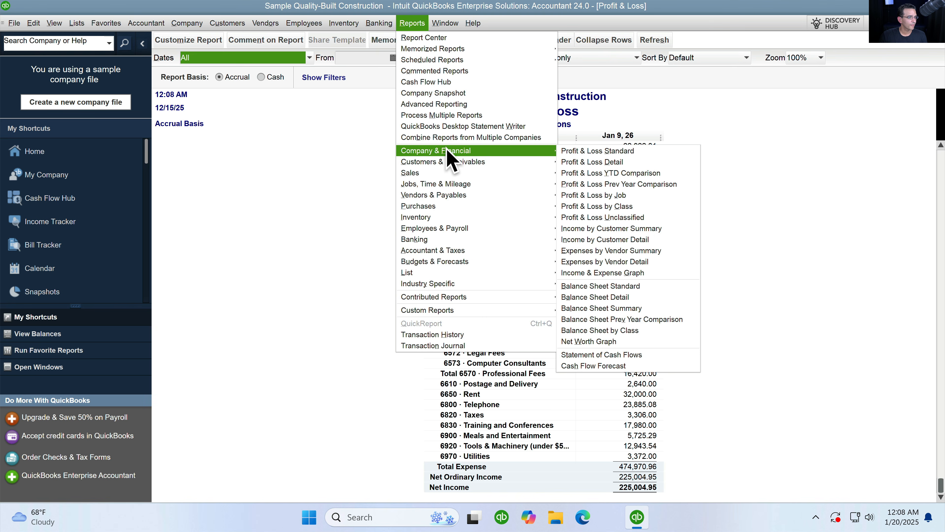
left_click(605, 286)
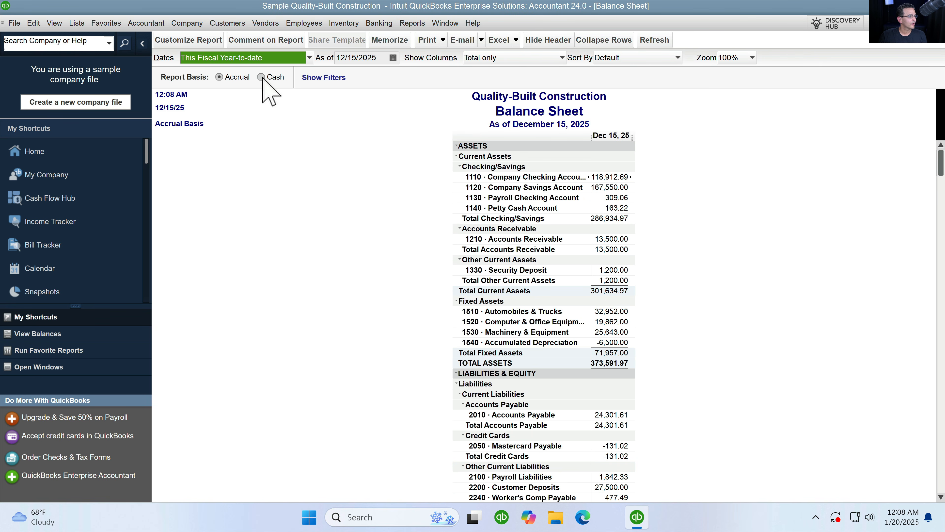
- Set the Balance Sheet dates to All and scroll to total liabilities & equity of 387,658.01
left_click(253, 58)
scroll(223, 97, "up", 3)
left_click(197, 67)
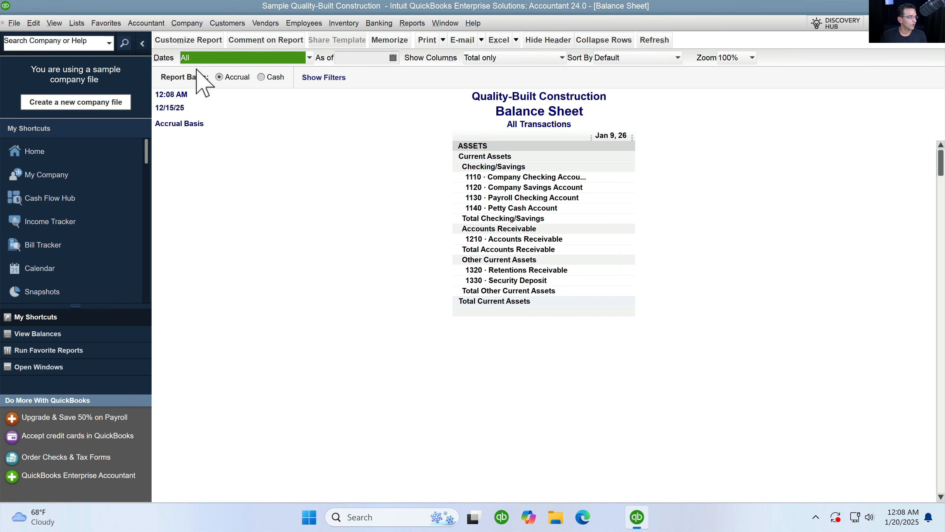
scroll(651, 300, "down", 5)
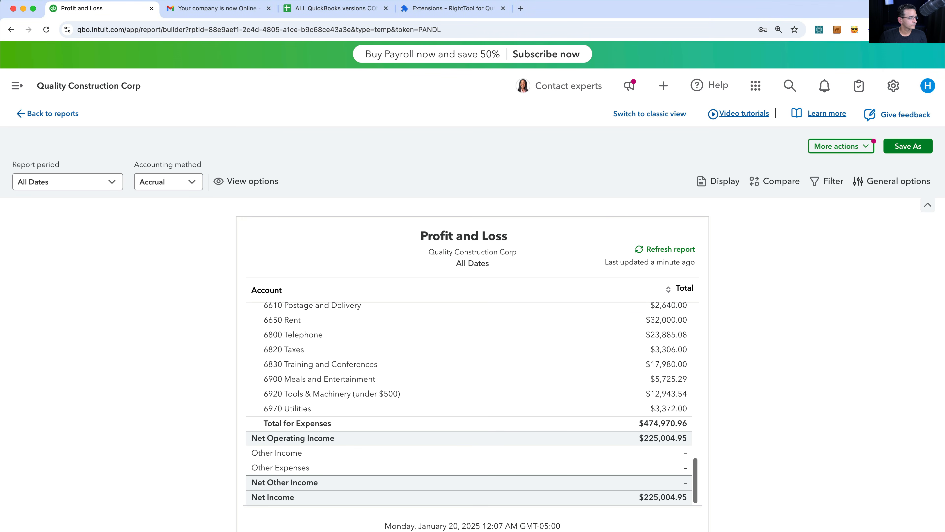
- Run the Online Balance Sheet report for All Dates
left_click(49, 113)
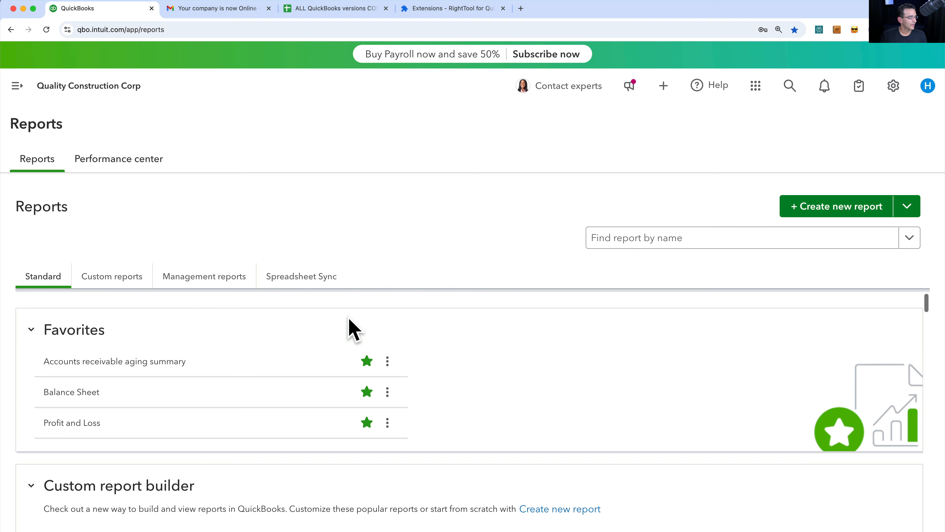
scroll(231, 350, "down", 2)
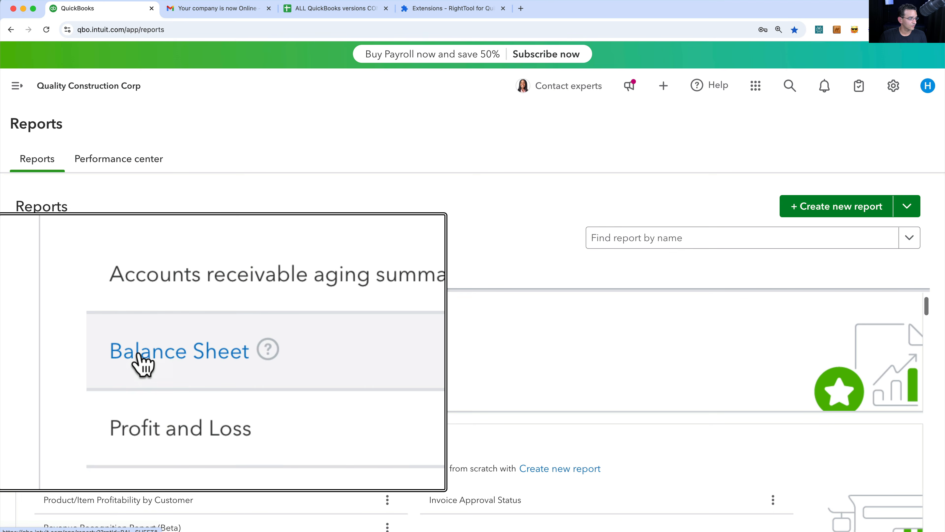
left_click(66, 352)
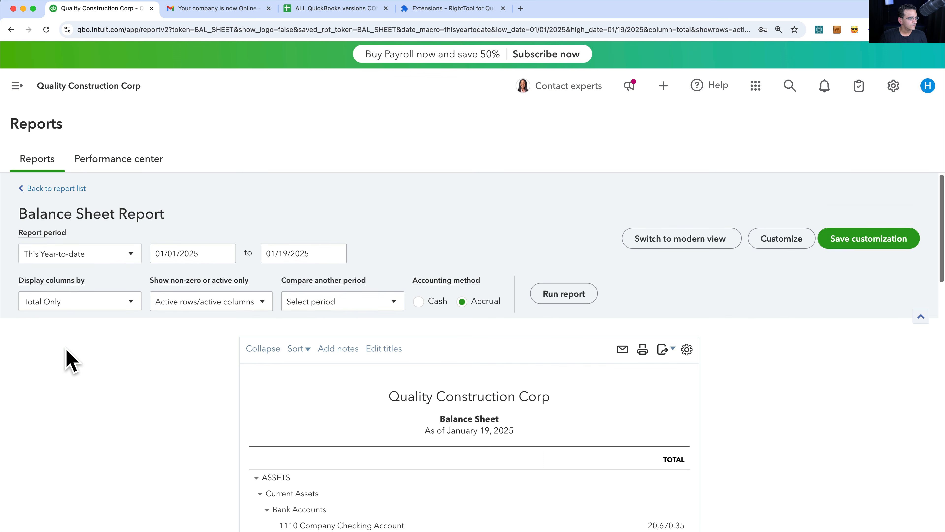
left_click(69, 257)
left_click(59, 276)
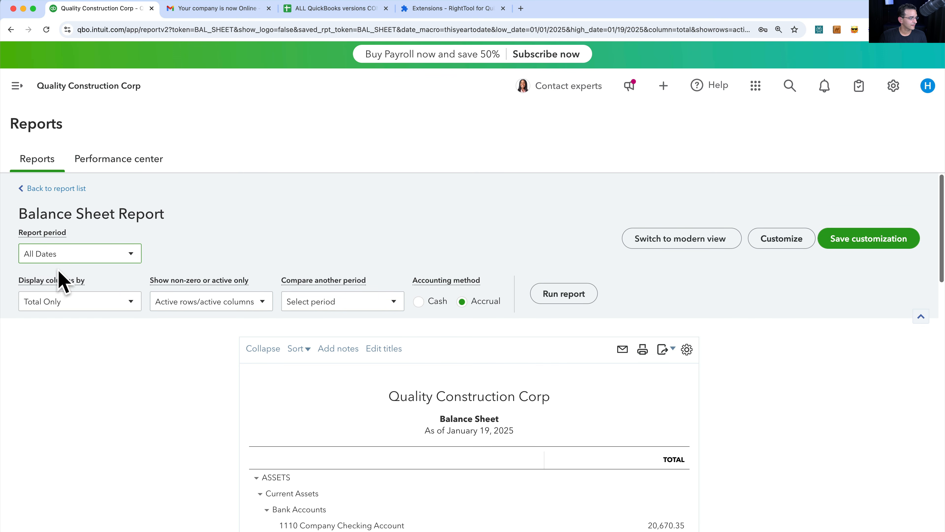
left_click(580, 295)
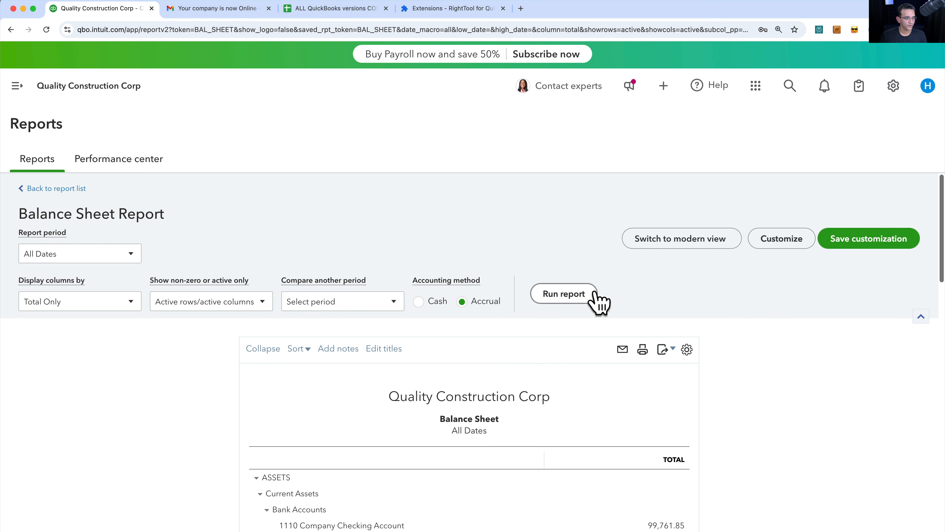
- View the Balance Sheet in modern layout, confirm total assets $387,658.01, then return to Desktop
left_click(700, 248)
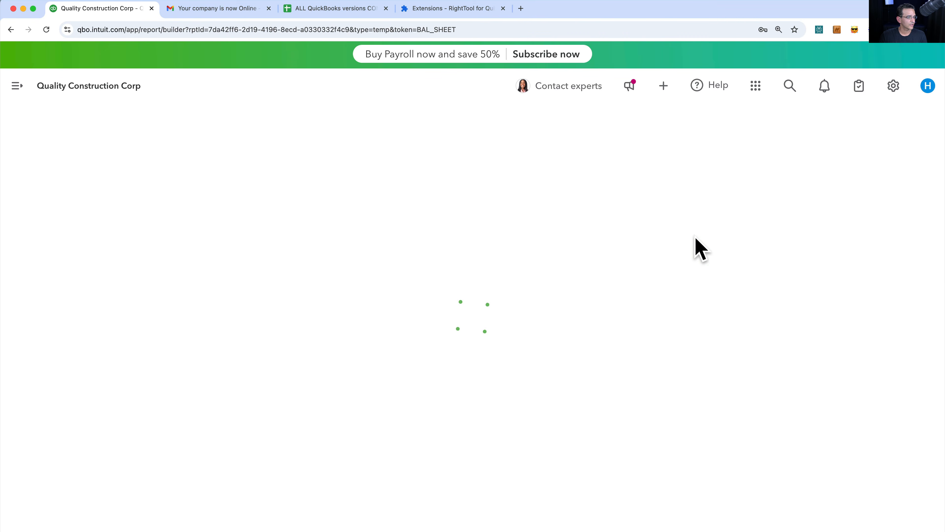
left_click(64, 182)
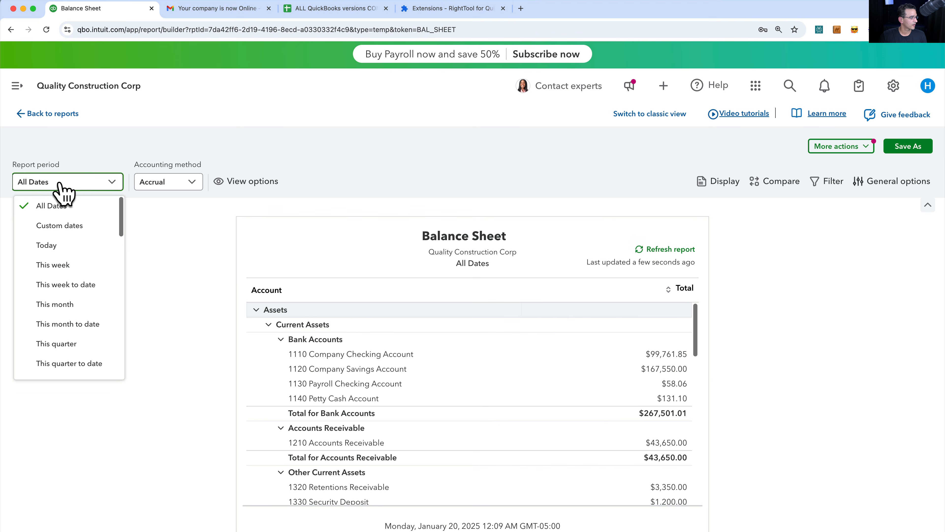
left_click(48, 207)
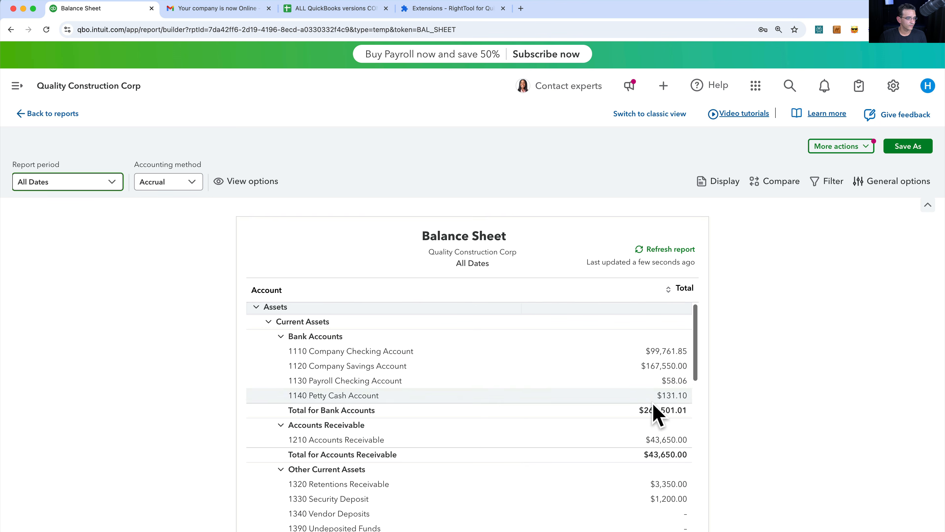
scroll(655, 414, "down", 5)
scroll(670, 423, "down", 2)
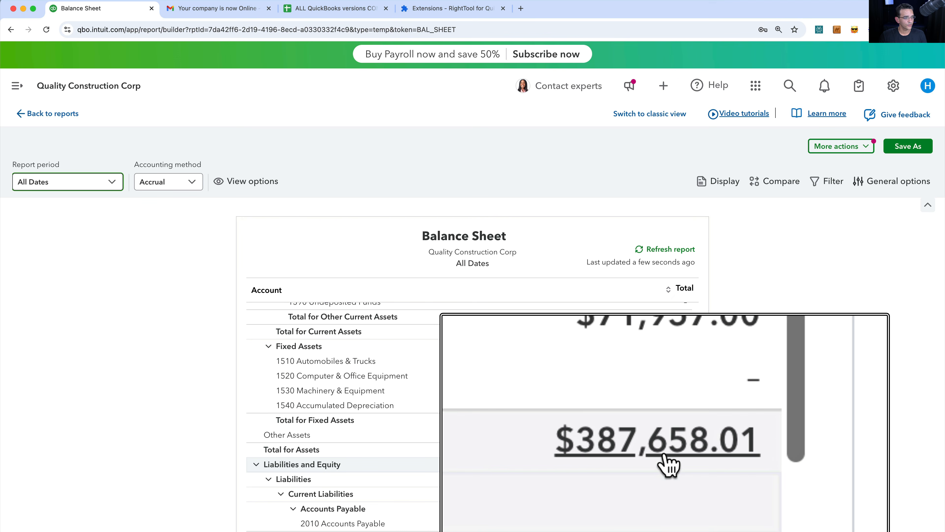
key("super+Tab")
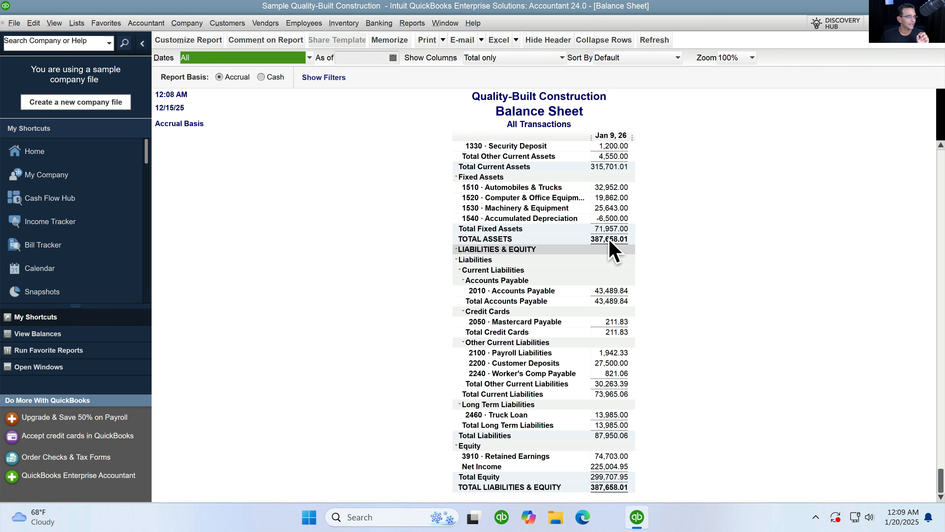
- Close the Desktop Balance Sheet without memorizing it and return to the Profit & Loss's From date
left_click(933, 18)
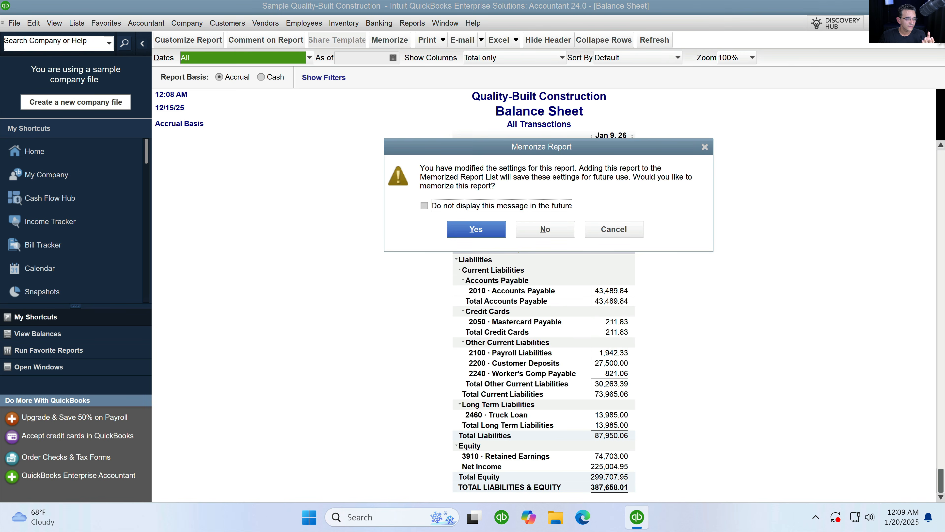
left_click(557, 231)
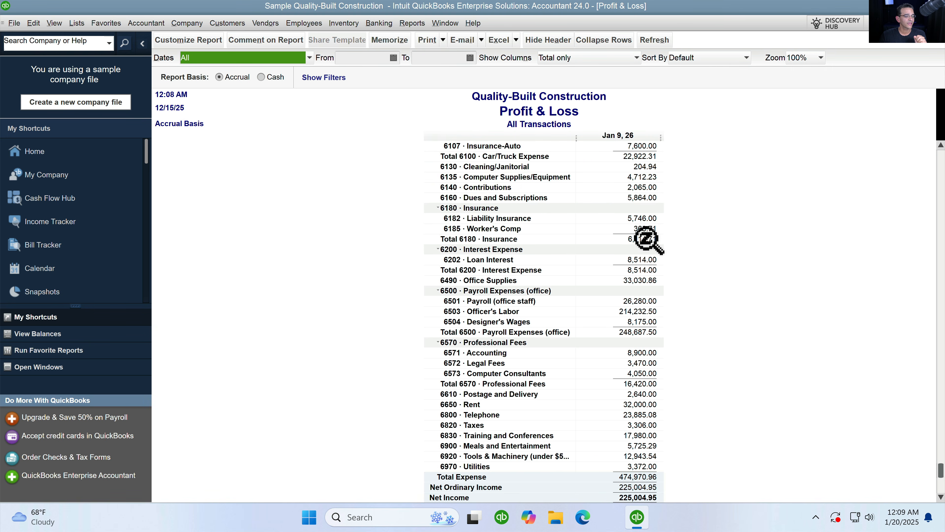
scroll(648, 239, "up", 7)
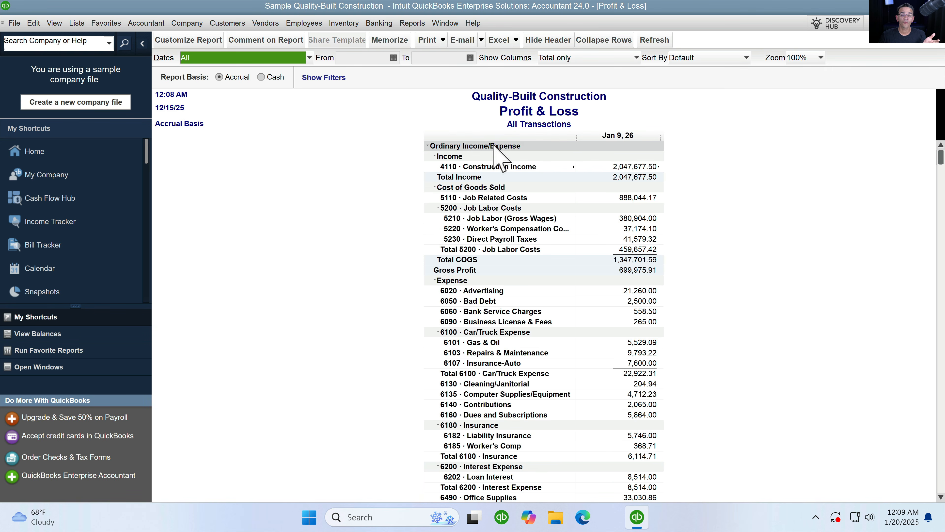
left_click(354, 58)
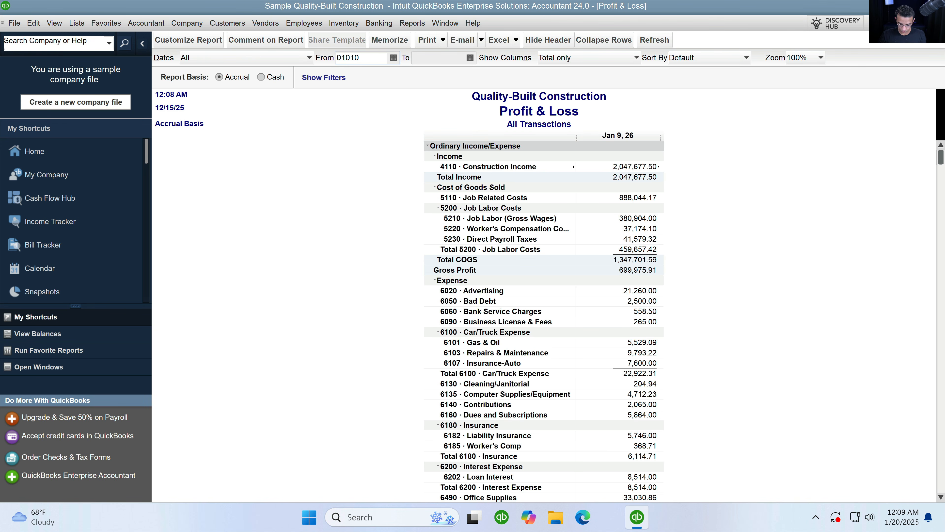
- Set the Profit & Loss dates from 01/01/2022 to 12/31/2024, clearing the date-format warning
key("Tab")
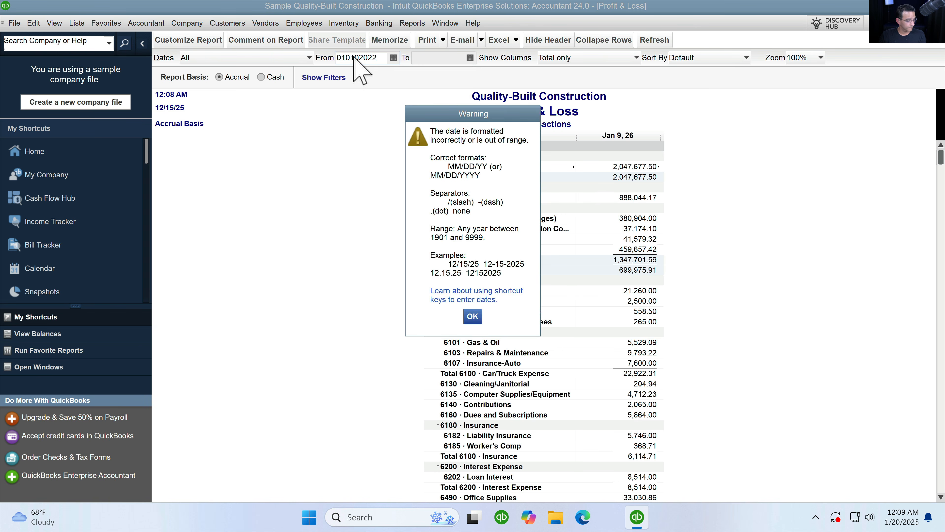
key("Return")
type("0")
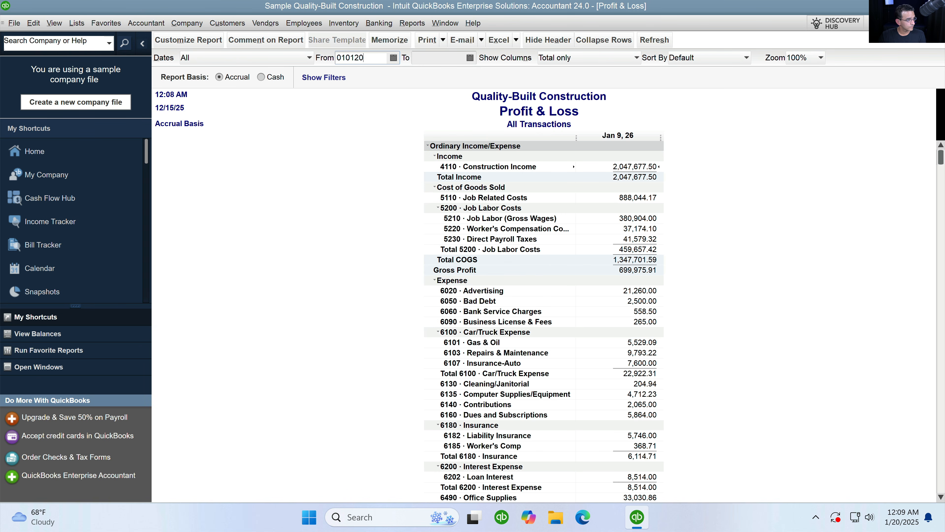
type("1/01/2022")
key("Tab")
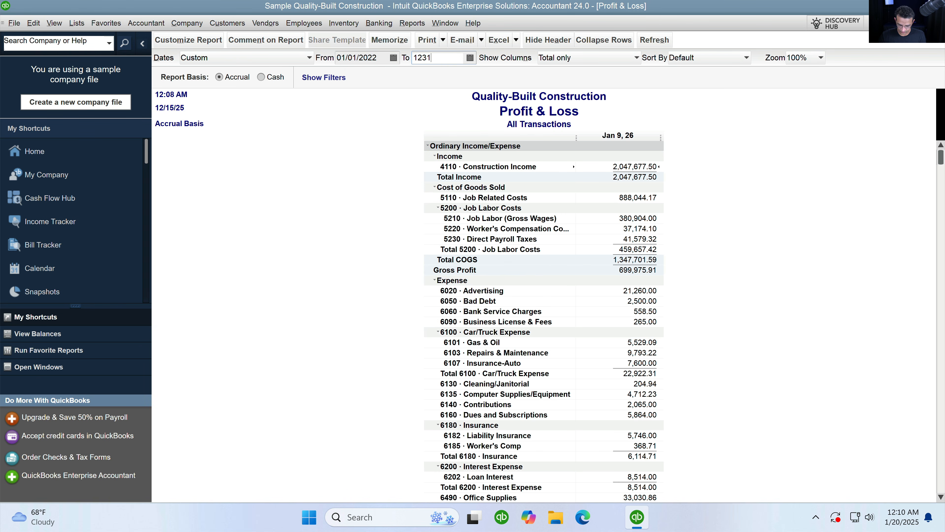
key("Tab")
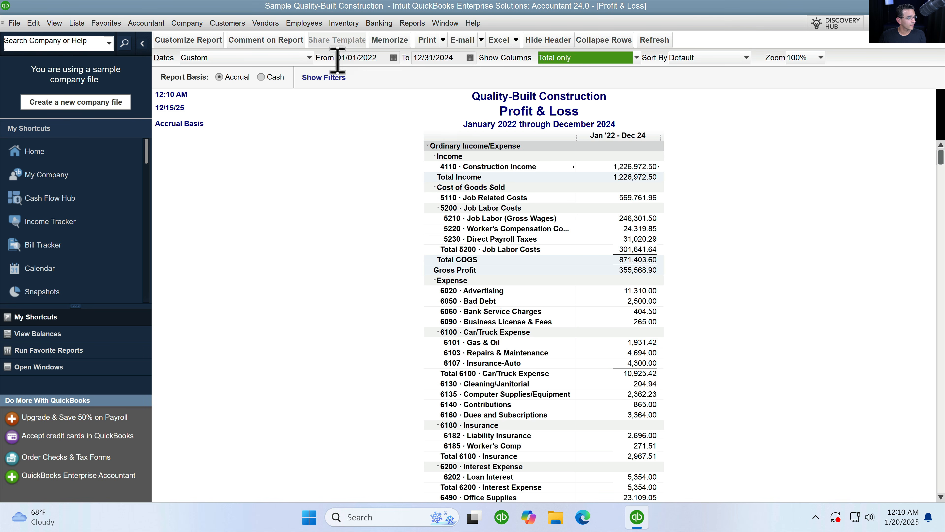
- Show columns by Year, giving net income -345.00, 71,103.81 and 48,670.06
left_click(572, 59)
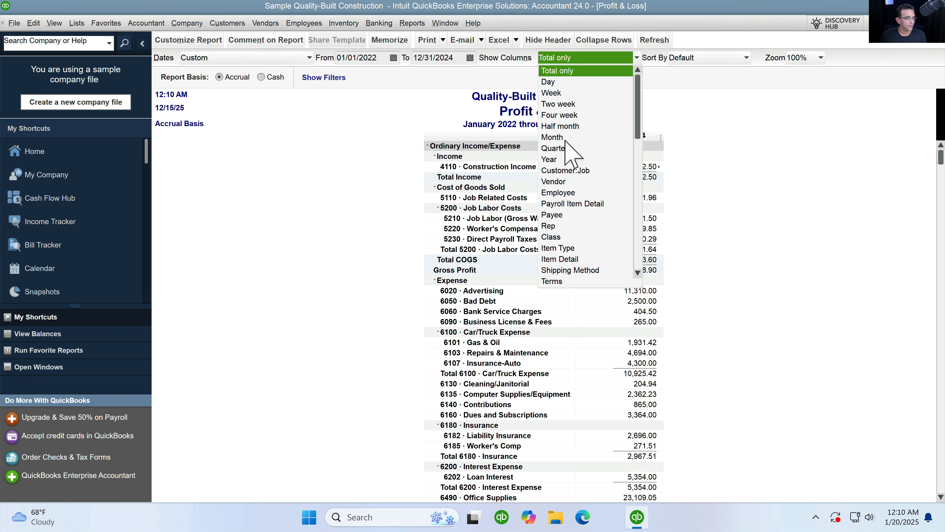
left_click(562, 159)
scroll(623, 295, "down", 7)
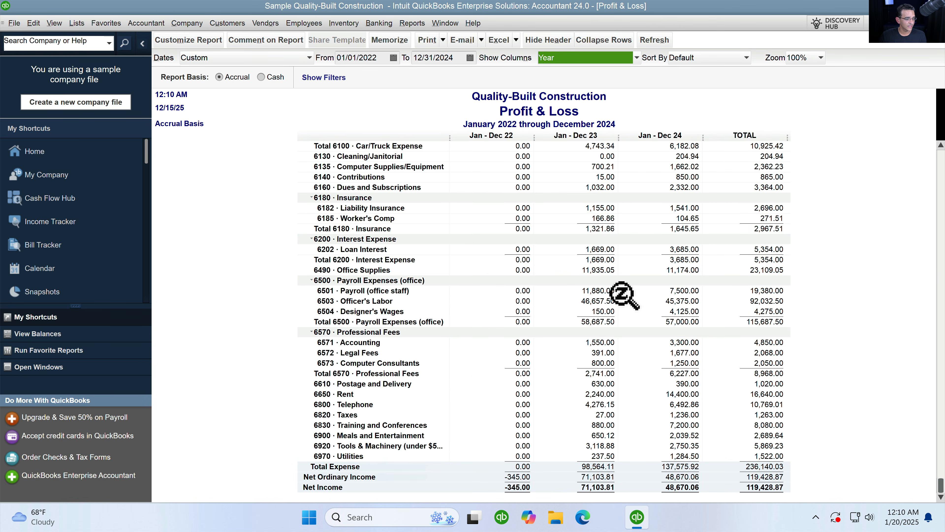
left_click(519, 481)
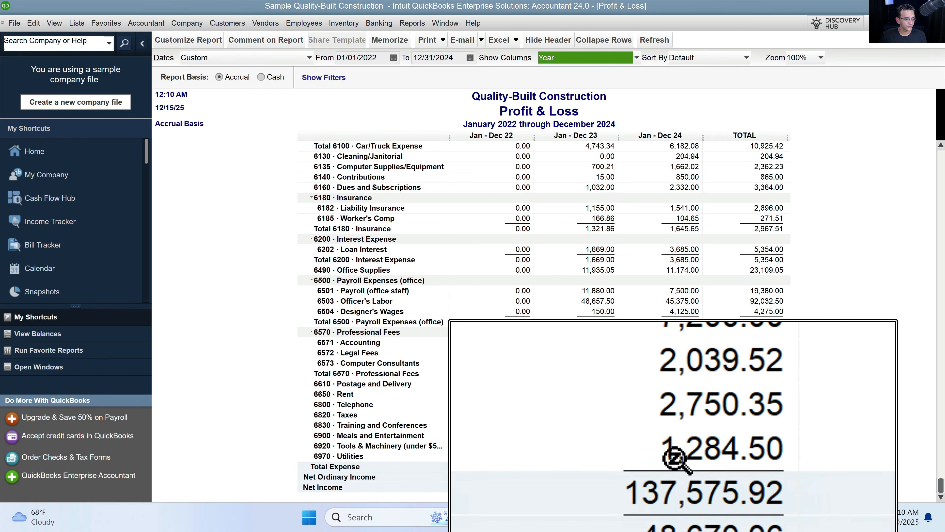
key("super+Escape")
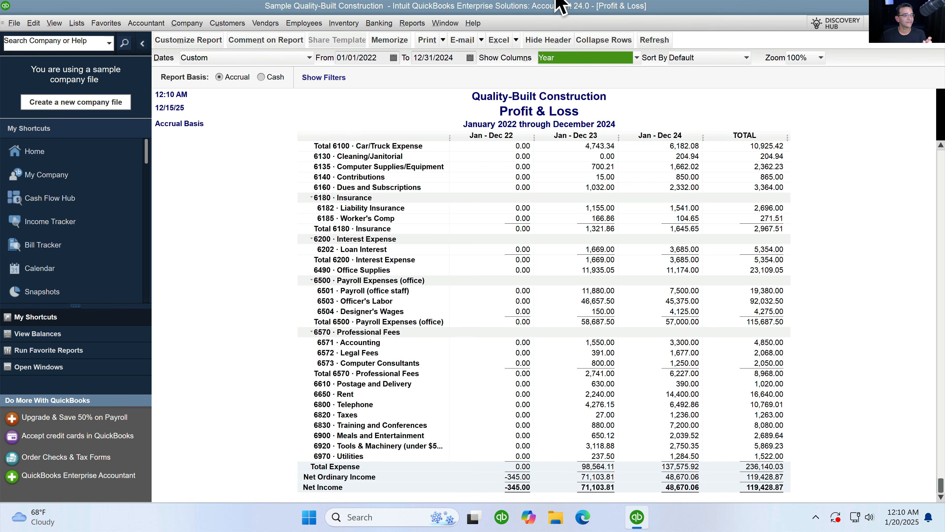
mouse_move(637, 517)
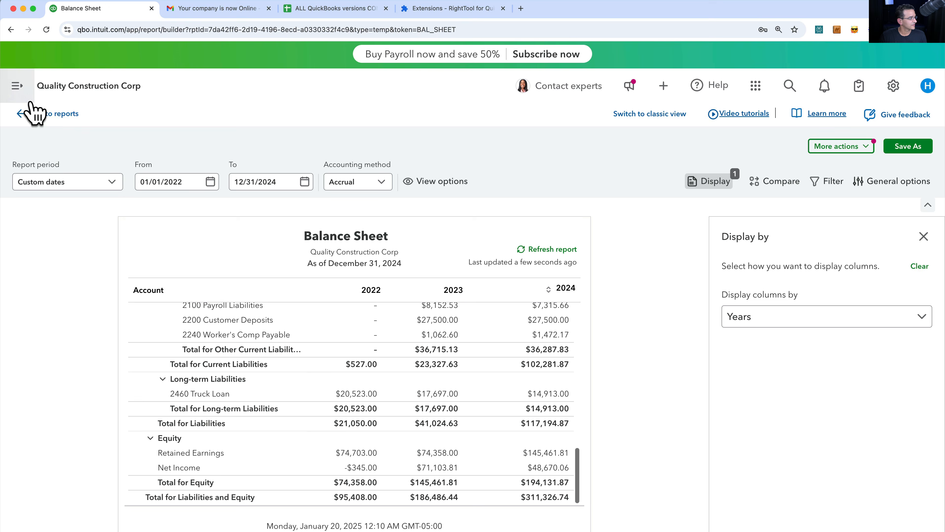
- Save the customized Balance Sheet on leaving and open the Profit and Loss report
left_click(47, 113)
left_click(583, 332)
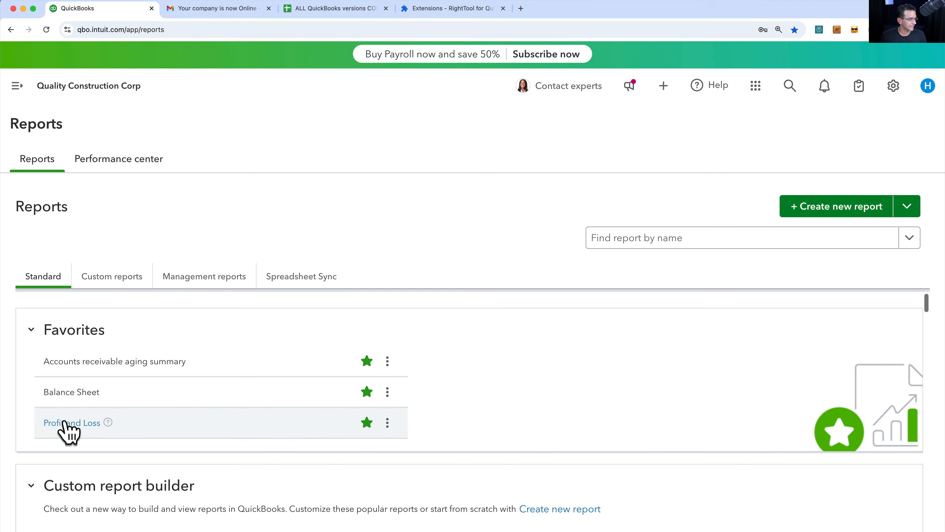
left_click(66, 422)
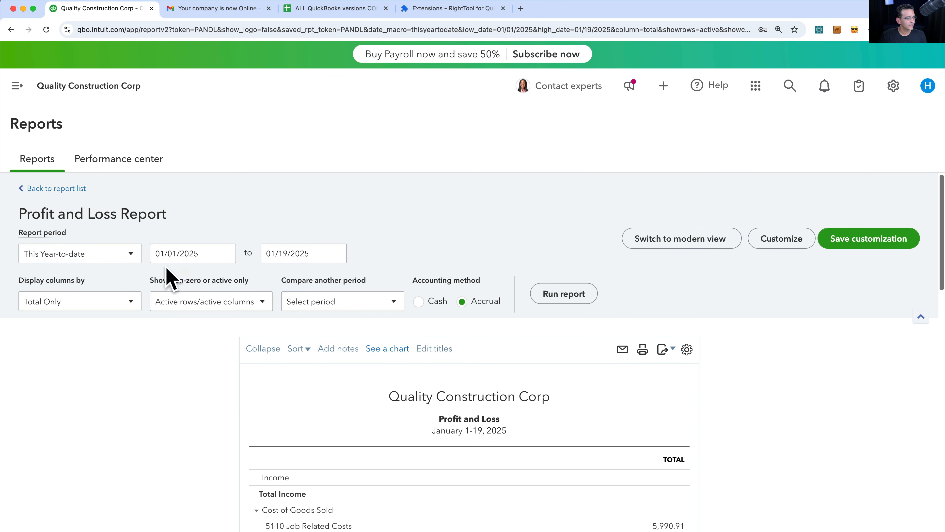
- Run the Profit and Loss for 01/01/2022–12/31/2024 by Years: net income -$345.00, $71,103.81, $48,670.06
left_click(48, 261)
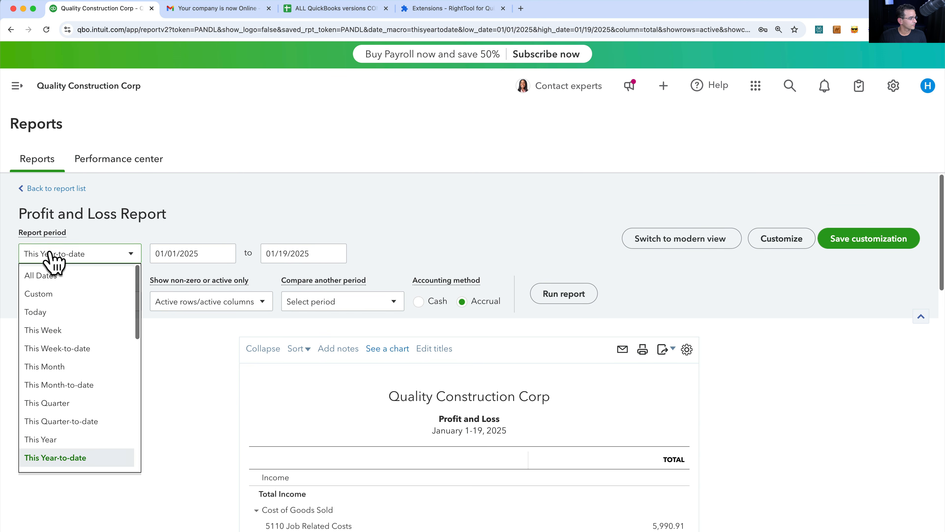
left_click(54, 295)
left_click(188, 249)
type("0")
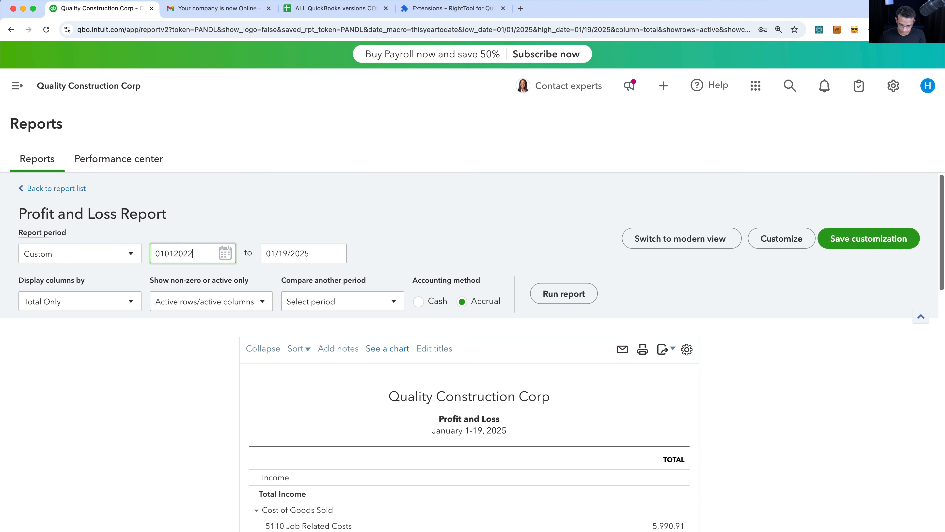
type("1/01/2022")
key("Tab")
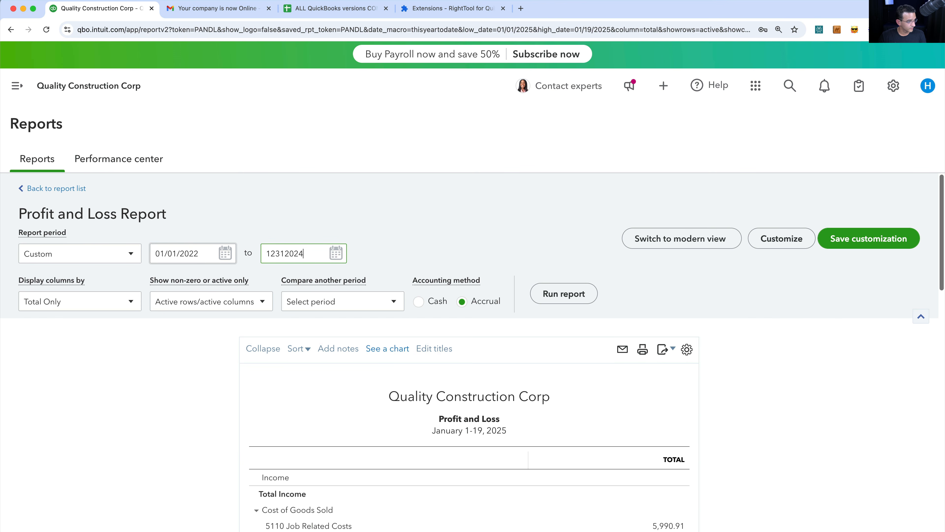
key("Tab")
left_click(47, 309)
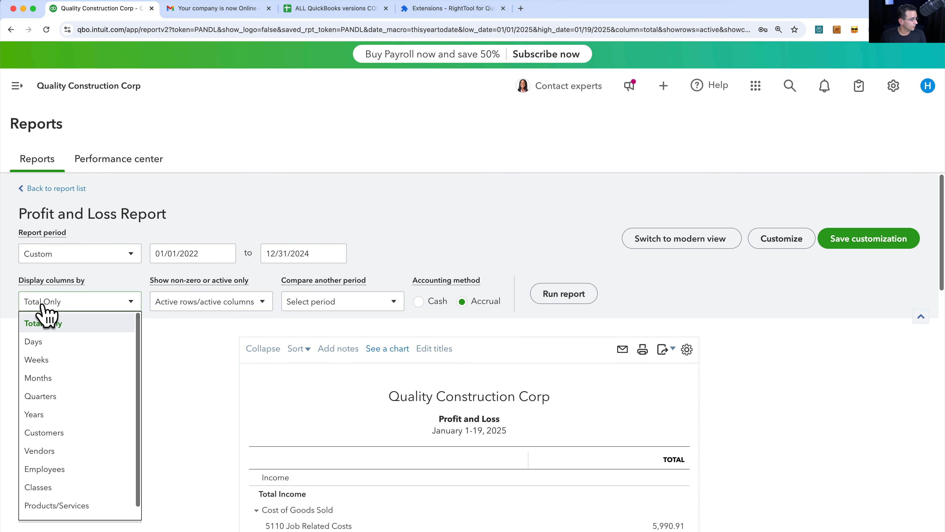
left_click(58, 416)
left_click(571, 295)
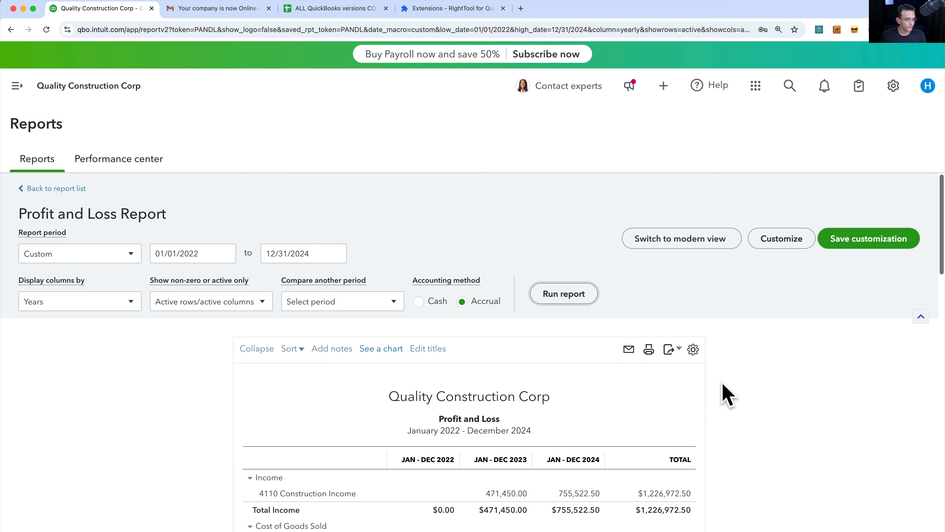
scroll(726, 395, "down", 20)
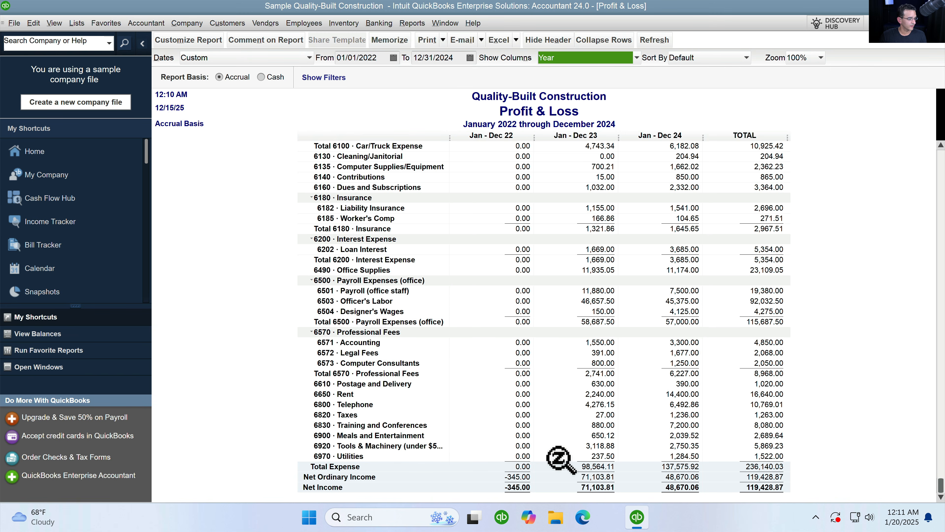
scroll(558, 458, "up", 5)
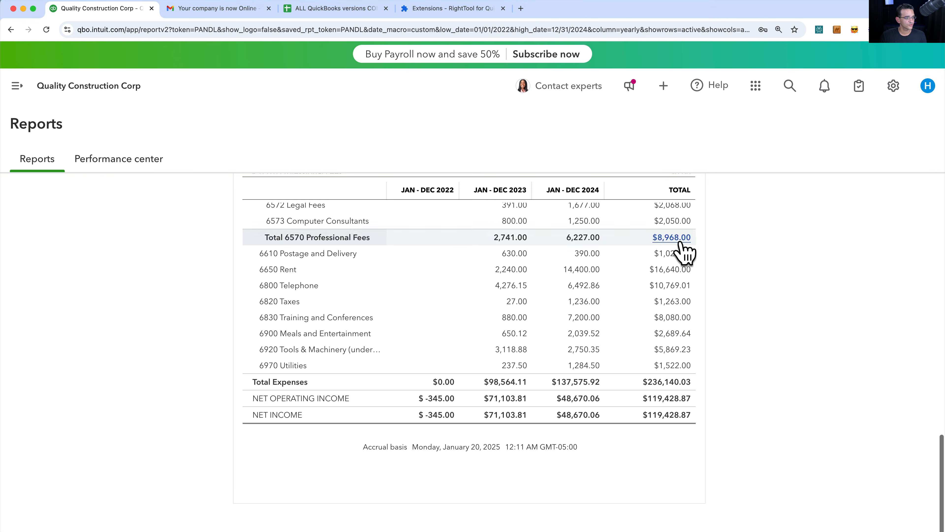
- Switch the 2022–2024 Profit and Loss to modern view and check net income of $119,428.87
scroll(686, 254, "up", 15)
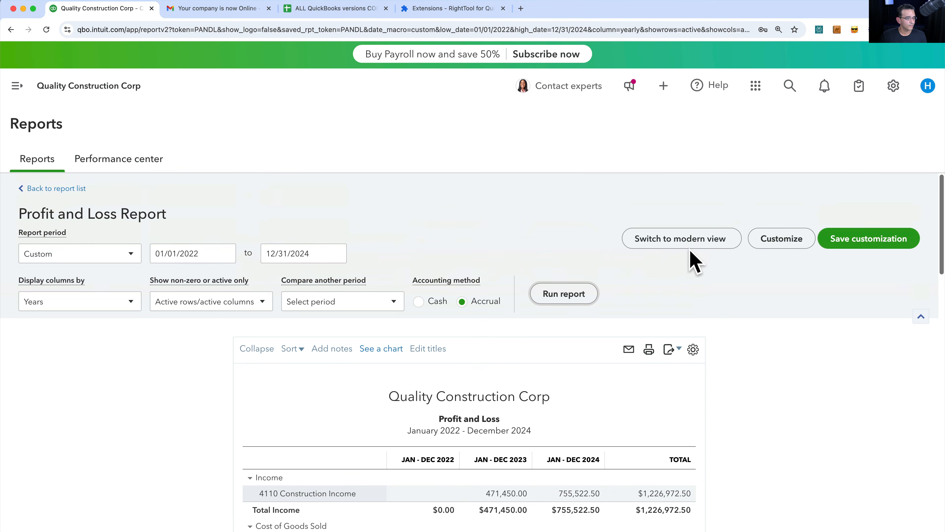
left_click(684, 240)
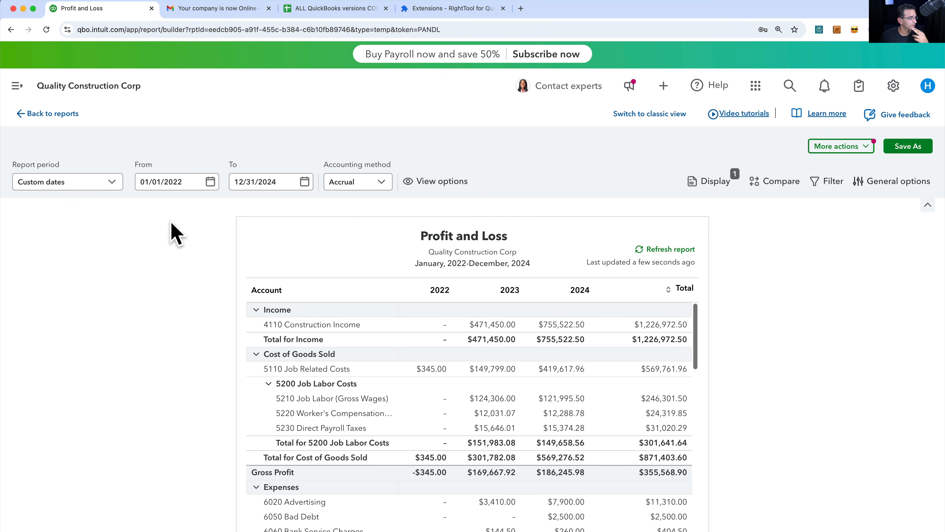
scroll(625, 376, "down", 10)
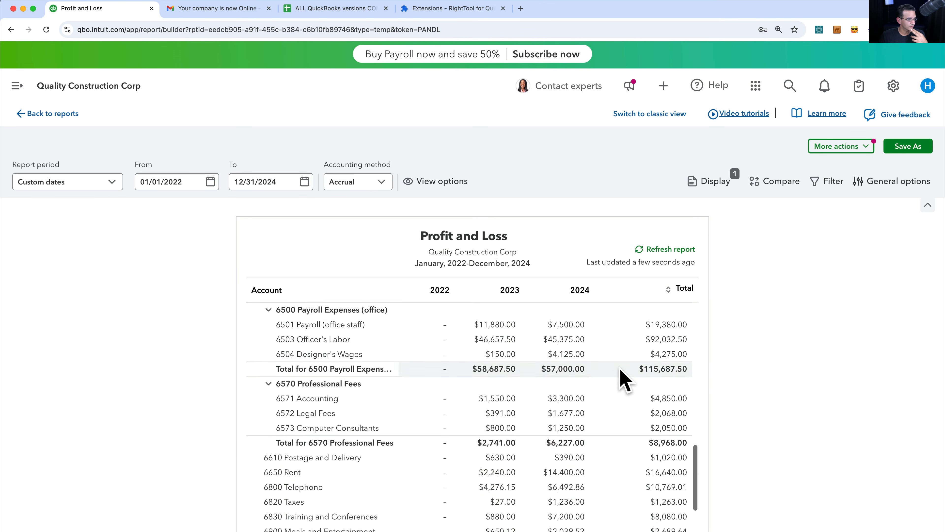
scroll(453, 497, "up", 5)
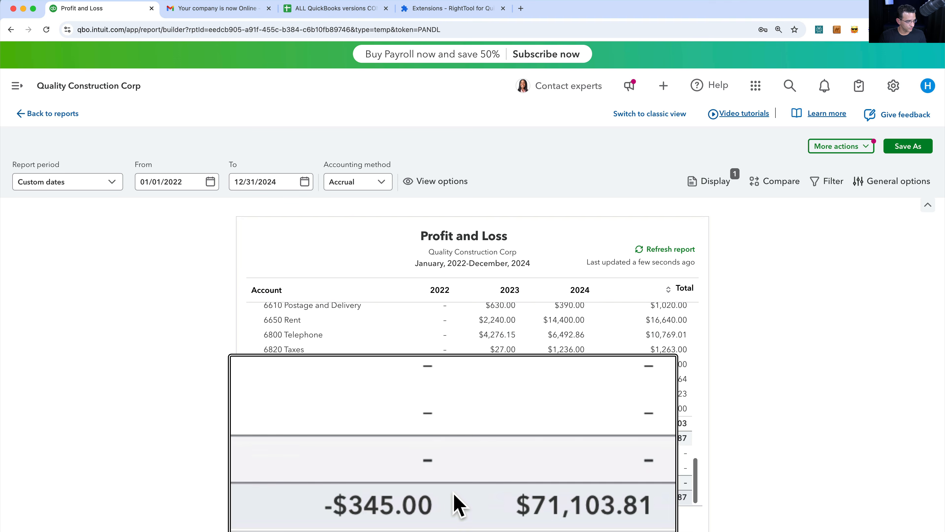
scroll(562, 499, "down", 5)
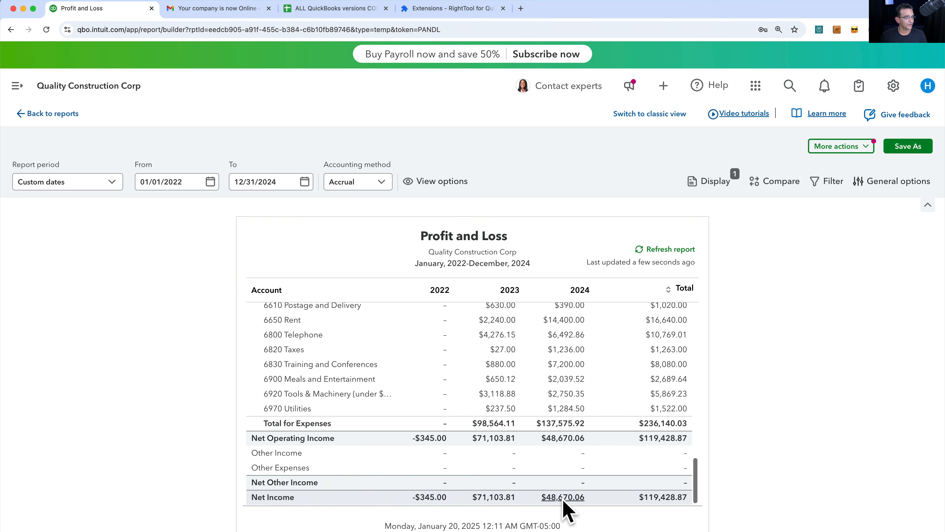
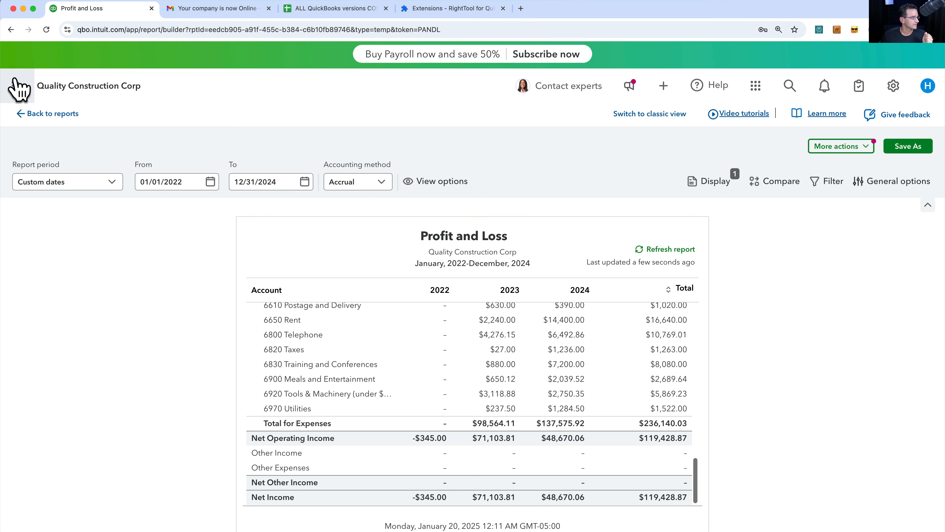
- Open the Quality Construction Corp Home Page from Dashboards > Home in the sidebar
left_click(16, 86)
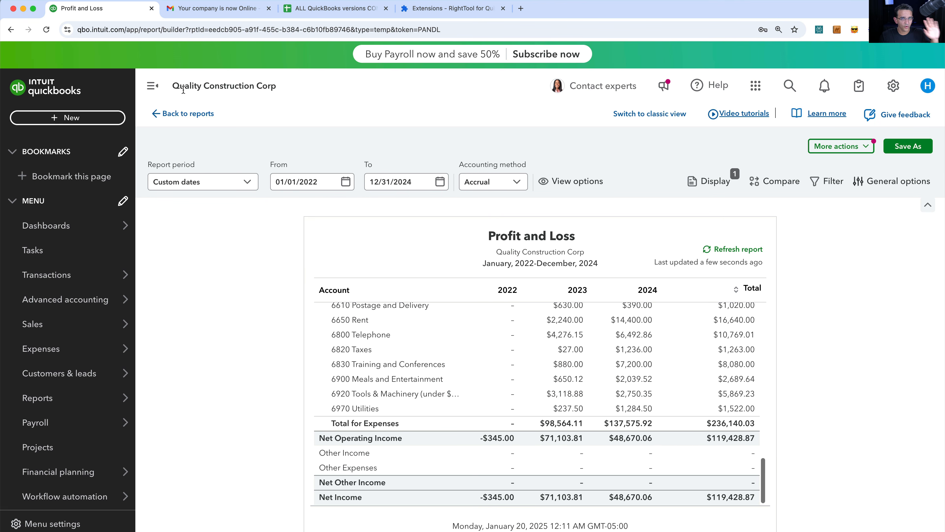
mouse_move(74, 234)
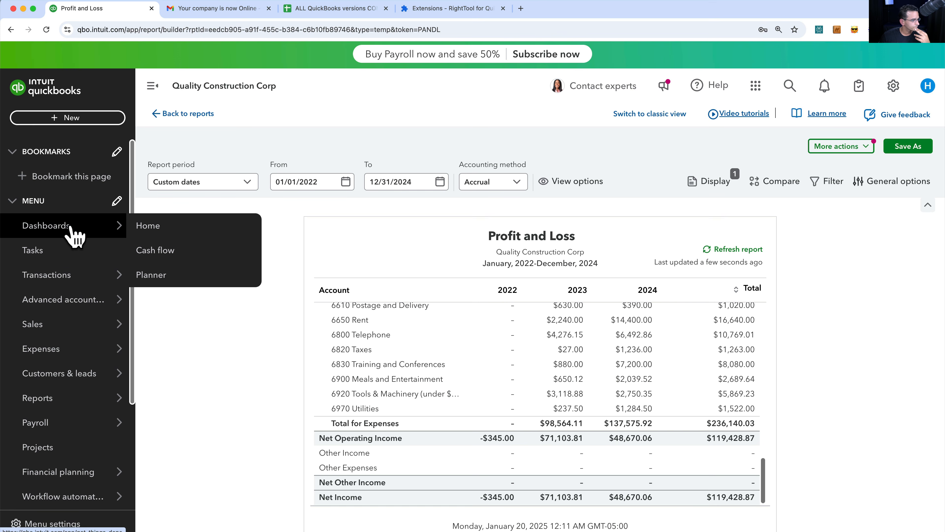
left_click(157, 231)
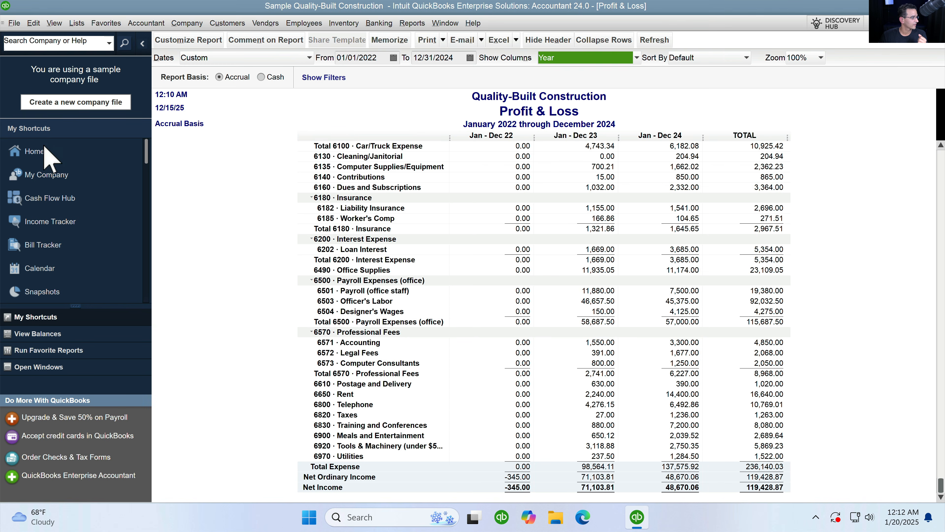
left_click(36, 151)
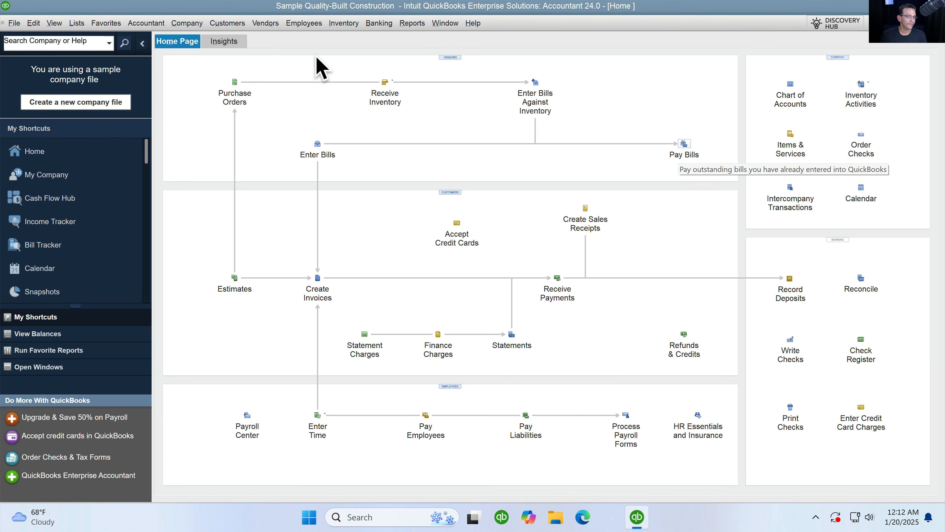
left_click(225, 24)
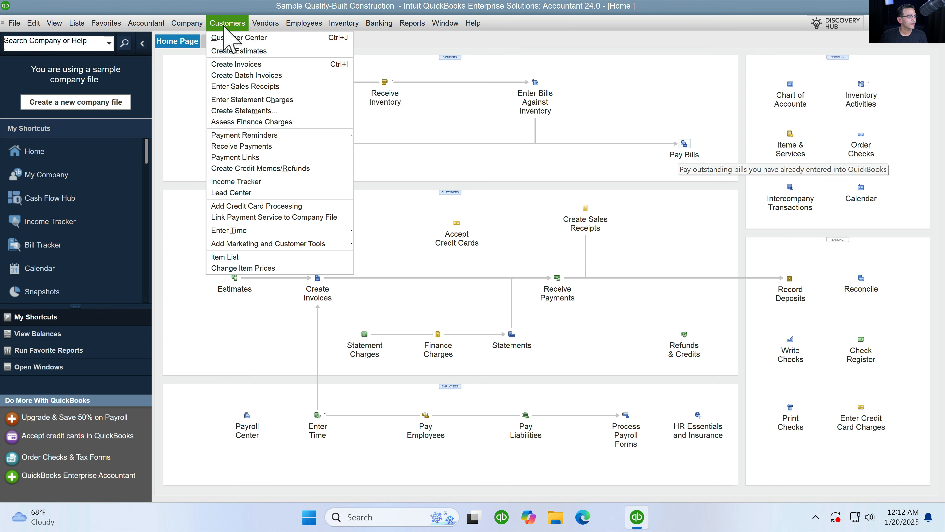
left_click(224, 24)
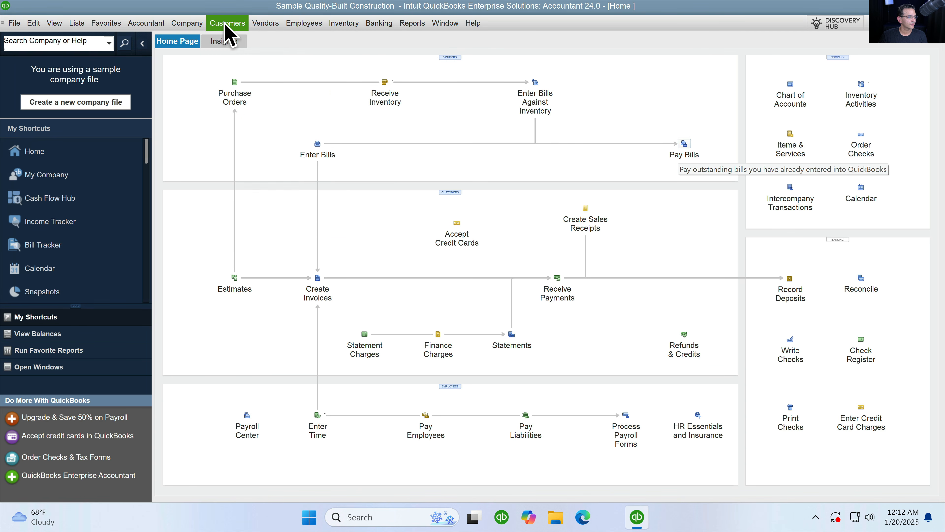
left_click(226, 24)
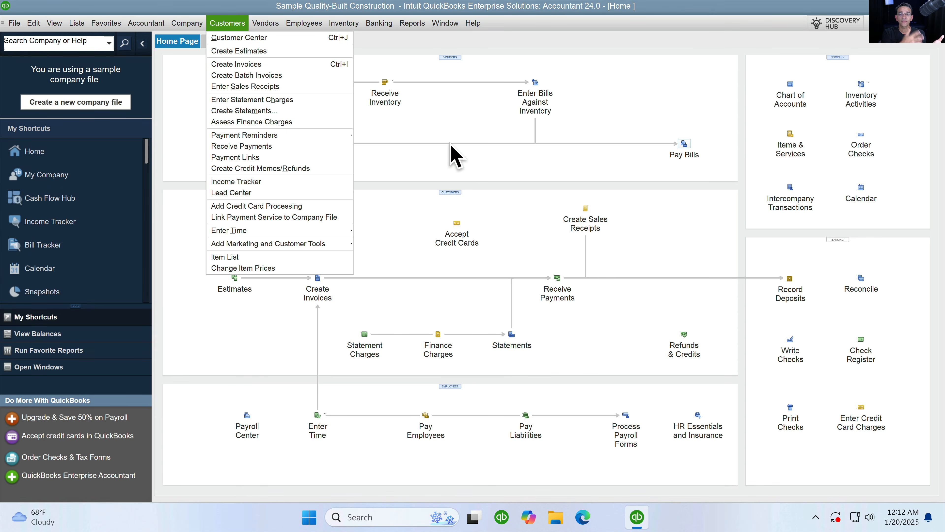
left_click(452, 145)
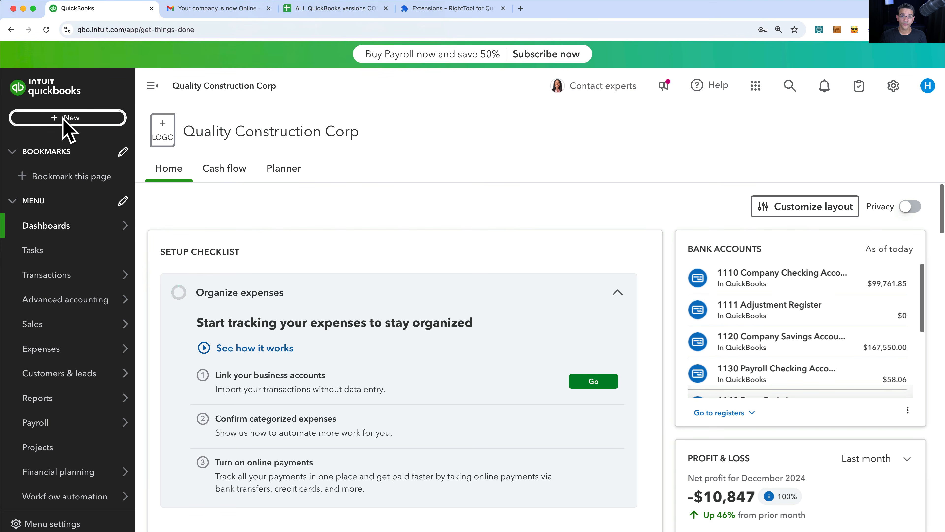
- Browse the + New transaction types, then collapse the navigation sidebar
left_click(64, 118)
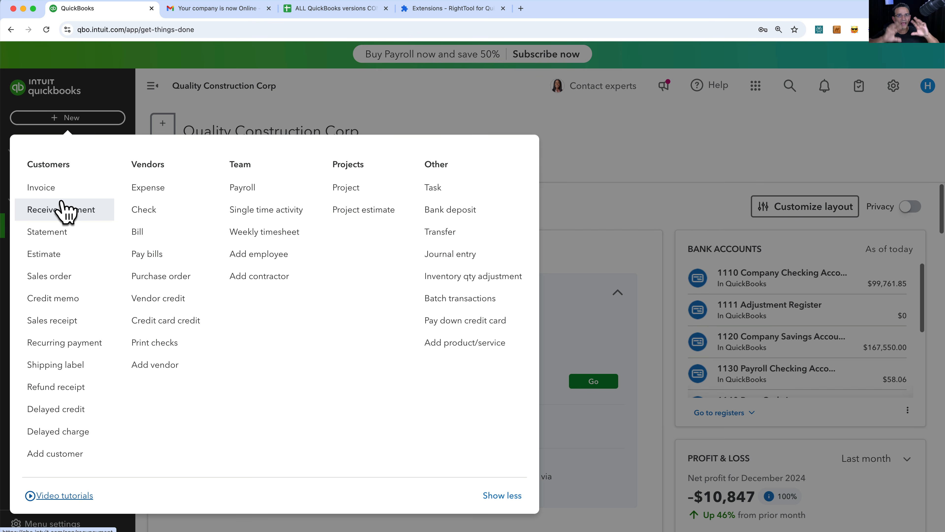
left_click(167, 93)
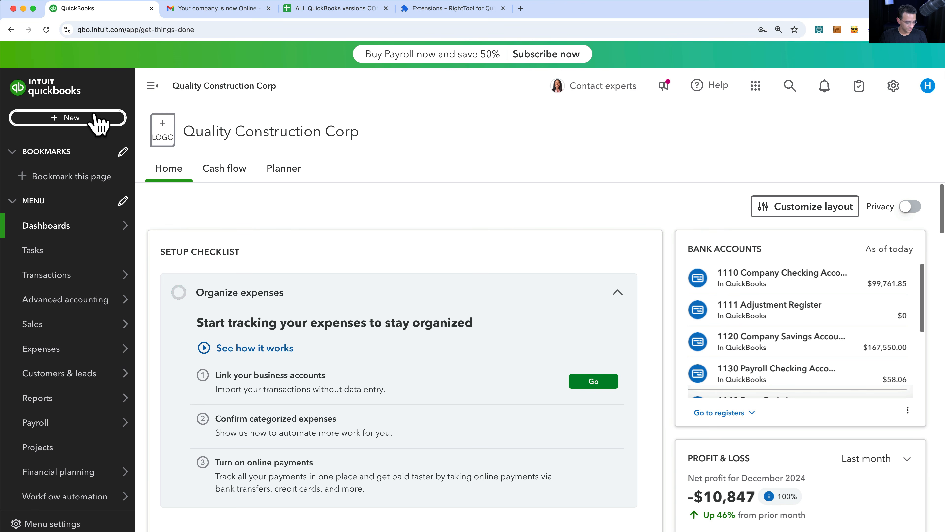
left_click(151, 88)
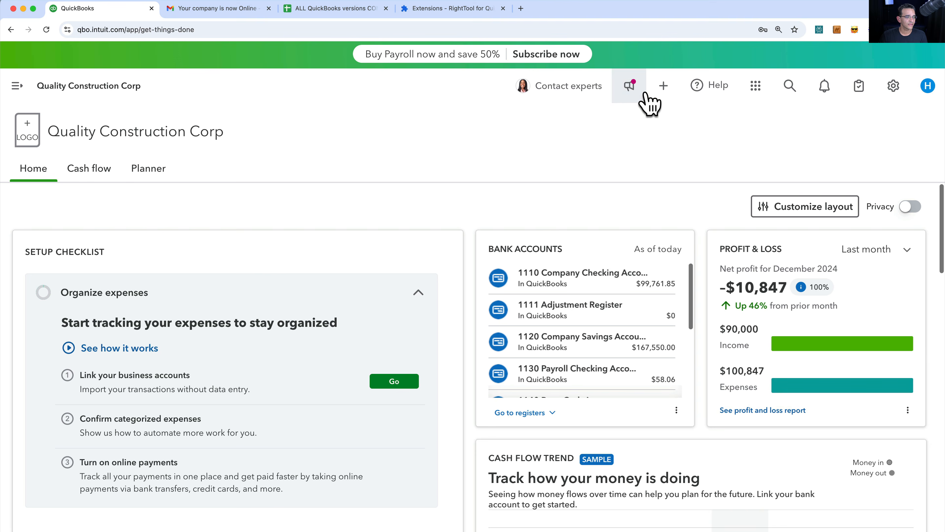
- Review the + New transaction list and the gear's settings and tools overview
left_click(664, 87)
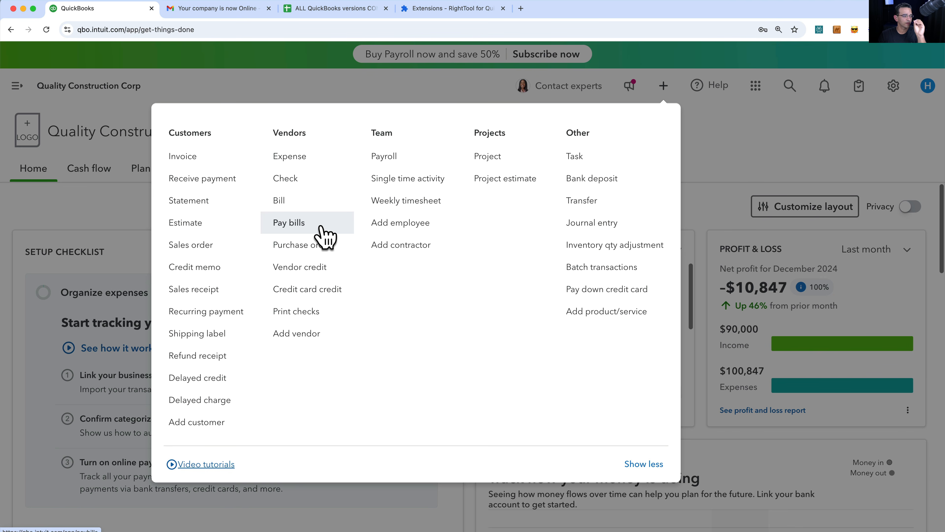
left_click(661, 88)
left_click(661, 86)
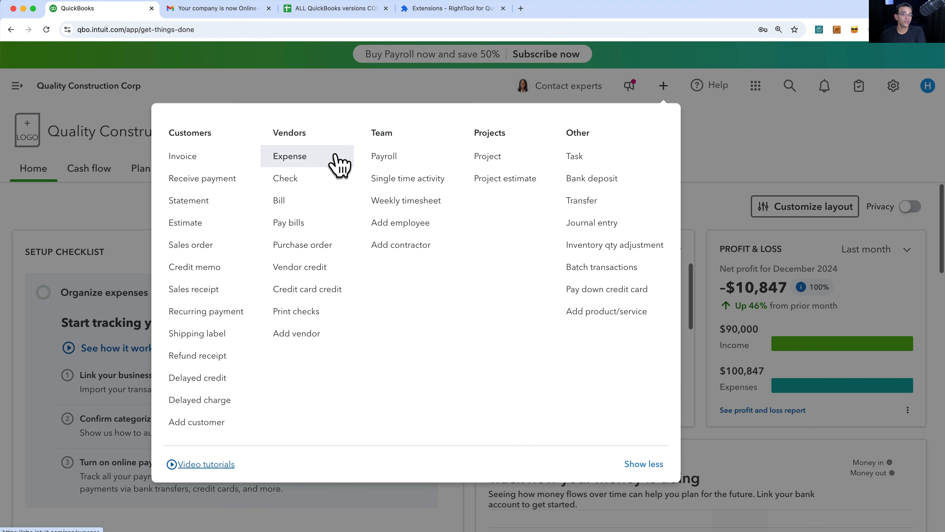
left_click(664, 92)
left_click(895, 87)
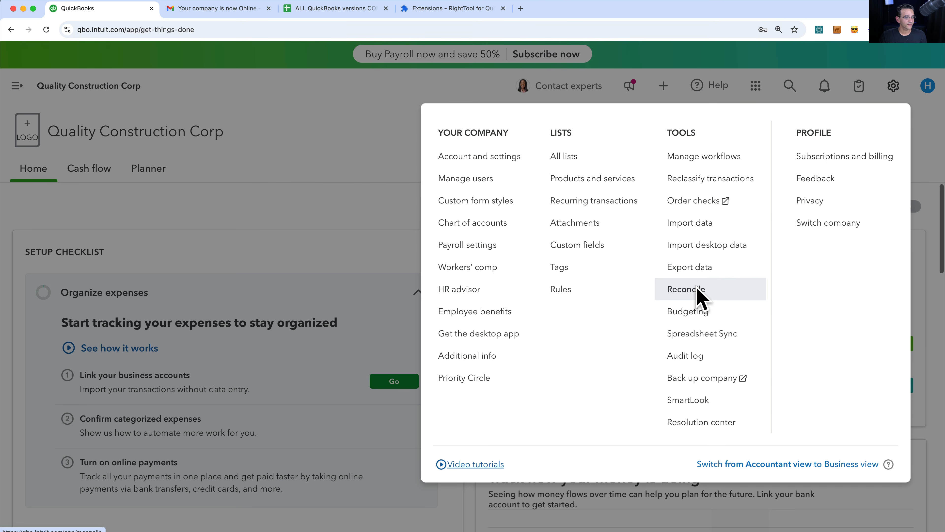
left_click(894, 86)
left_click(893, 86)
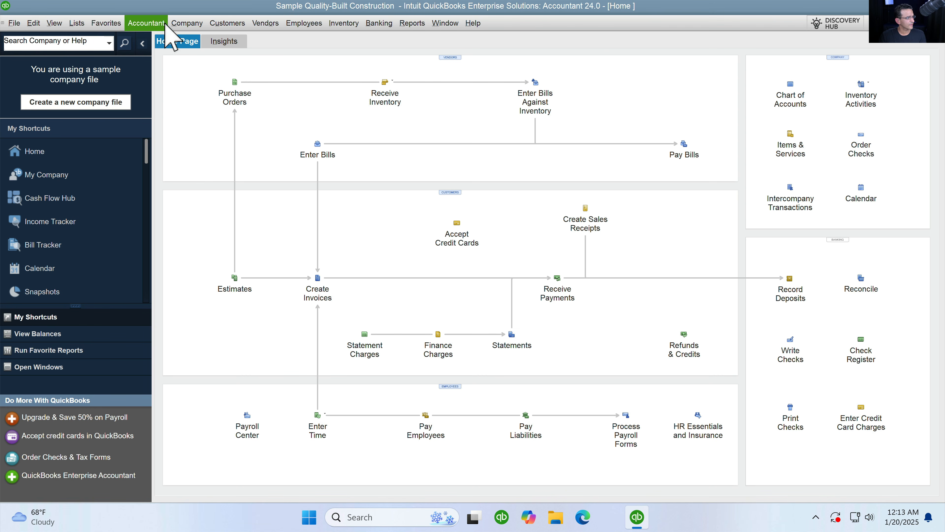
- In QuickBooks Desktop, open the Chart of Accounts from Lists, then choose Banking > Reconcile
left_click(77, 23)
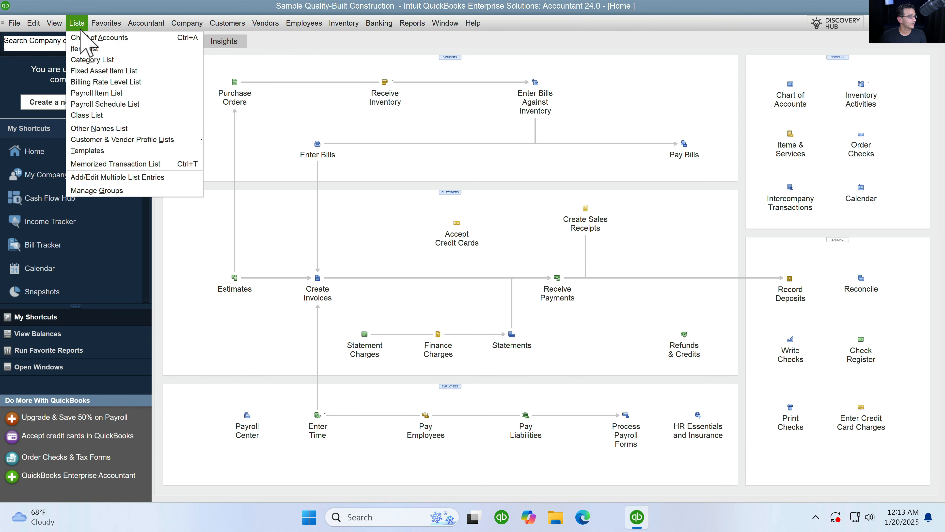
key("Escape")
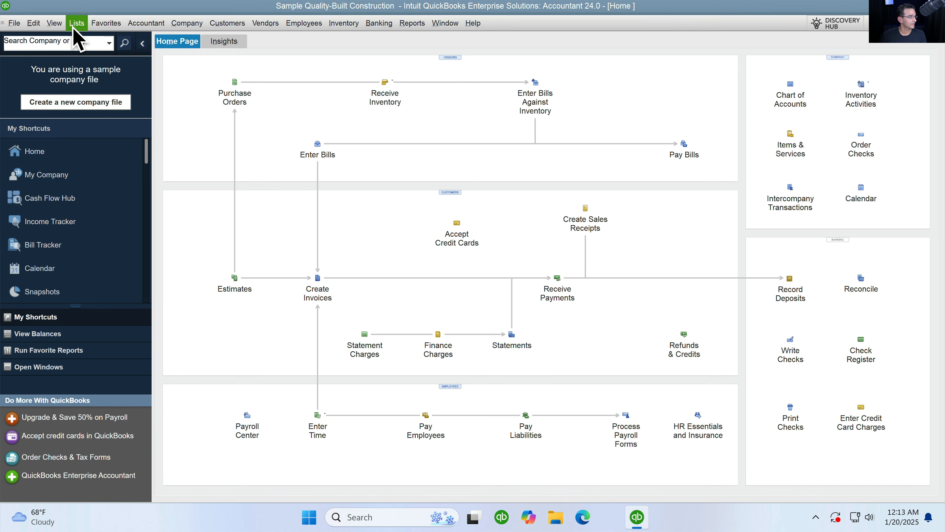
left_click(77, 24)
left_click(77, 23)
left_click(82, 27)
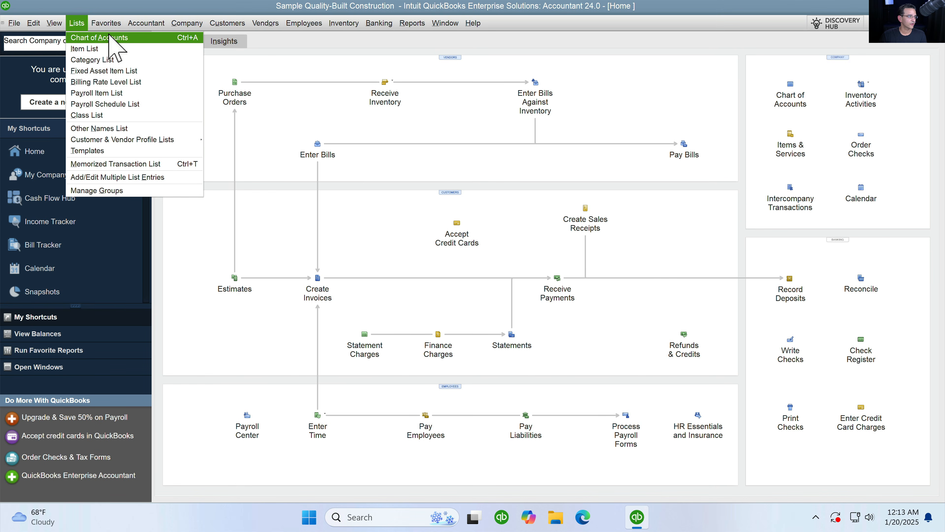
left_click(818, 115)
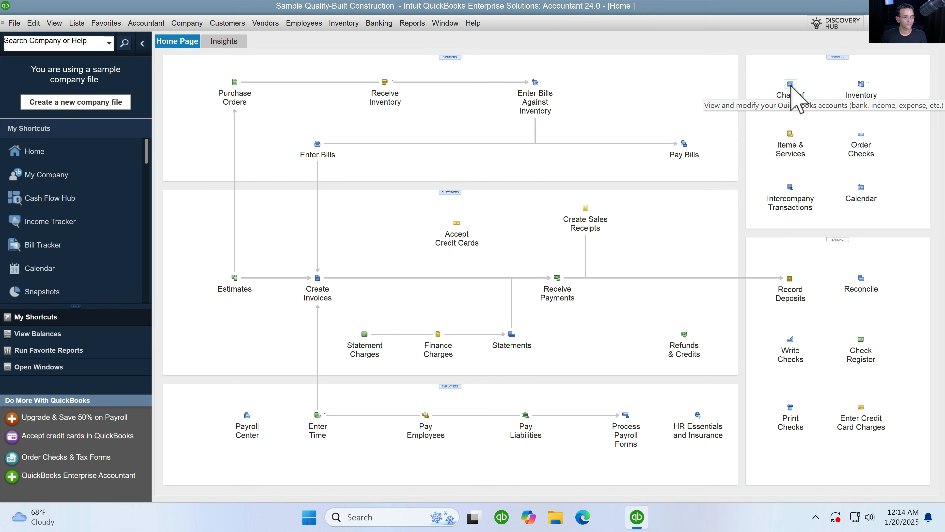
left_click(789, 96)
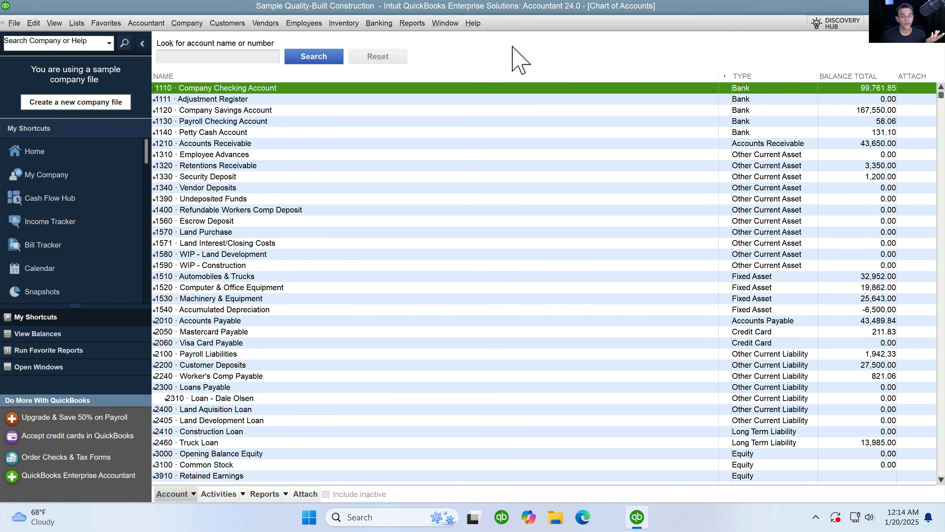
left_click(378, 23)
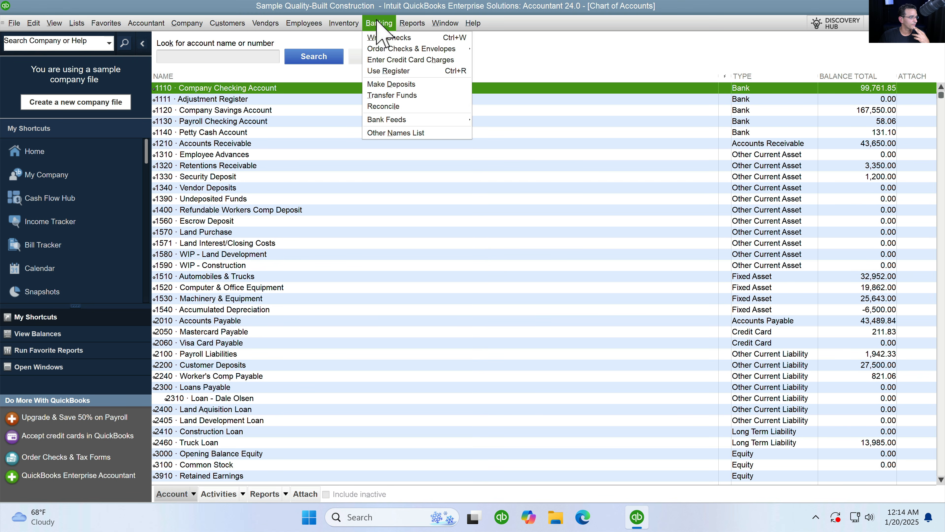
left_click(396, 107)
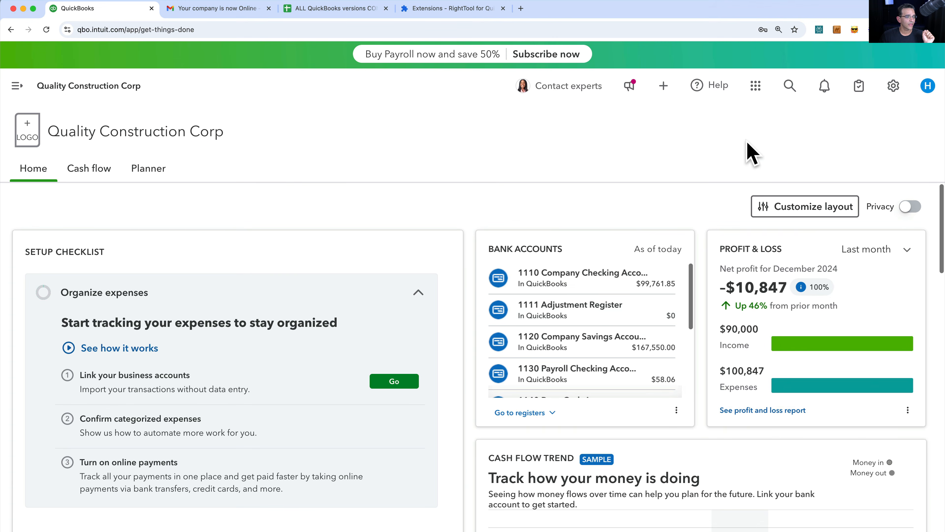
- Visit Reconcile via the gear, then open the Chart of accounts (Company Checking $99,761.85) with the nav expanded
left_click(893, 86)
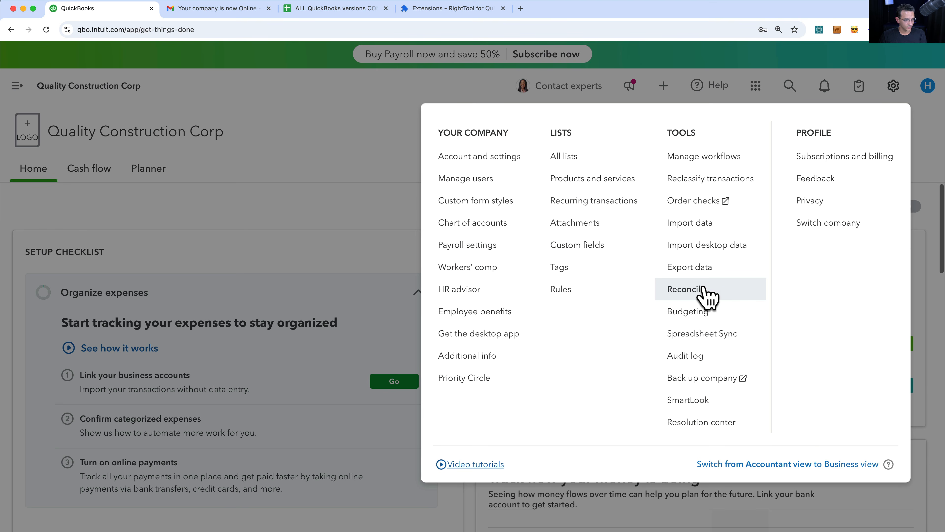
left_click(707, 297)
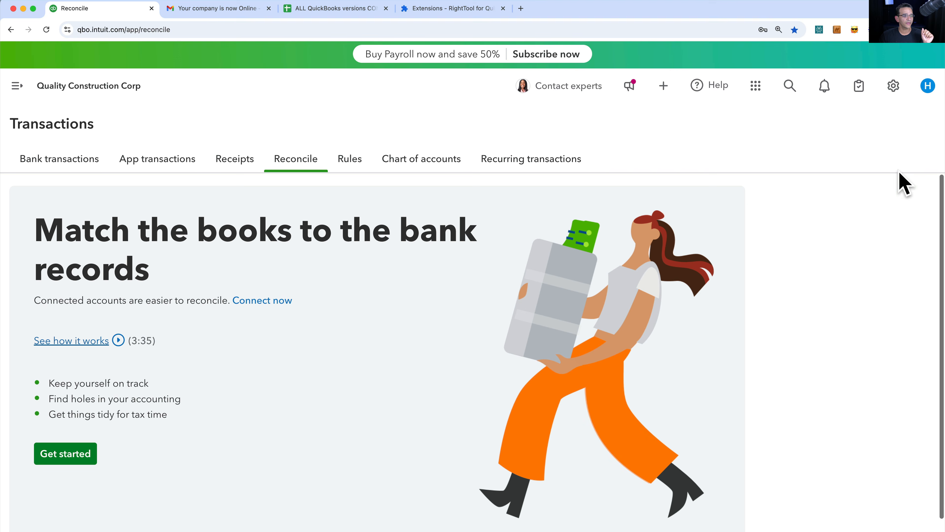
left_click(897, 88)
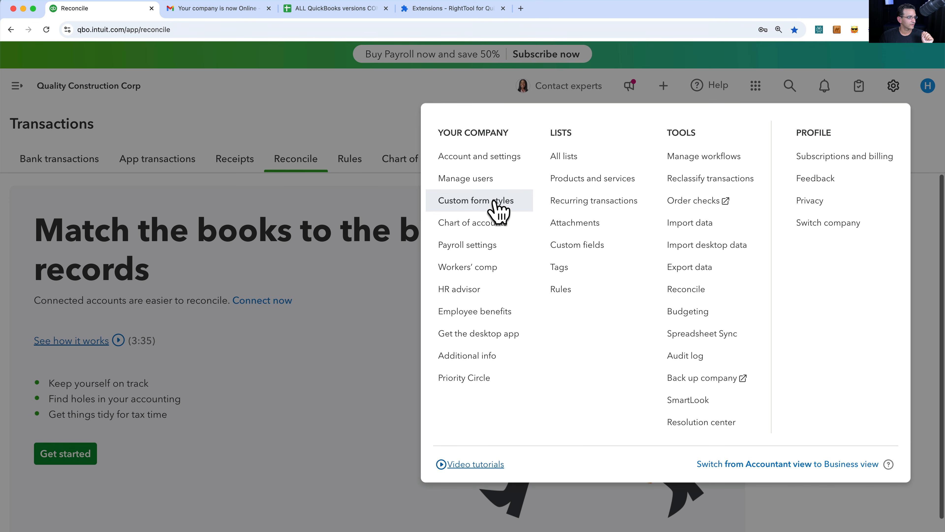
left_click(486, 222)
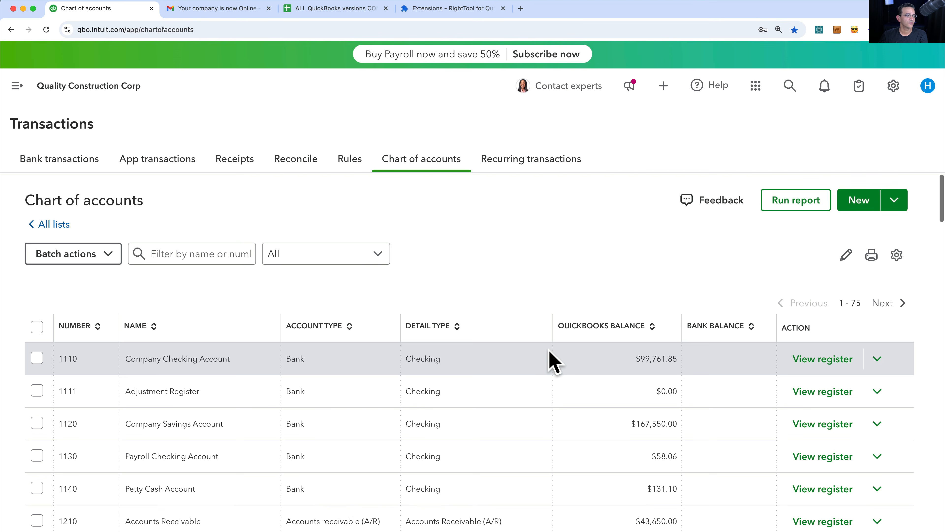
left_click(17, 87)
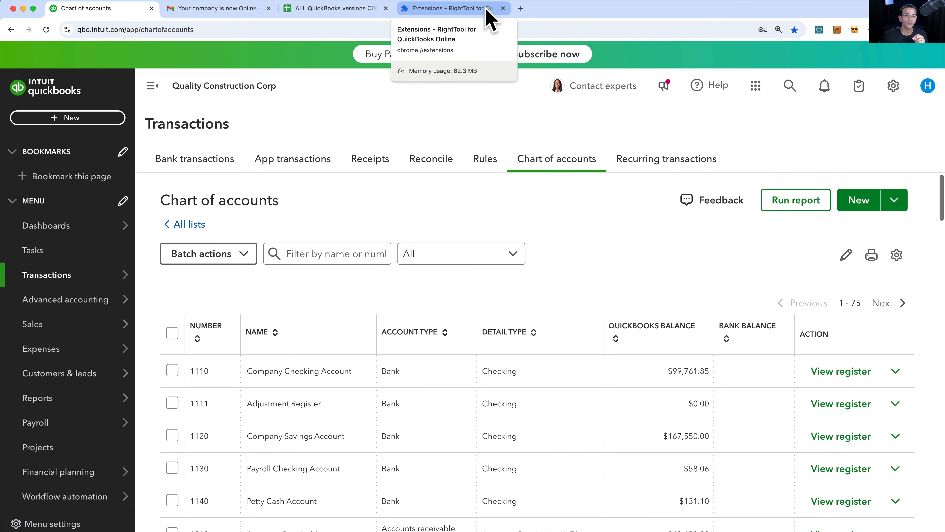
- Go to the righttool.app website and choose its free RightTool version
left_click(479, 12)
left_click(466, 29)
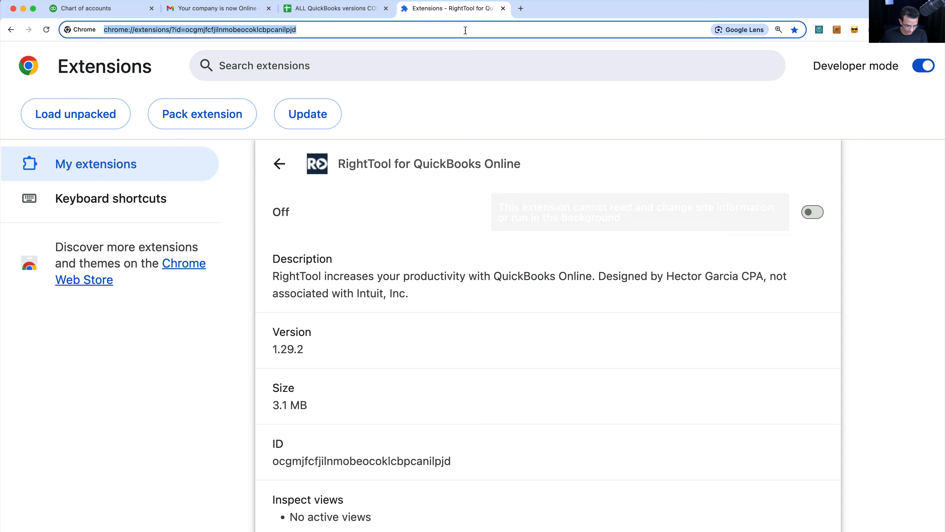
type("right")
key("Return")
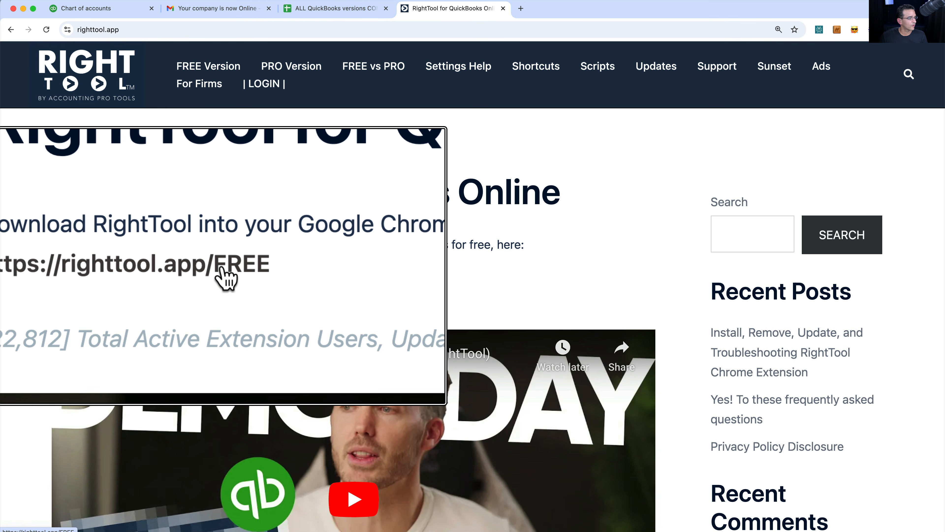
left_click(203, 67)
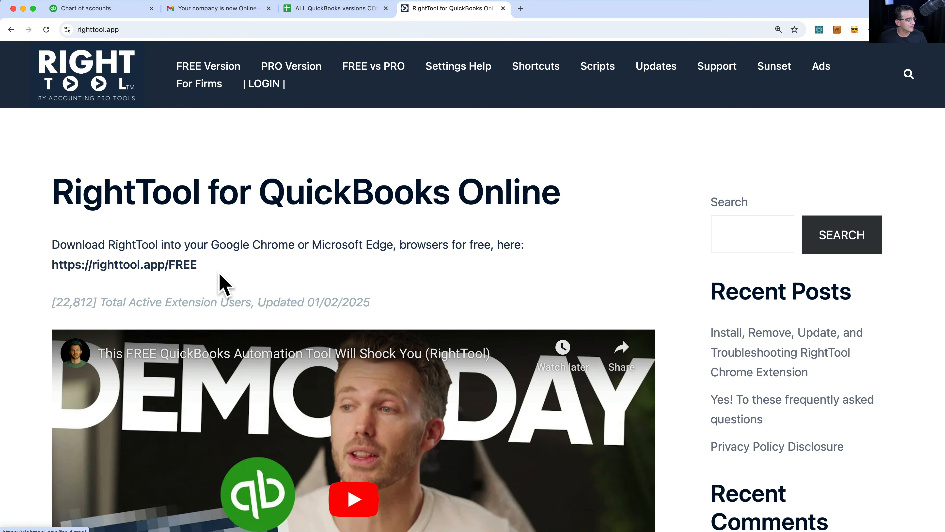
- Install the free RightTool for QuickBooks Online extension in Chrome and reload the Chart of accounts tab
left_click(184, 265)
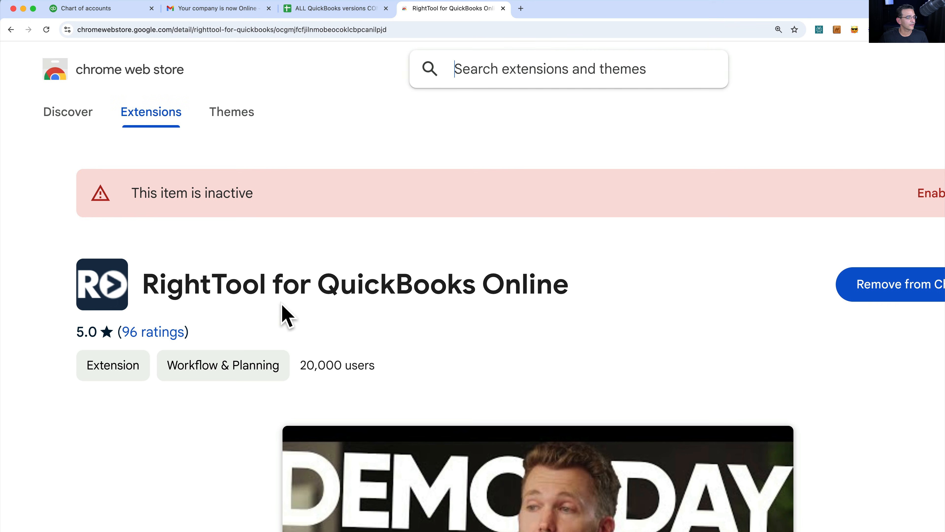
scroll(493, 309, "down", 1)
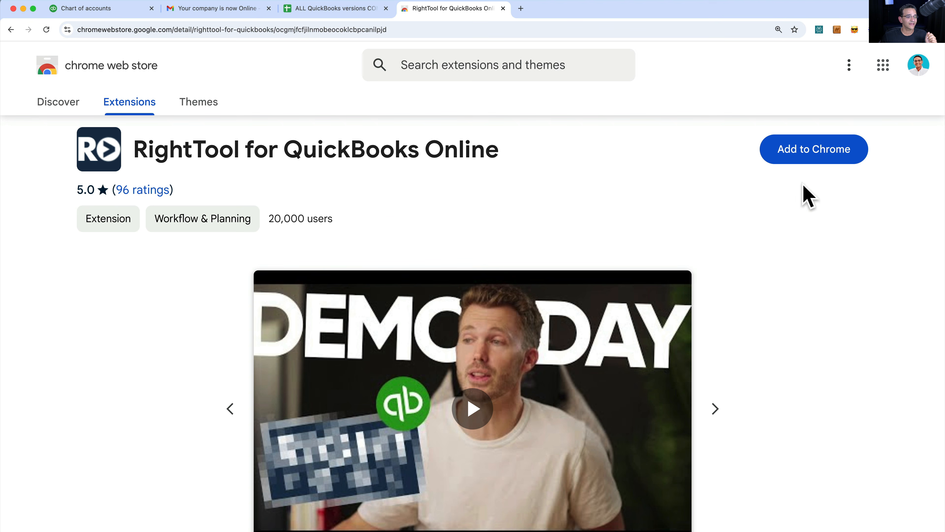
left_click(815, 160)
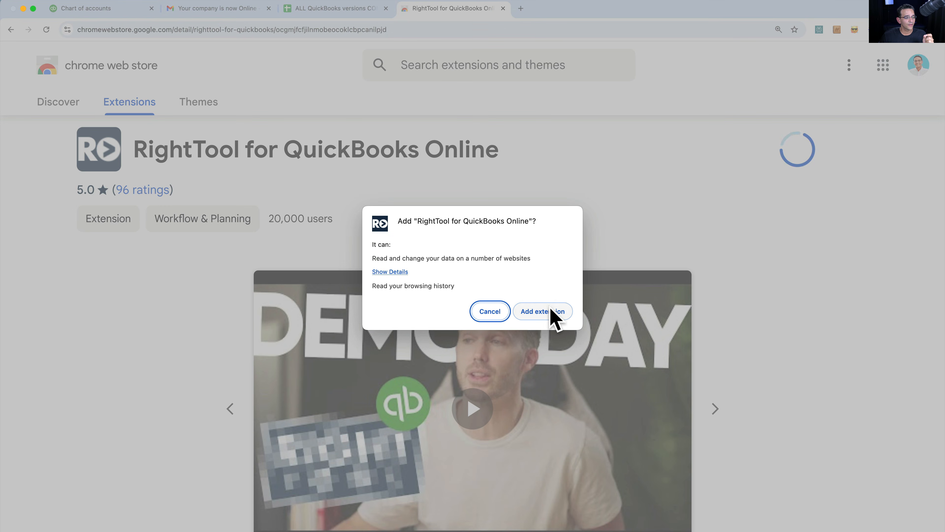
left_click(551, 315)
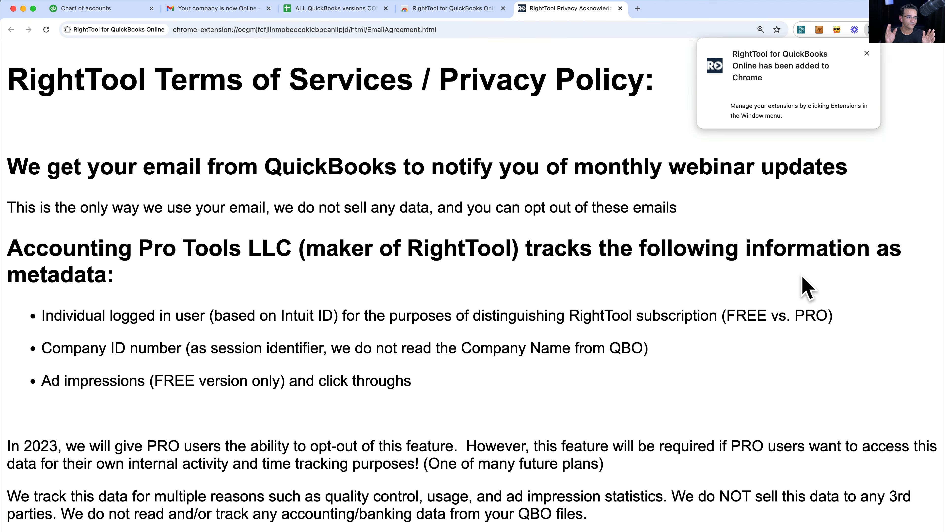
left_click(866, 54)
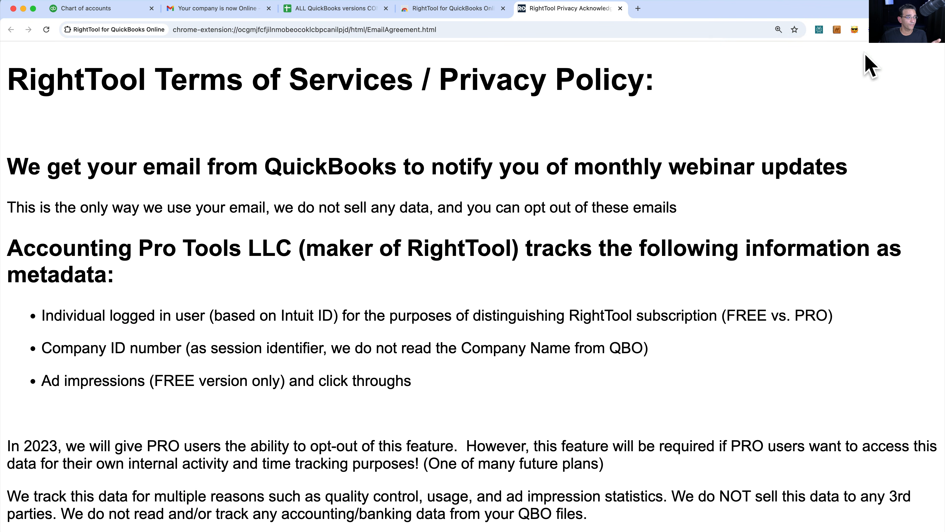
left_click(112, 9)
left_click(46, 29)
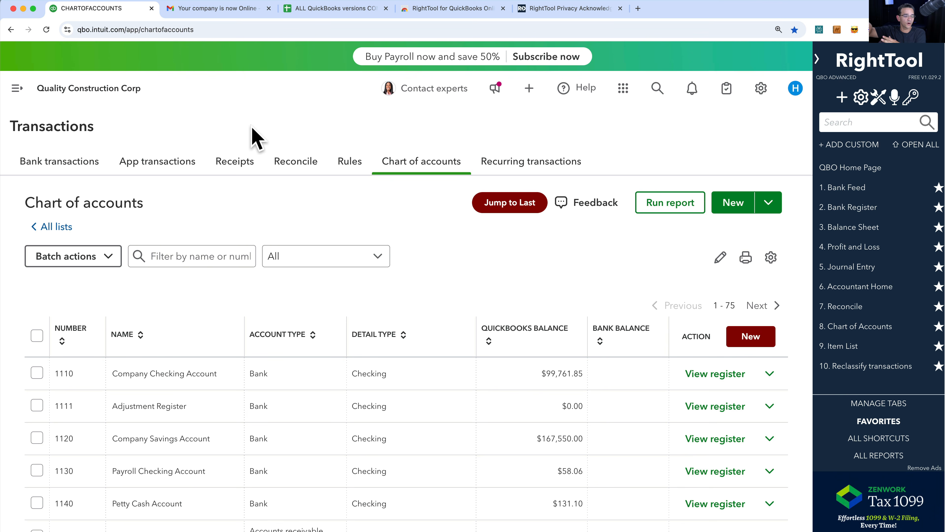
- Search for 500 in the RightTool sidebar to list transactions totaling $500.00
left_click(17, 90)
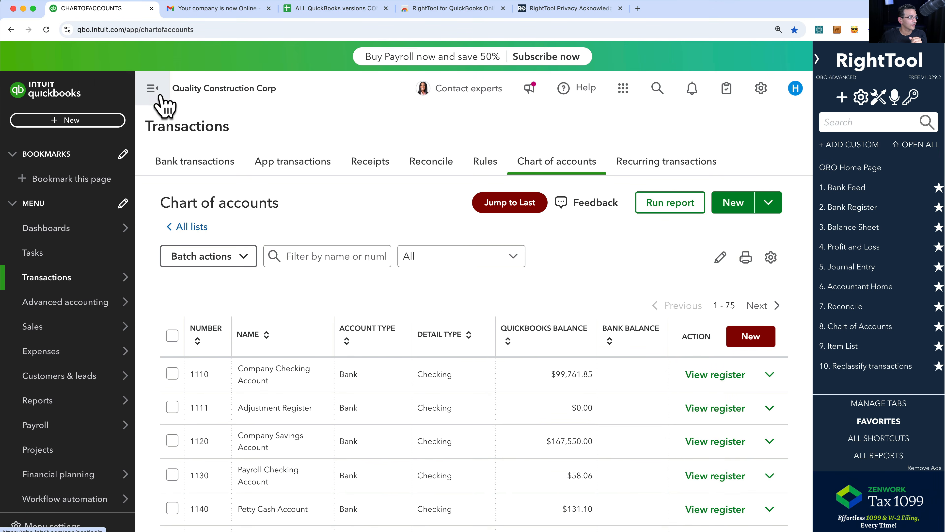
left_click(157, 89)
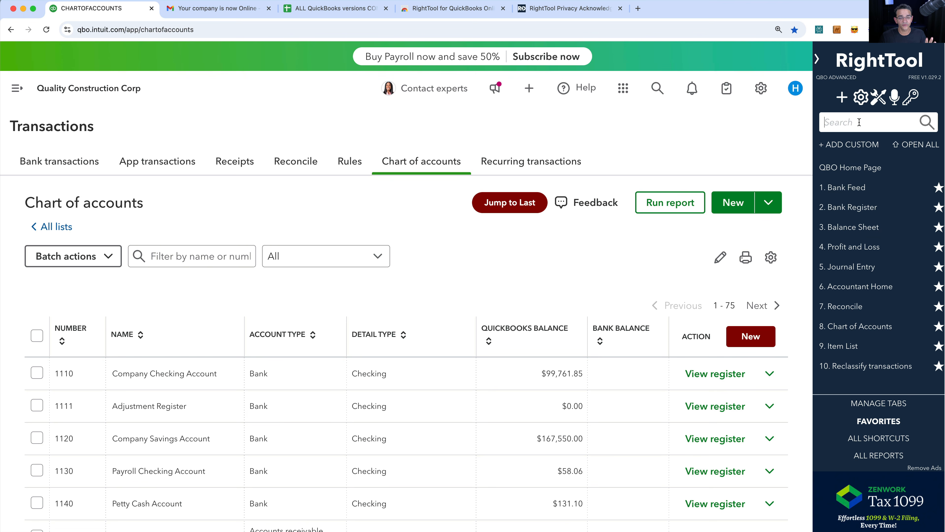
type("500")
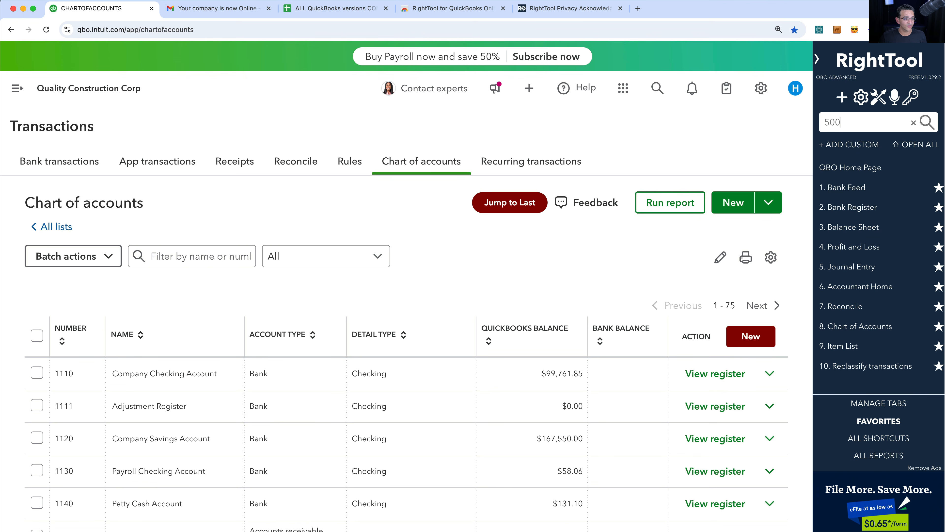
key("Return")
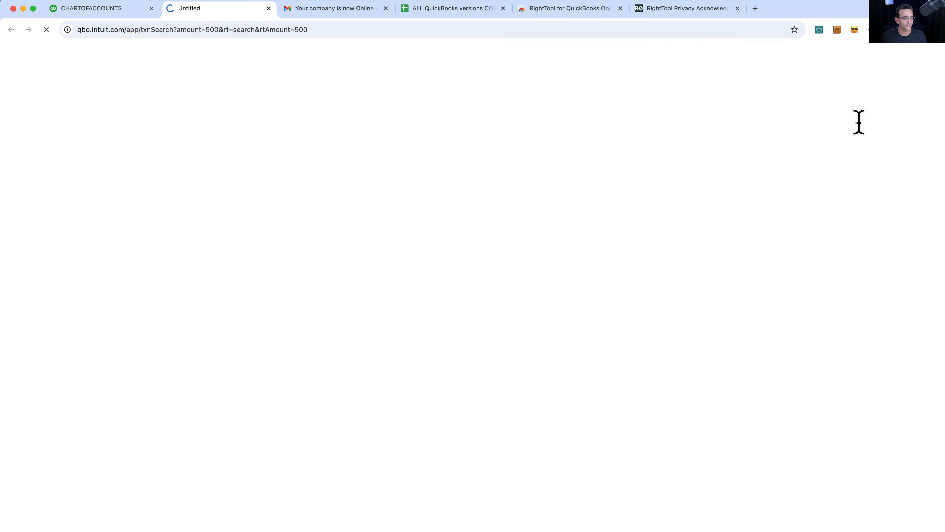